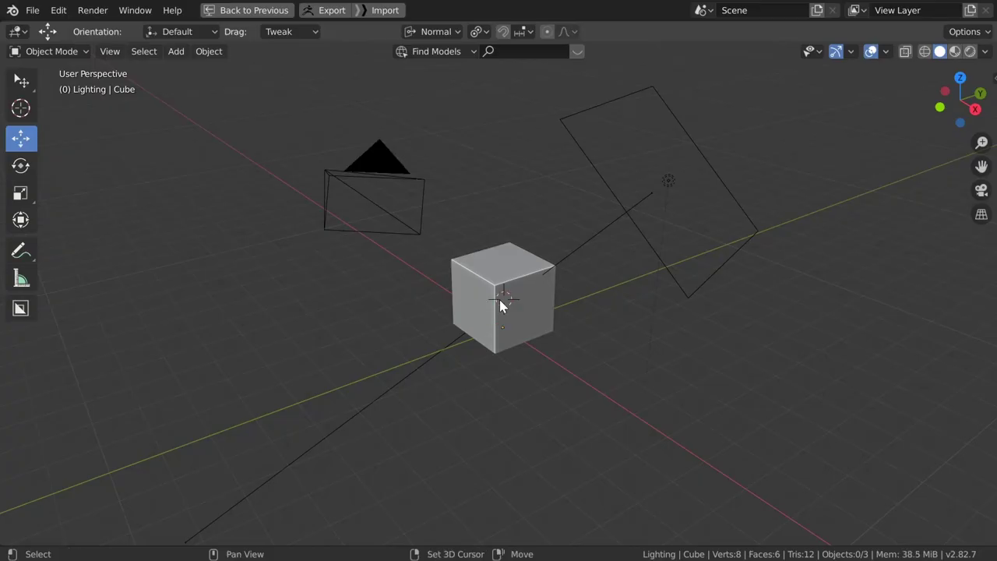
# - Delete the default cube and bring Blender back to its start-up splash screen
pyautogui.press('Delete')
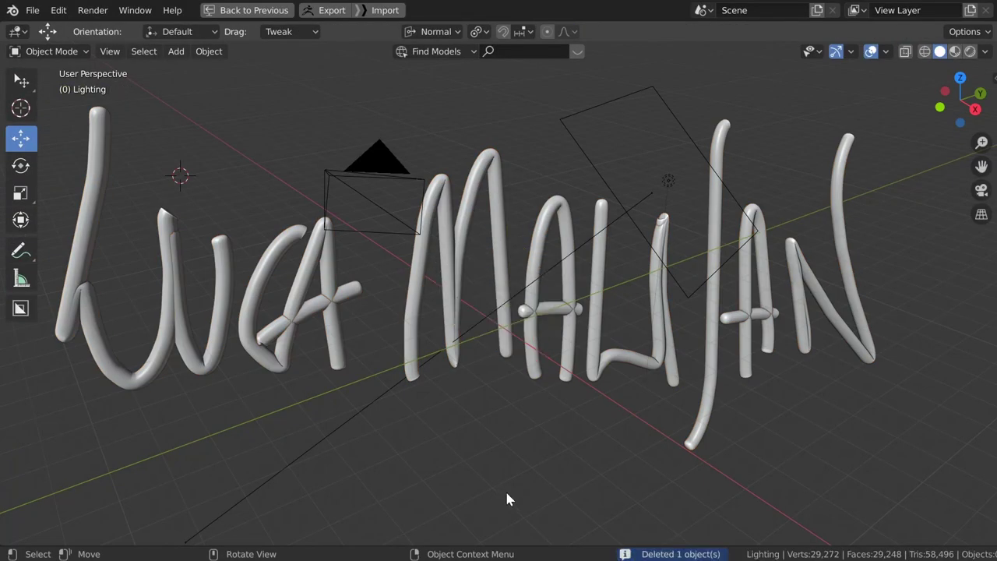
pyautogui.click(871, 51)
pyautogui.press('KP_0')
pyautogui.press('n')
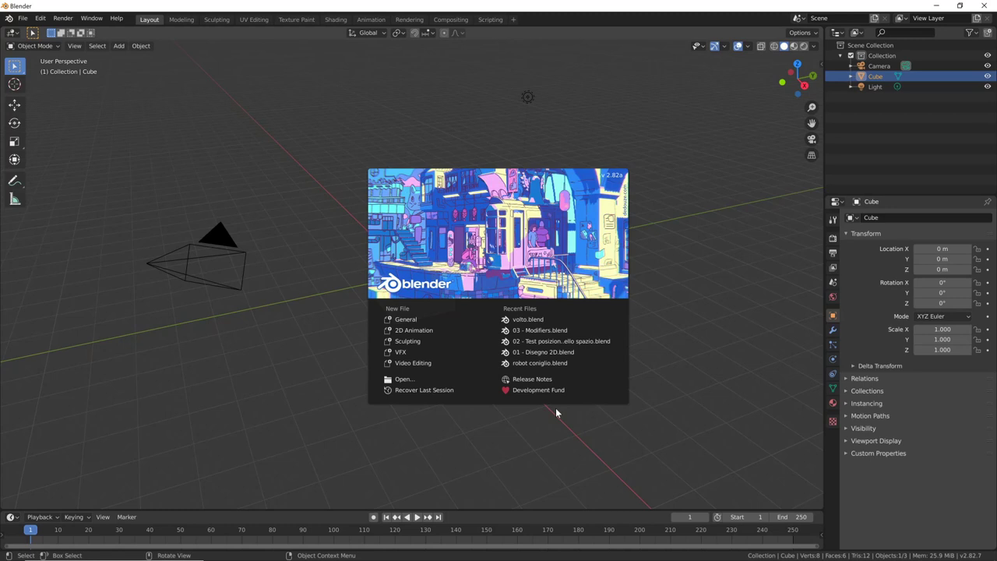
# - Start a 2D Animation file and draw two long wavy Pencil strokes on the canvas
pyautogui.click(428, 333)
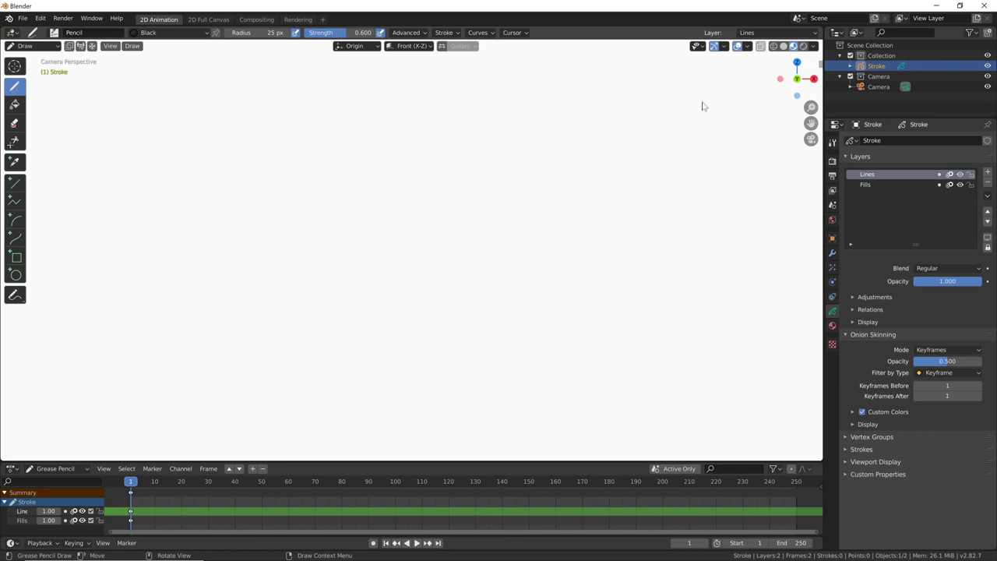
pyautogui.moveTo(704, 102); pyautogui.dragTo(709, 413)
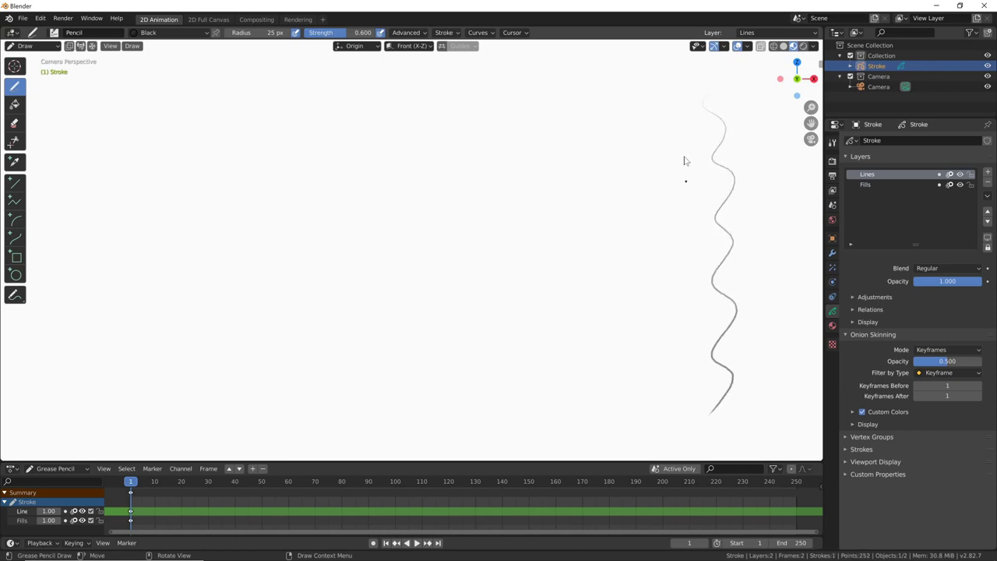
pyautogui.moveTo(681, 154); pyautogui.dragTo(693, 390)
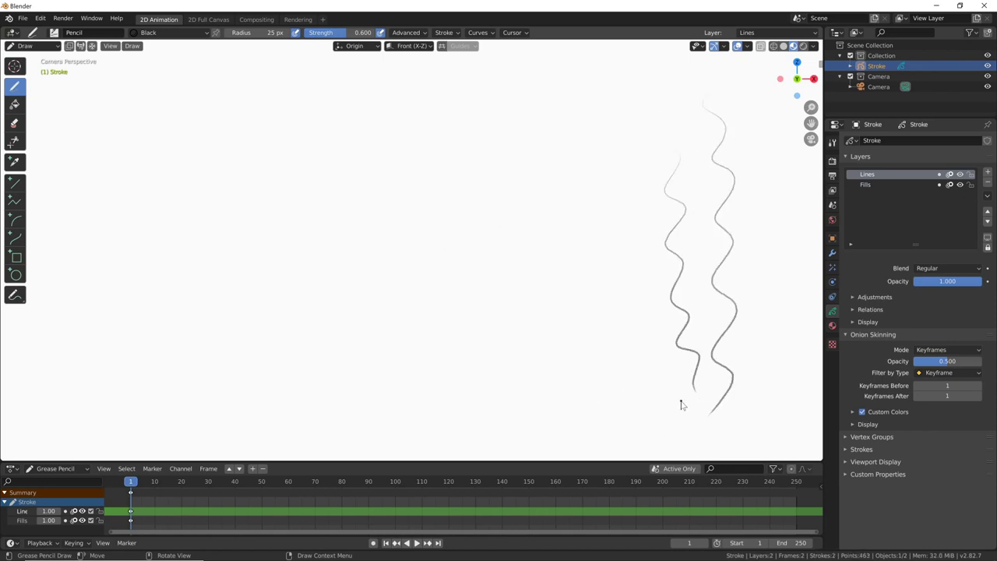
pyautogui.click(24, 19)
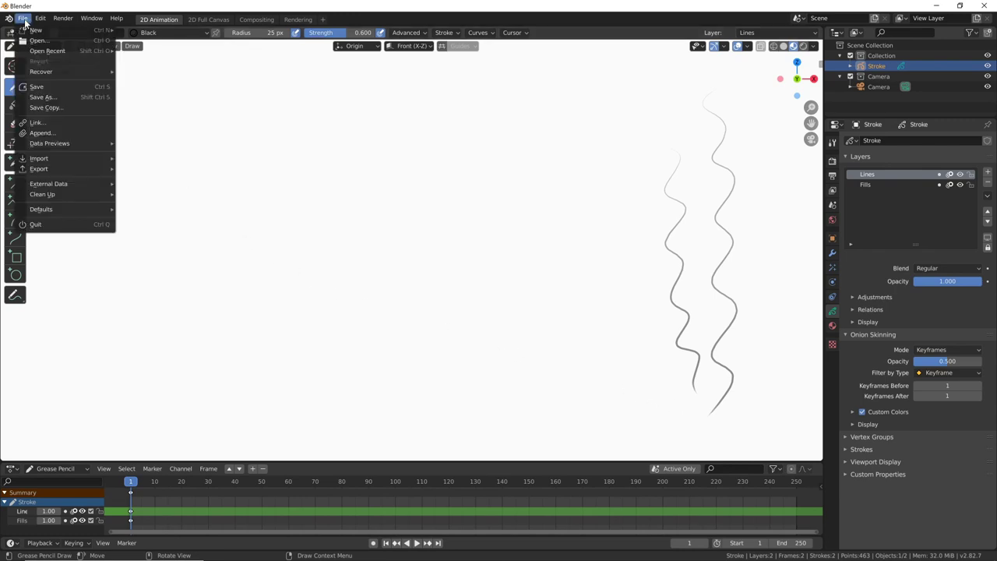
pyautogui.moveTo(48, 51)
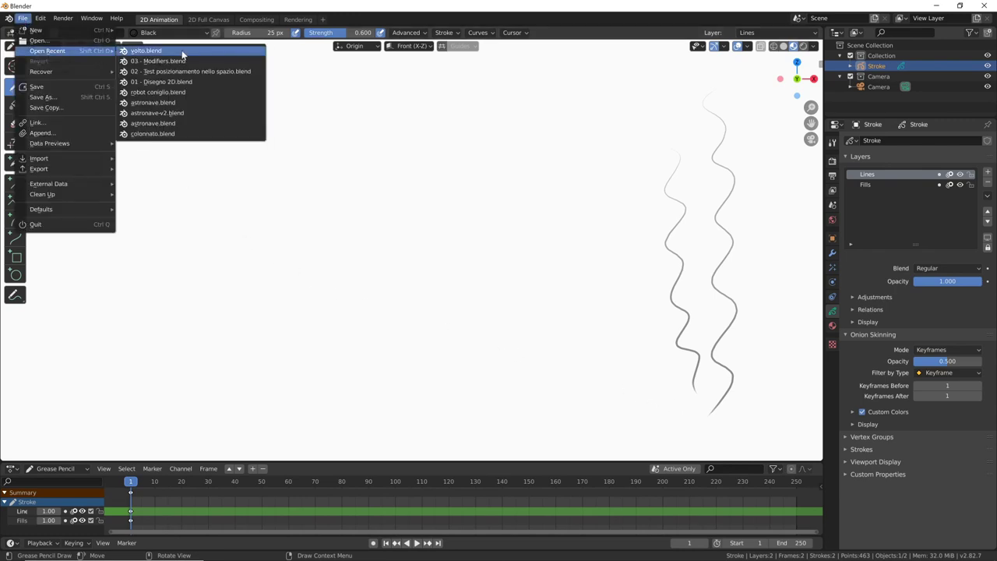
# - Open the recent volto.blend project, discarding the unsaved test strokes
pyautogui.click(182, 50)
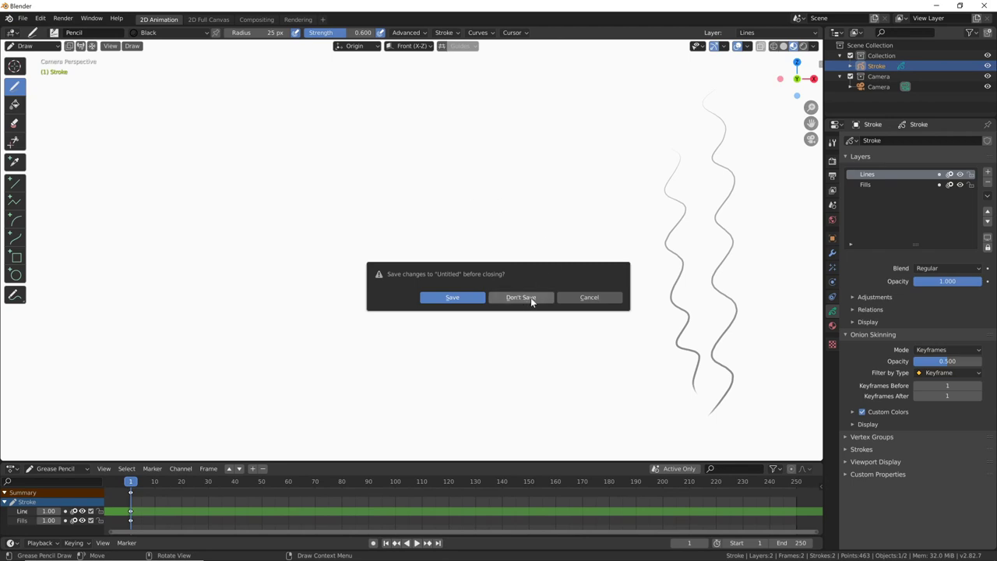
pyautogui.click(537, 297)
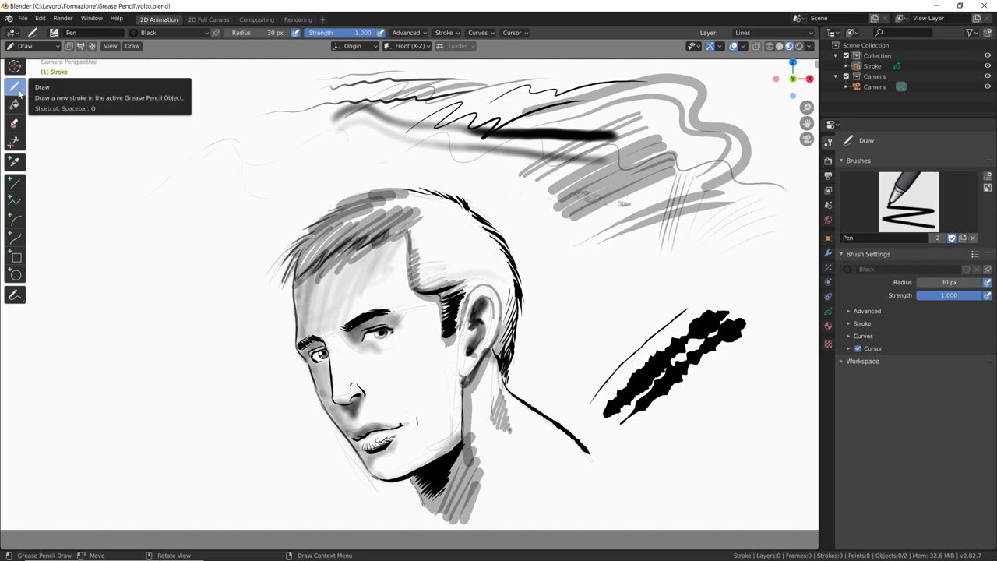
pyautogui.click(54, 33)
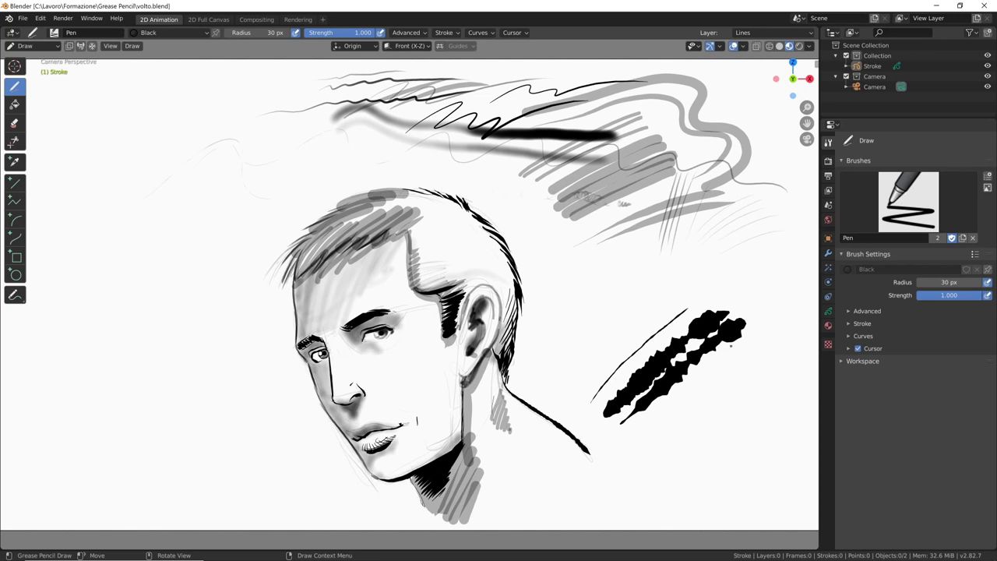
pyautogui.moveTo(807, 107)
pyautogui.mouseDown()
pyautogui.moveTo(807, 166)
pyautogui.moveTo(807, 107)
pyautogui.moveTo(794, 161)
pyautogui.mouseUp()
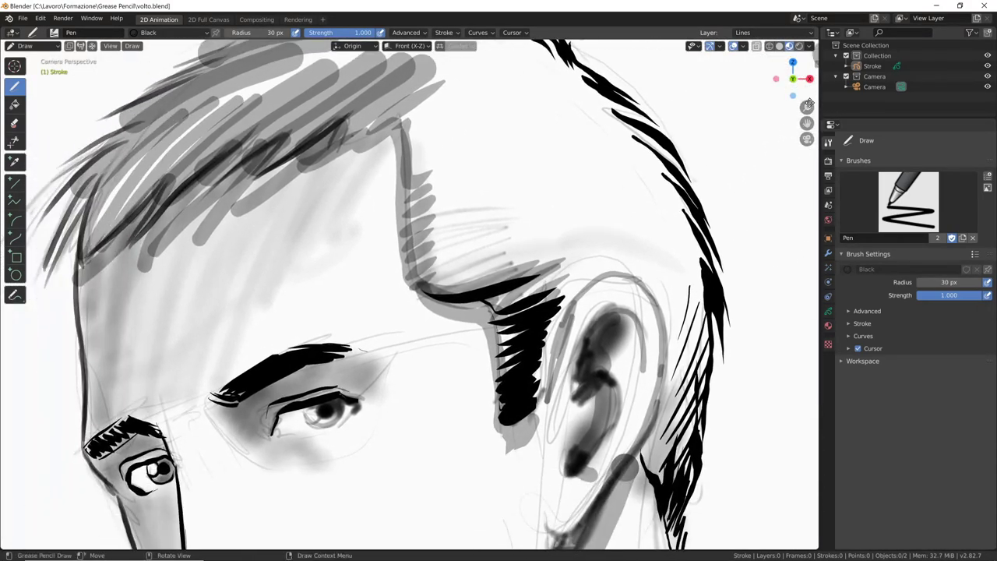
pyautogui.scroll(-6, 794, 161)
pyautogui.scroll(2, 719, 268)
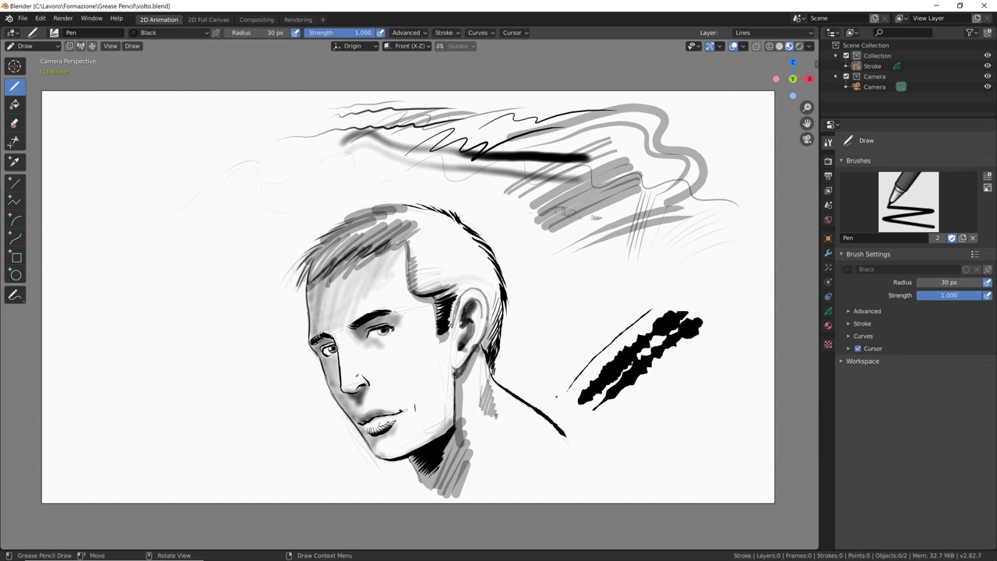
pyautogui.keyDown('shift'); pyautogui.moveTo(551, 401); pyautogui.dragTo(623, 407, button='middle'); pyautogui.keyUp('shift')
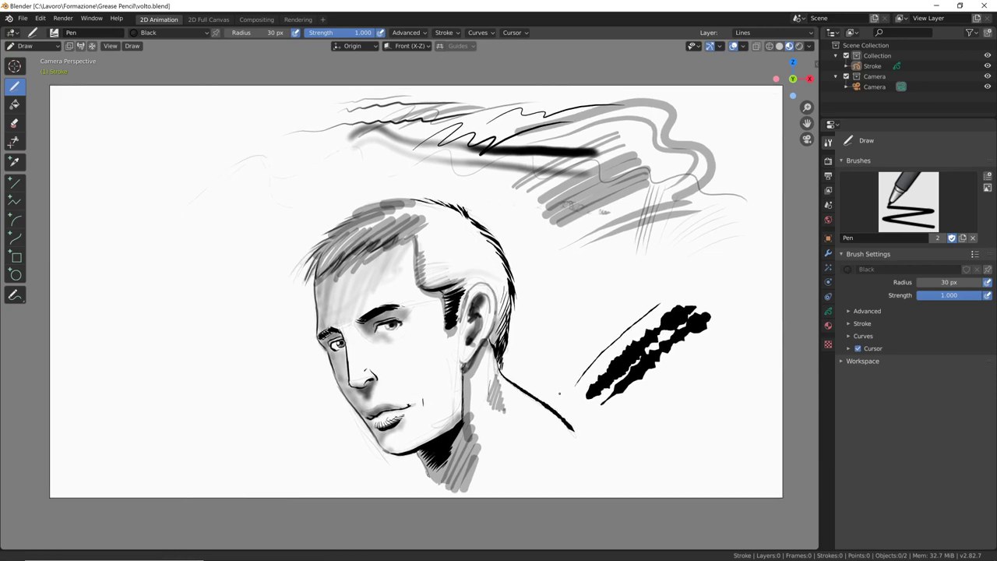
pyautogui.scroll(2, 624, 406)
pyautogui.scroll(-2, 624, 406)
pyautogui.scroll(1, 639, 389)
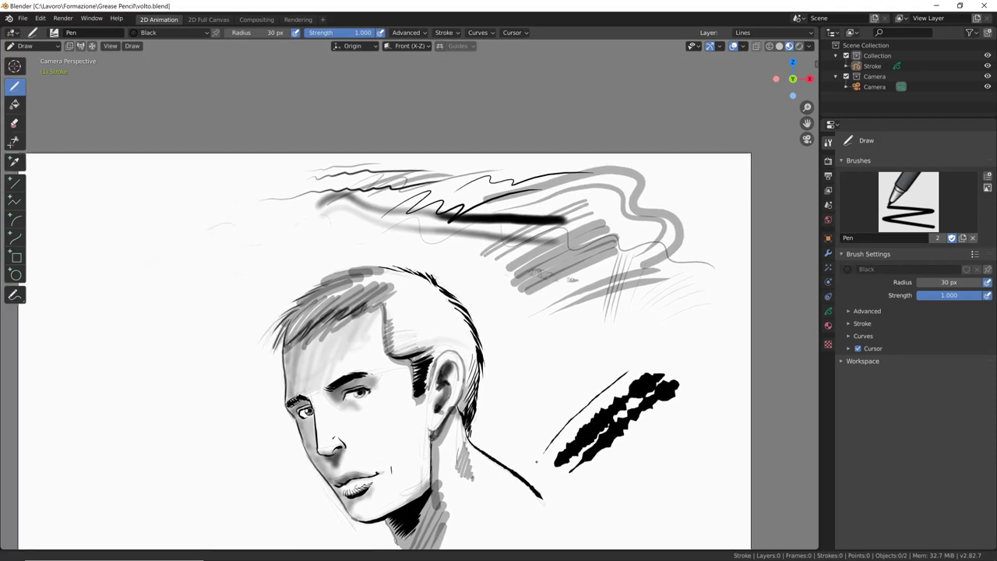
pyautogui.scroll(-1, 651, 373)
pyautogui.keyDown('shift'); pyautogui.moveTo(651, 373); pyautogui.dragTo(562, 381, button='middle'); pyautogui.keyUp('shift')
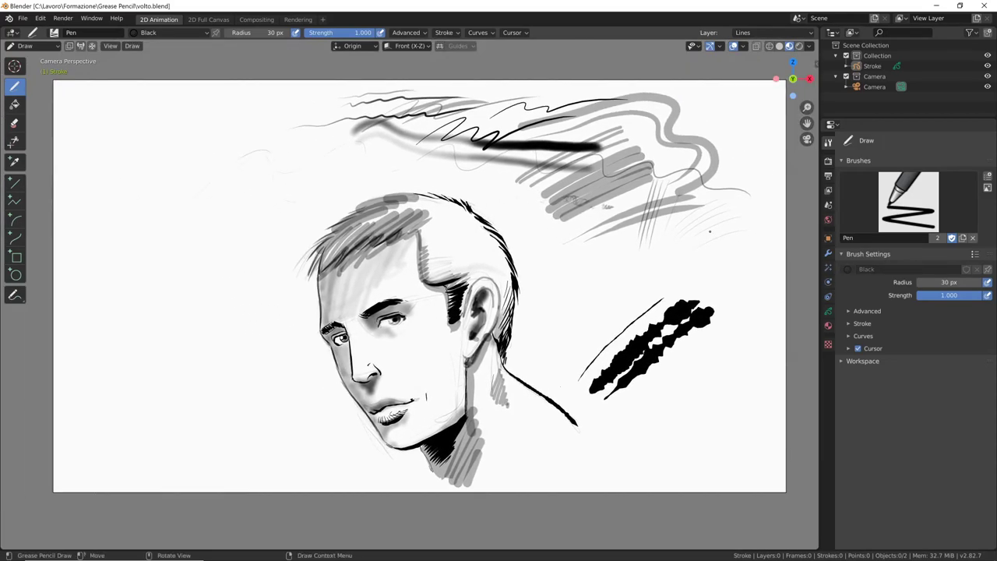
pyautogui.moveTo(807, 123)
pyautogui.mouseDown()
pyautogui.moveTo(863, 51)
pyautogui.moveTo(793, 152)
pyautogui.moveTo(782, 129)
pyautogui.moveTo(916, 152)
pyautogui.moveTo(798, 140)
pyautogui.mouseUp()
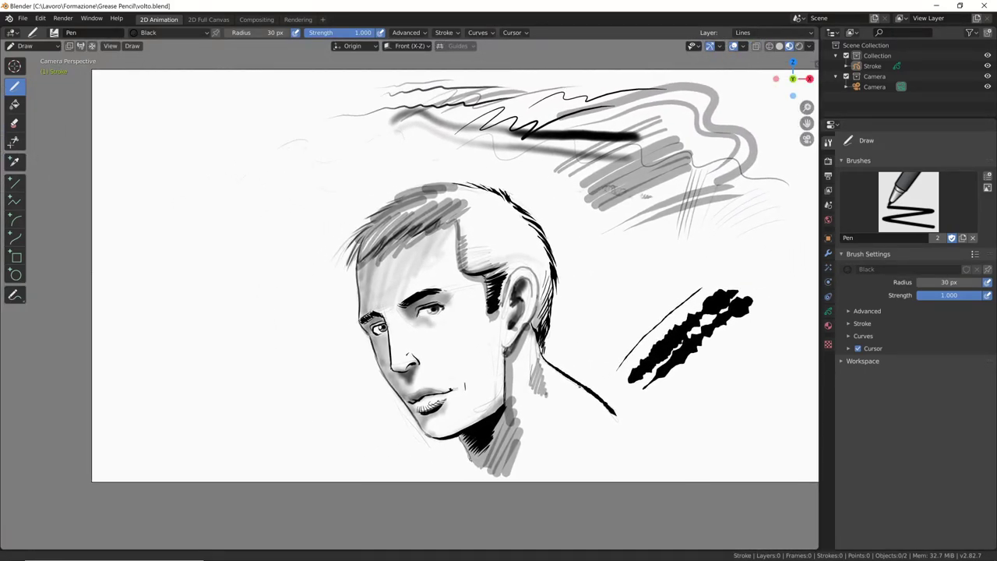
pyautogui.moveTo(547, 407)
pyautogui.keyDown('shift'); pyautogui.mouseDown(button='middle')
pyautogui.moveTo(597, 376)
pyautogui.moveTo(545, 421)
pyautogui.mouseUp(button='middle'); pyautogui.keyUp('shift')
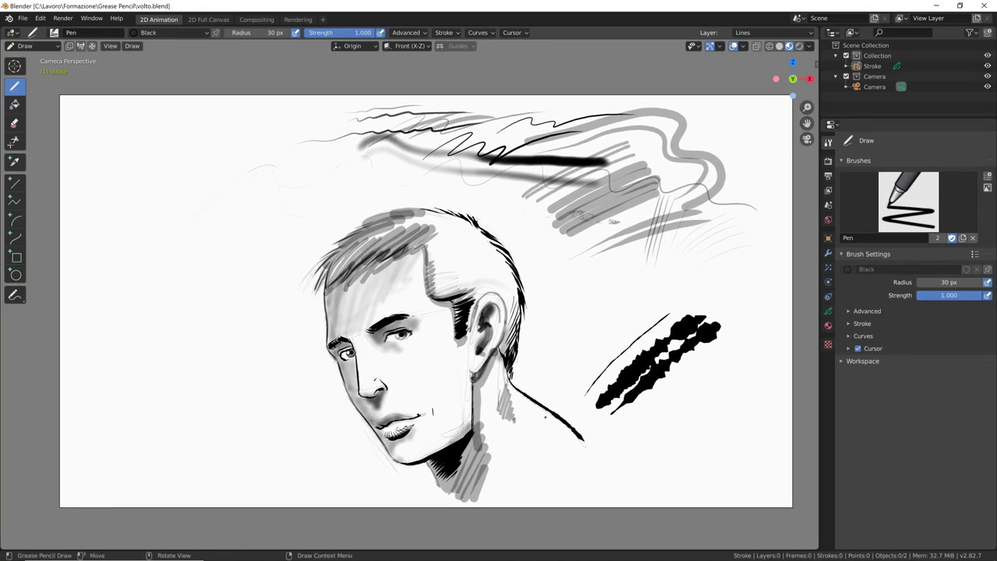
pyautogui.scroll(1, 552, 372)
pyautogui.scroll(1, 551, 372)
pyautogui.scroll(4, 552, 372)
pyautogui.scroll(2, 552, 372)
pyautogui.scroll(-5, 422, 385)
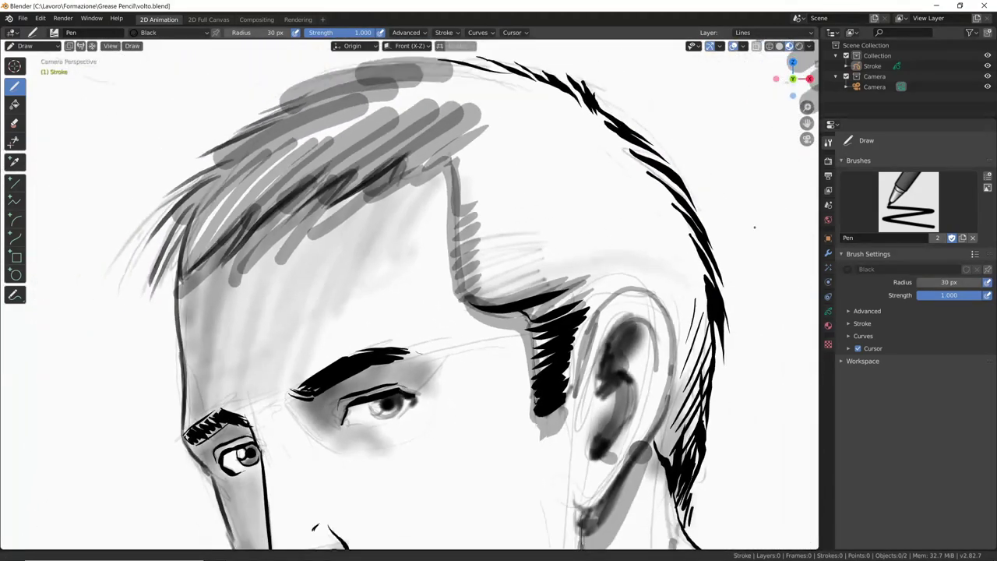
pyautogui.scroll(-3, 459, 312)
pyautogui.scroll(-1, 469, 272)
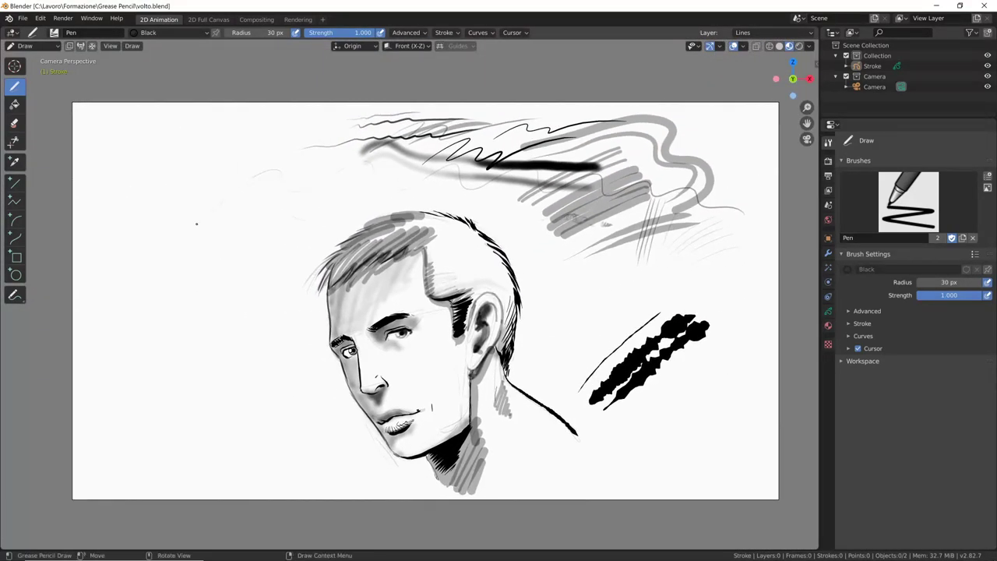
pyautogui.scroll(1, 106, 136)
pyautogui.scroll(2, 125, 117)
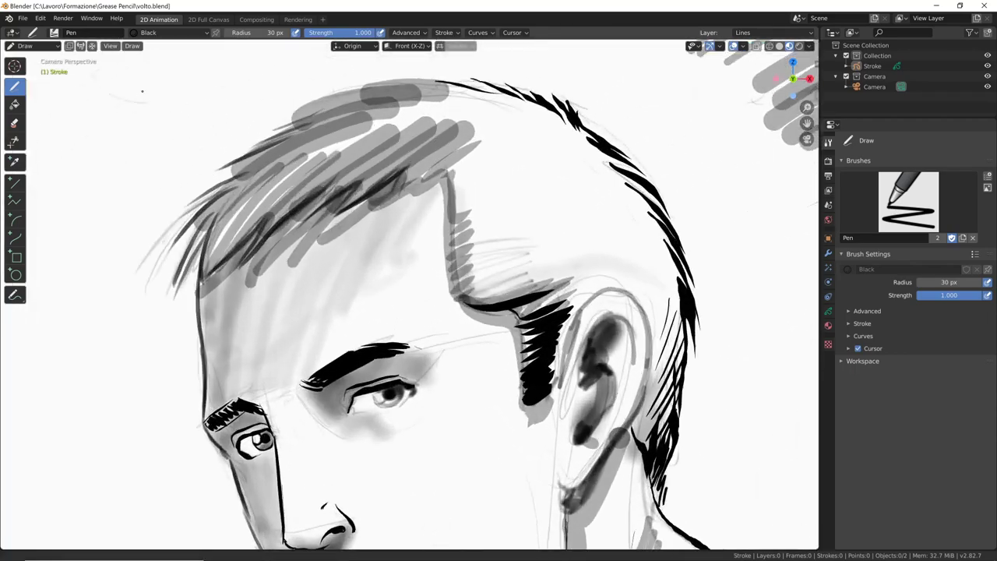
pyautogui.scroll(2, 132, 117)
pyautogui.scroll(-3, 139, 124)
pyautogui.scroll(-3, 140, 125)
pyautogui.scroll(5, 139, 124)
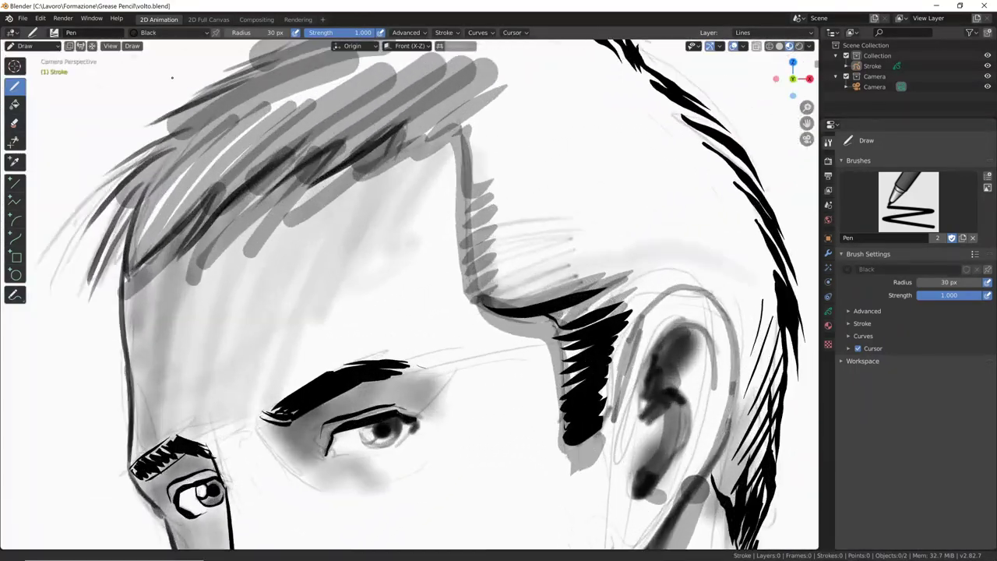
pyautogui.scroll(4, 139, 124)
pyautogui.scroll(3, 140, 125)
pyautogui.scroll(-5, 139, 124)
pyautogui.scroll(-3, 140, 124)
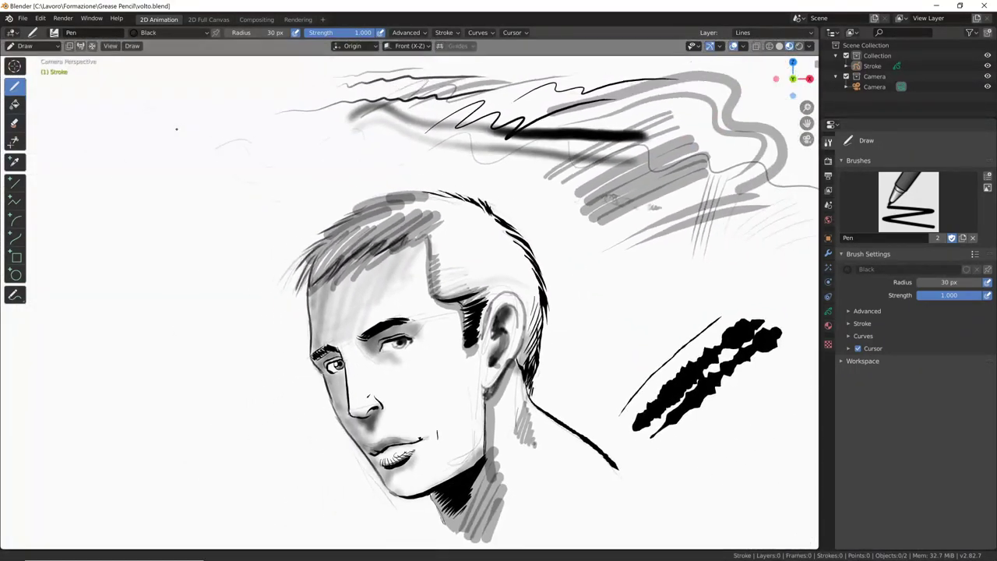
pyautogui.scroll(1, 402, 283)
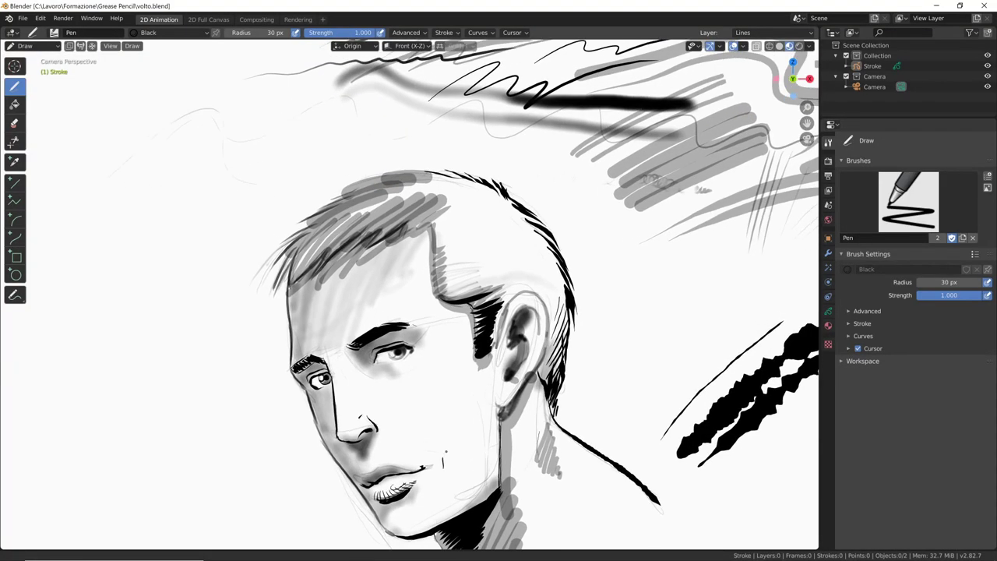
pyautogui.scroll(2, 402, 283)
pyautogui.scroll(3, 402, 283)
pyautogui.scroll(3, 507, 198)
pyautogui.scroll(-3, 506, 198)
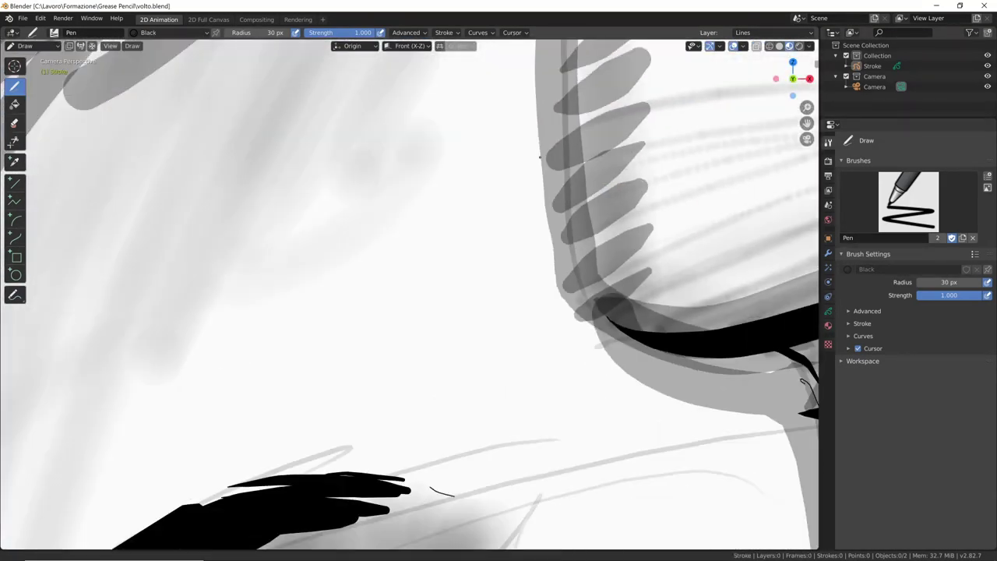
pyautogui.scroll(-2, 483, 328)
pyautogui.scroll(-1, 457, 470)
pyautogui.scroll(-2, 458, 471)
pyautogui.scroll(-1, 458, 471)
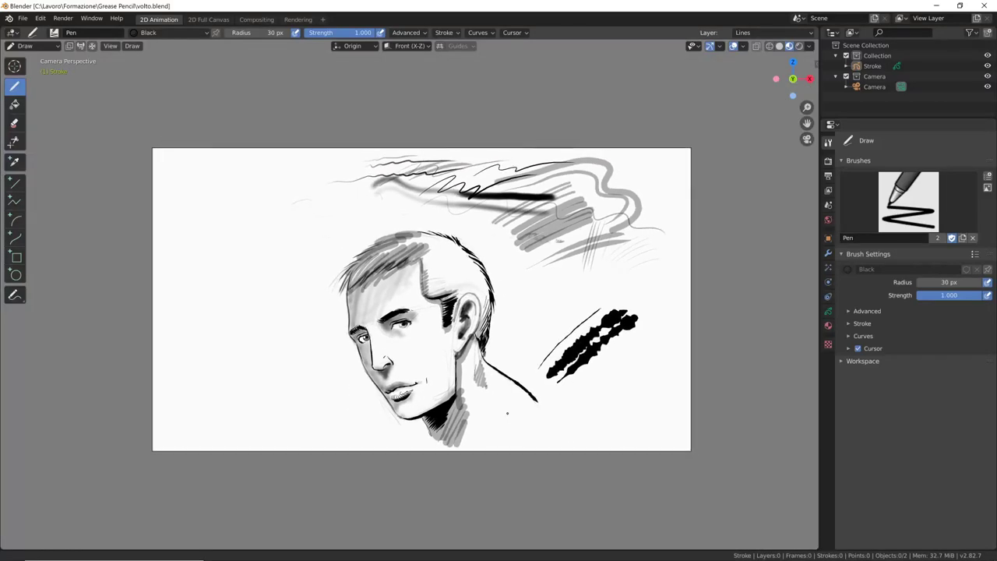
pyautogui.scroll(1, 632, 360)
pyautogui.scroll(1, 632, 360)
pyautogui.scroll(-1, 632, 360)
pyautogui.scroll(2, 631, 360)
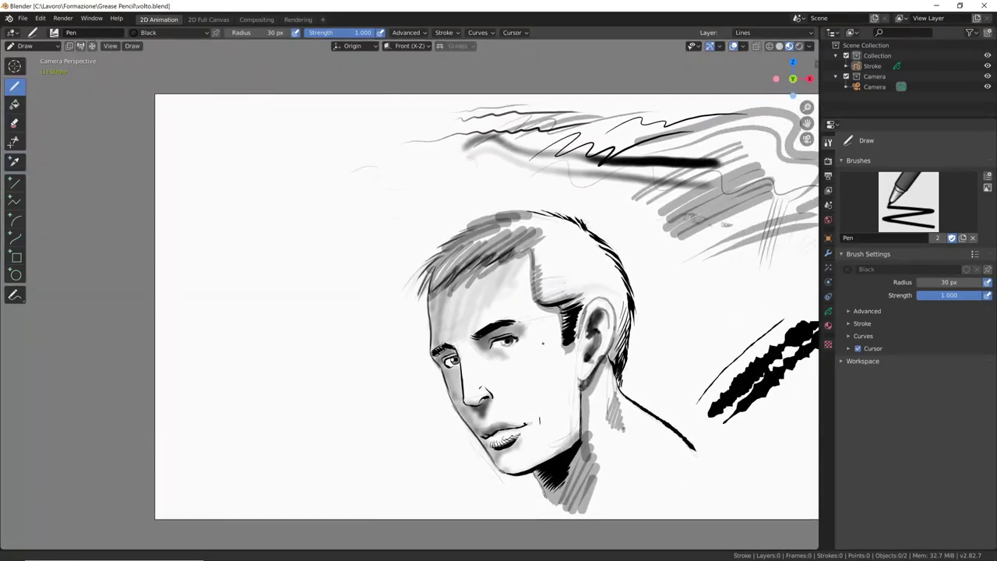
pyautogui.scroll(-1, 625, 254)
pyautogui.scroll(3, 625, 254)
pyautogui.scroll(-5, 624, 254)
pyautogui.scroll(1, 538, 331)
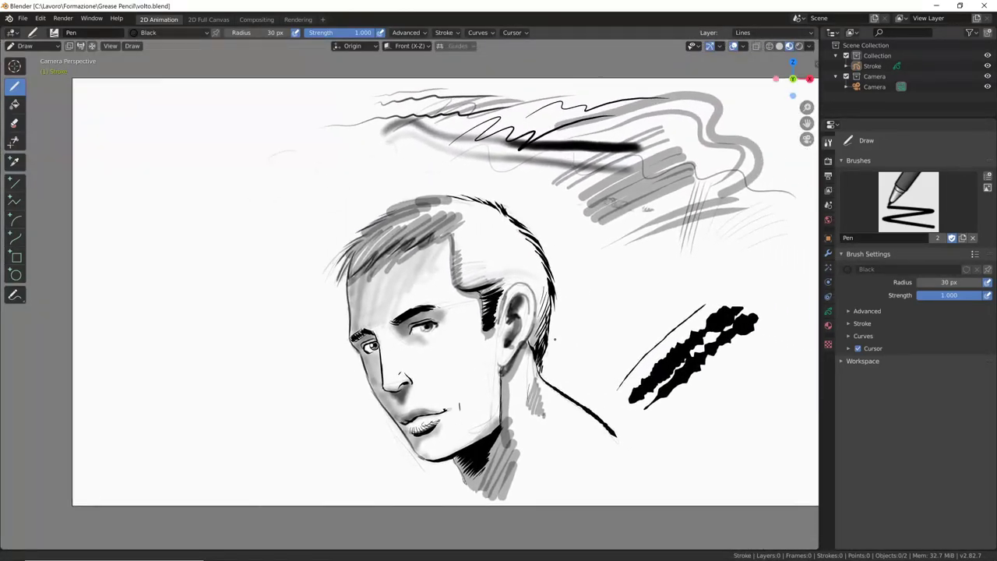
pyautogui.scroll(1, 538, 332)
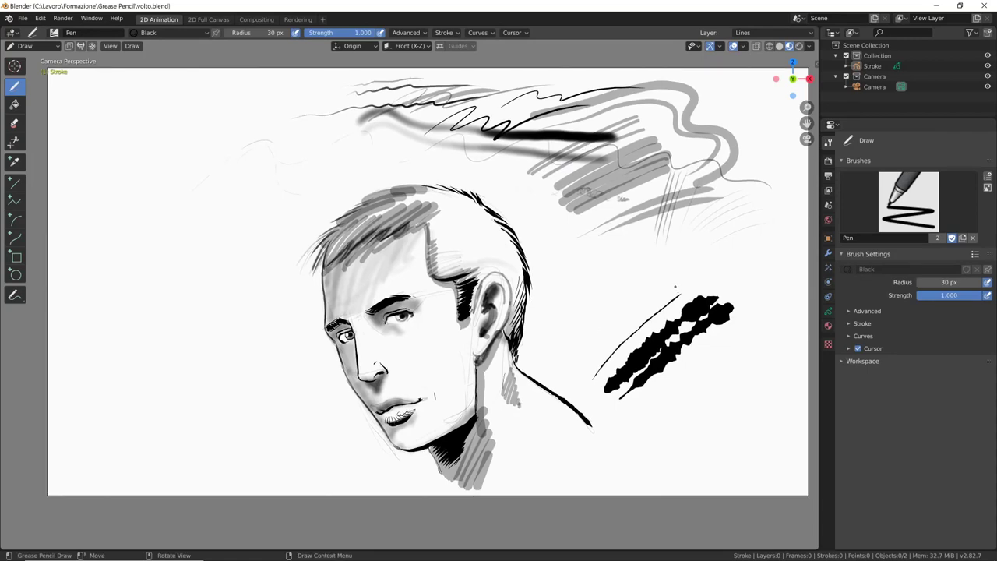
pyautogui.moveTo(671, 290)
pyautogui.mouseDown(button='middle')
pyautogui.moveTo(540, 347)
pyautogui.moveTo(585, 297)
pyautogui.moveTo(697, 272)
pyautogui.moveTo(721, 317)
pyautogui.moveTo(746, 292)
pyautogui.moveTo(764, 301)
pyautogui.moveTo(674, 340)
pyautogui.moveTo(639, 416)
pyautogui.moveTo(585, 364)
pyautogui.moveTo(681, 314)
pyautogui.moveTo(592, 387)
pyautogui.moveTo(636, 356)
pyautogui.moveTo(639, 220)
pyautogui.moveTo(693, 207)
pyautogui.mouseUp(button='middle')
pyautogui.moveTo(654, 289); pyautogui.dragTo(613, 356, button='middle')
pyautogui.press('KP_0')
pyautogui.moveTo(533, 266)
pyautogui.mouseDown(button='middle')
pyautogui.moveTo(668, 274)
pyautogui.moveTo(641, 291)
pyautogui.moveTo(622, 272)
pyautogui.moveTo(584, 292)
pyautogui.moveTo(559, 341)
pyautogui.moveTo(586, 359)
pyautogui.moveTo(622, 337)
pyautogui.moveTo(618, 329)
pyautogui.mouseUp(button='middle')
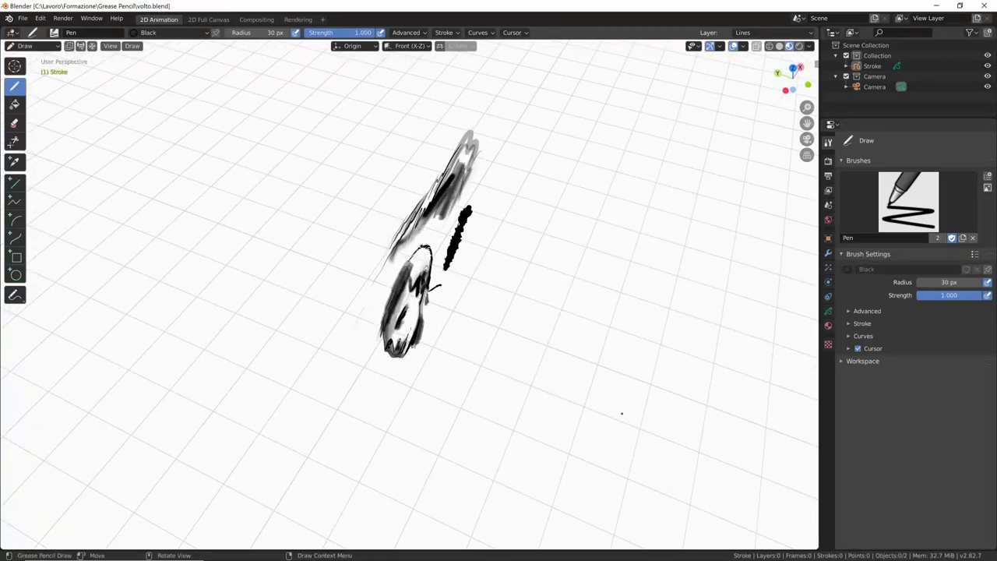
pyautogui.press('KP_0')
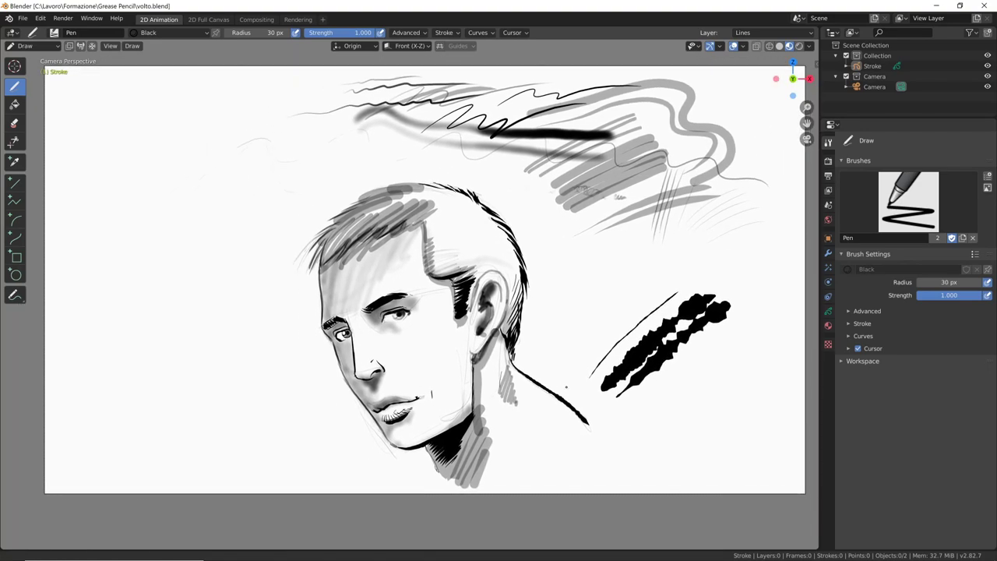
pyautogui.scroll(2, 569, 384)
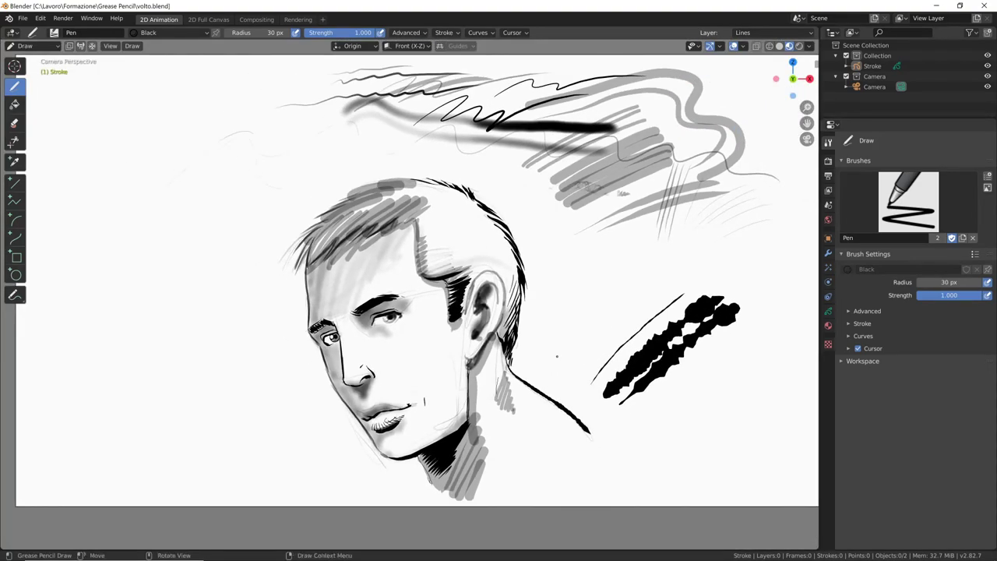
pyautogui.moveTo(574, 382)
pyautogui.mouseDown(button='middle')
pyautogui.moveTo(600, 354)
pyautogui.moveTo(605, 369)
pyautogui.moveTo(558, 303)
pyautogui.moveTo(550, 356)
pyautogui.moveTo(596, 416)
pyautogui.moveTo(524, 315)
pyautogui.mouseUp(button='middle')
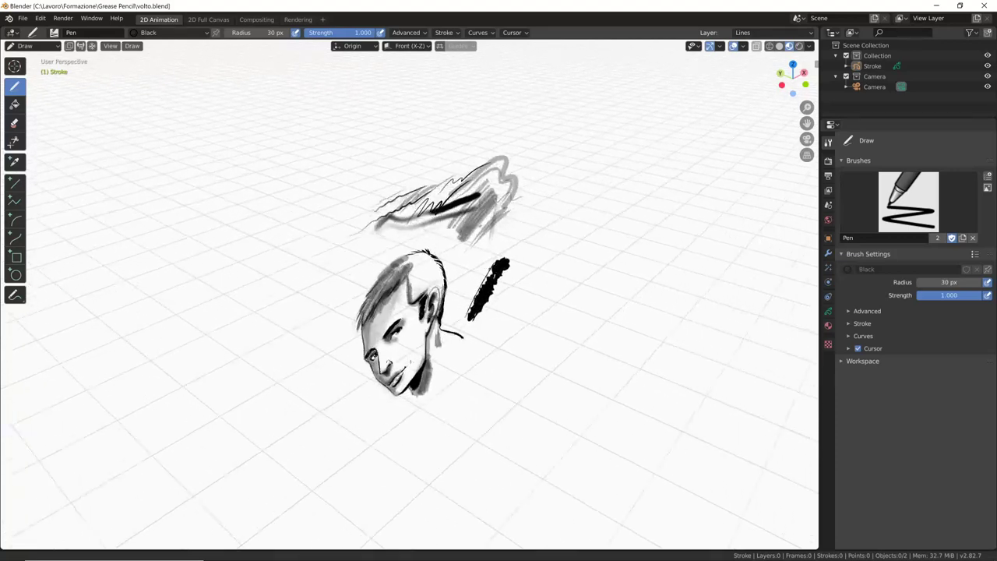
pyautogui.press('KP_0')
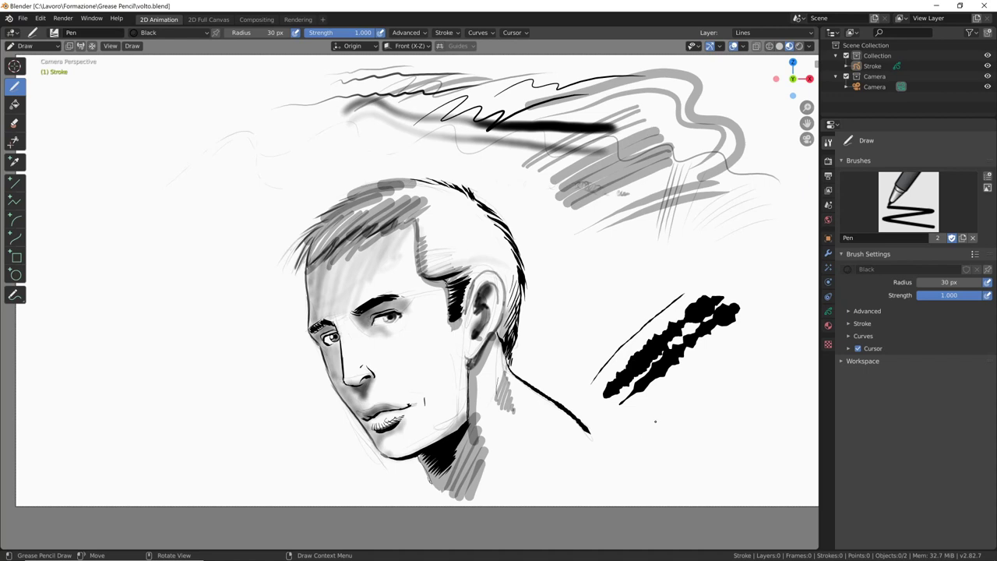
# - Show the Output properties and try a higher Resolution X before restoring 1920 px
pyautogui.click(829, 163)
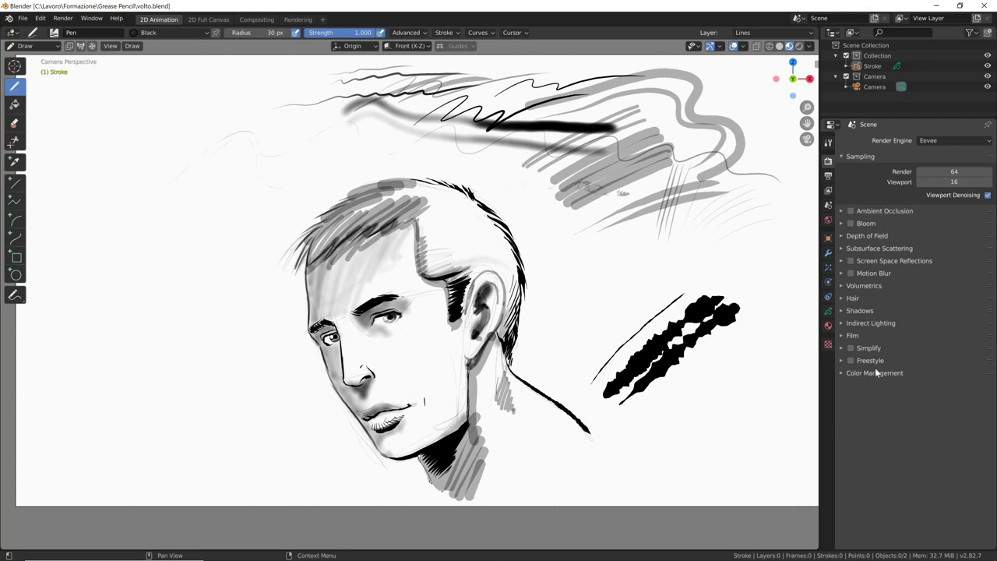
pyautogui.click(829, 179)
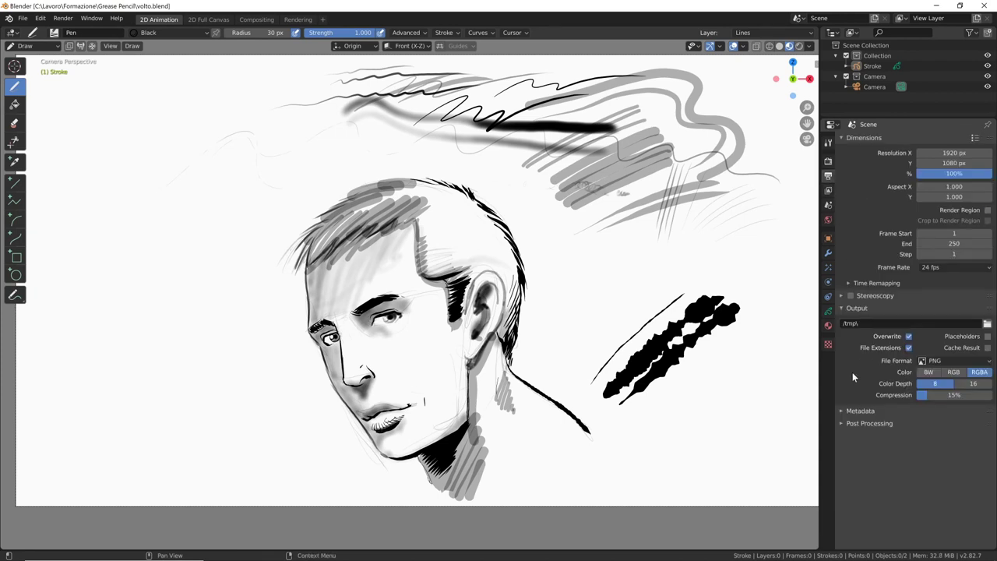
pyautogui.moveTo(955, 152); pyautogui.dragTo(985, 153)
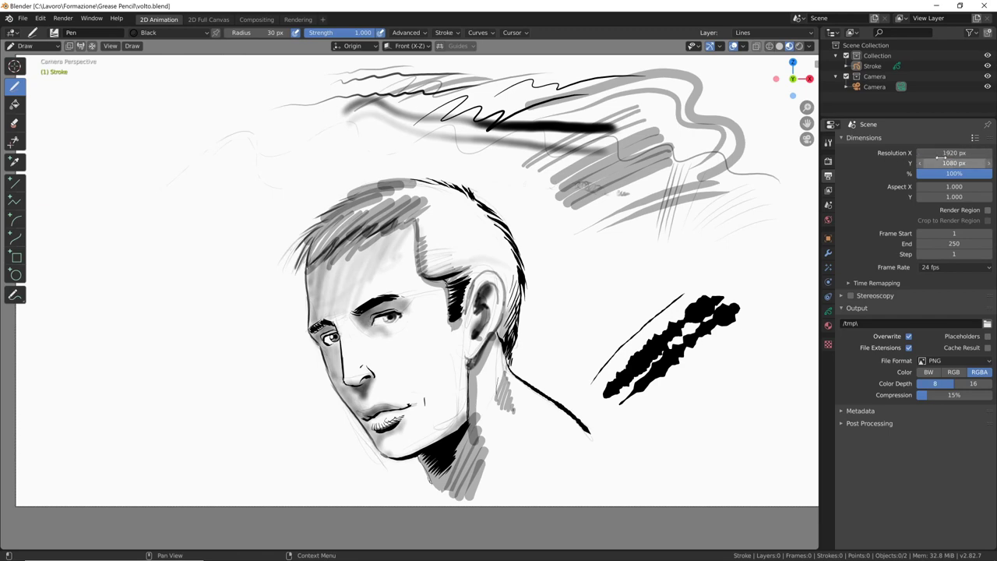
pyautogui.moveTo(955, 152); pyautogui.dragTo(854, 209)
# - Set Resolution X and Y to 1000 px and zoom out to see the camera frame
pyautogui.scroll(1, 419, 279)
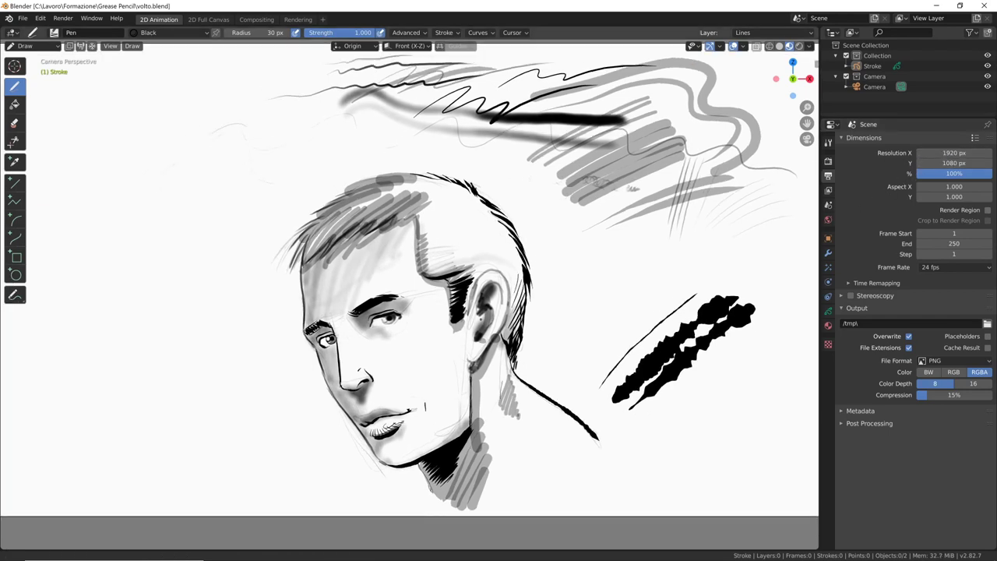
pyautogui.scroll(2, 419, 280)
pyautogui.scroll(3, 420, 280)
pyautogui.scroll(2, 419, 279)
pyautogui.scroll(2, 419, 280)
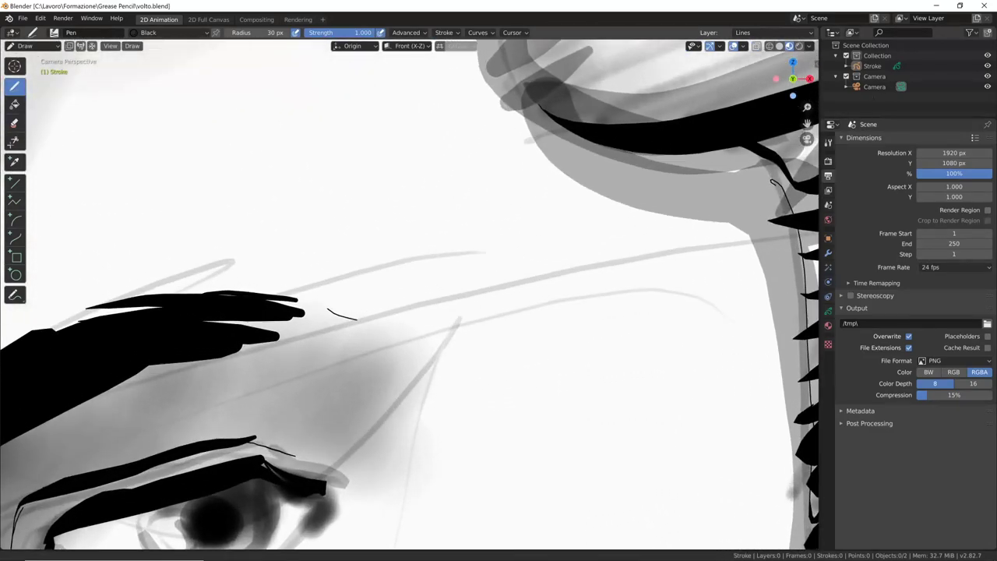
pyautogui.scroll(-5, 420, 280)
pyautogui.scroll(-4, 661, 286)
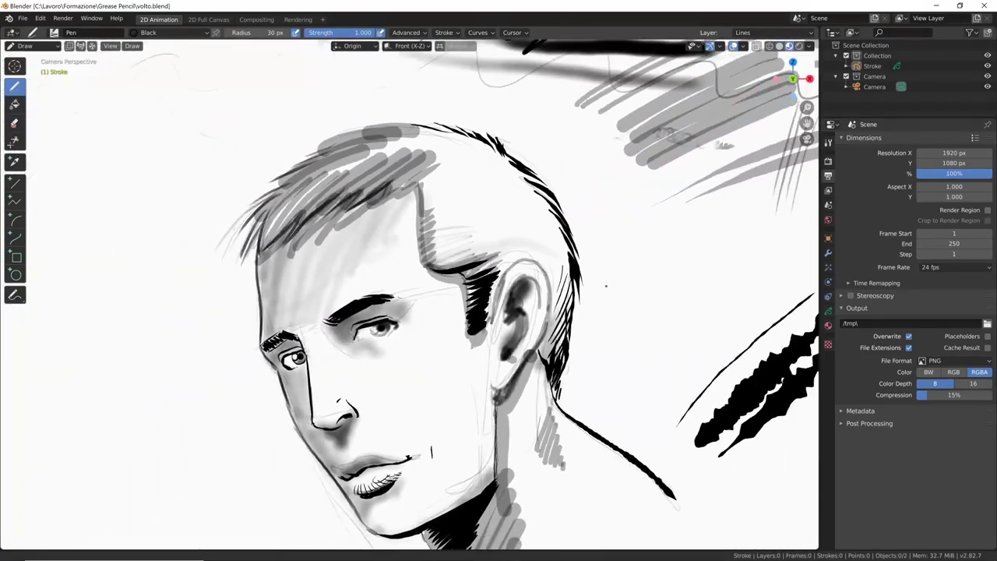
pyautogui.scroll(-2, 661, 285)
pyautogui.scroll(1, 592, 310)
pyautogui.scroll(2, 596, 304)
pyautogui.scroll(-2, 596, 304)
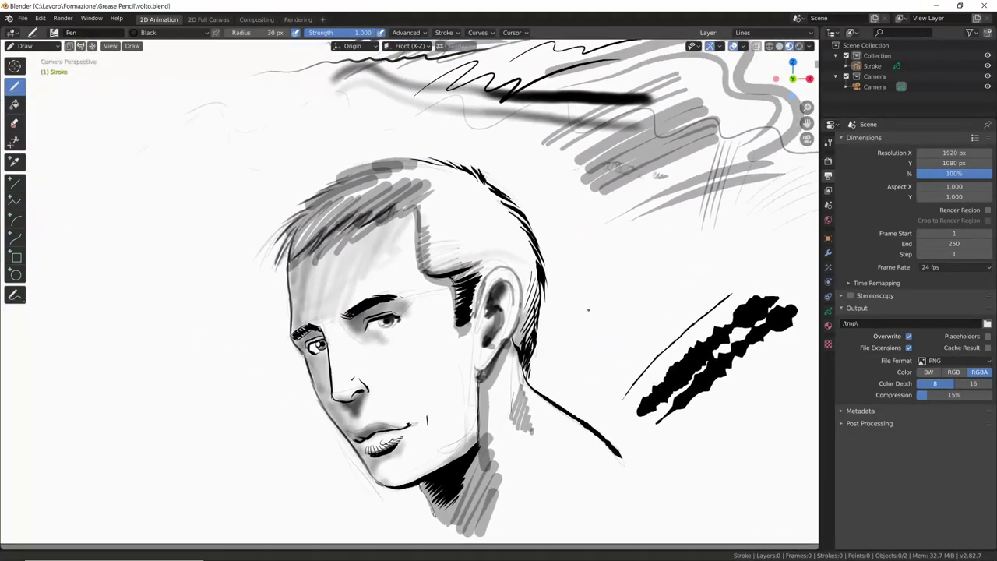
pyautogui.scroll(-1, 587, 307)
pyautogui.scroll(1, 546, 343)
pyautogui.scroll(1, 537, 350)
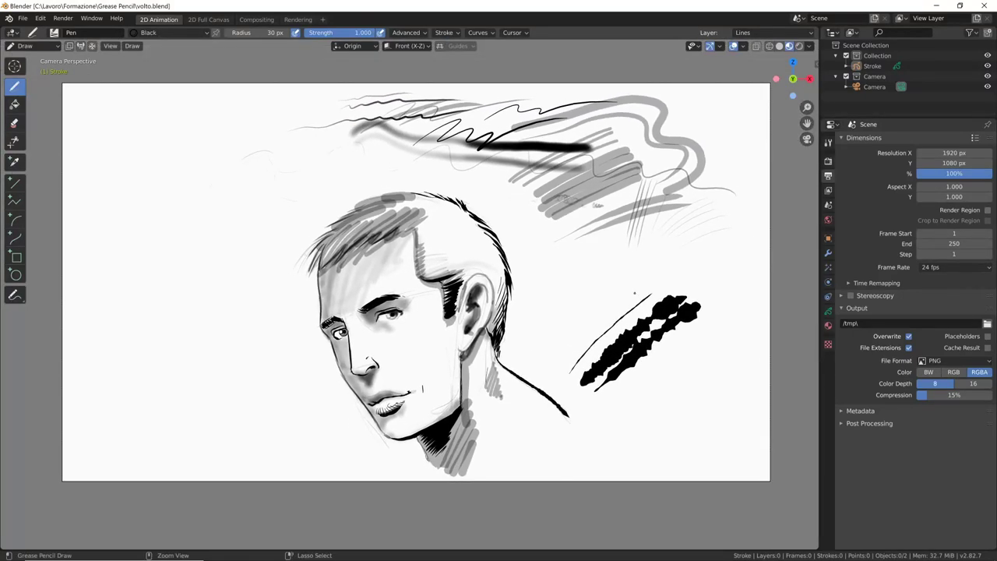
pyautogui.click(952, 154)
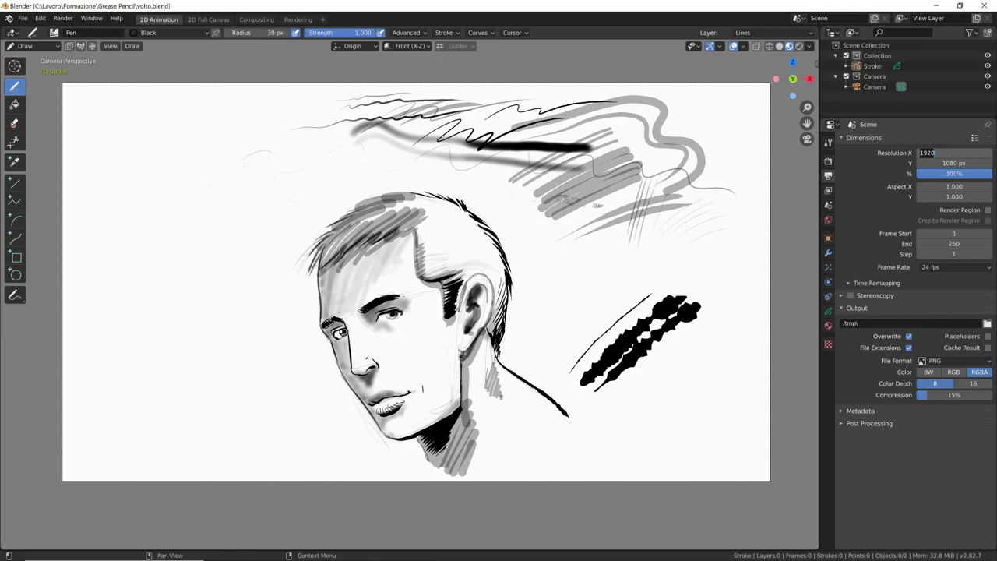
pyautogui.write('1000')
pyautogui.press('Return')
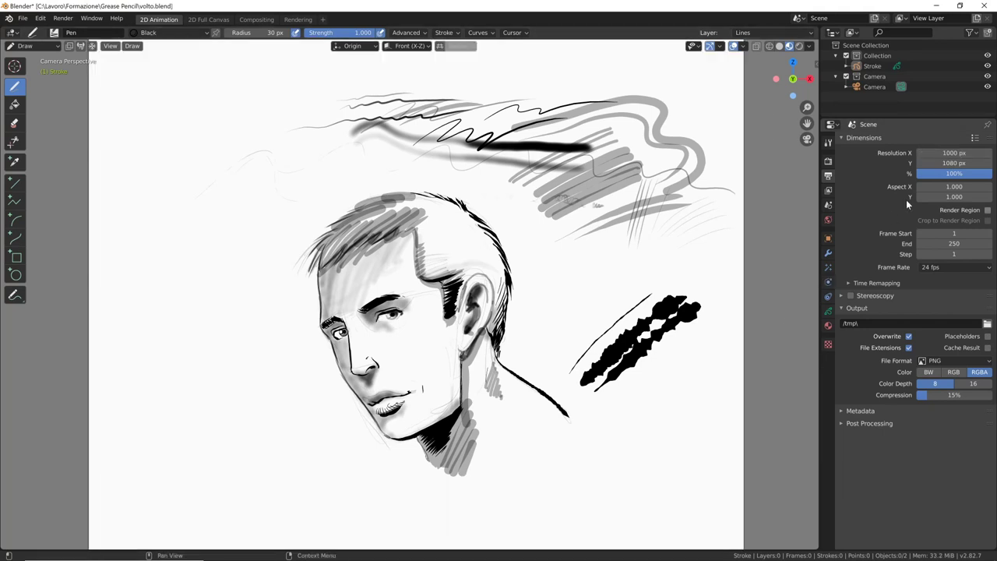
pyautogui.click(955, 163)
pyautogui.write('1000')
pyautogui.press('Return')
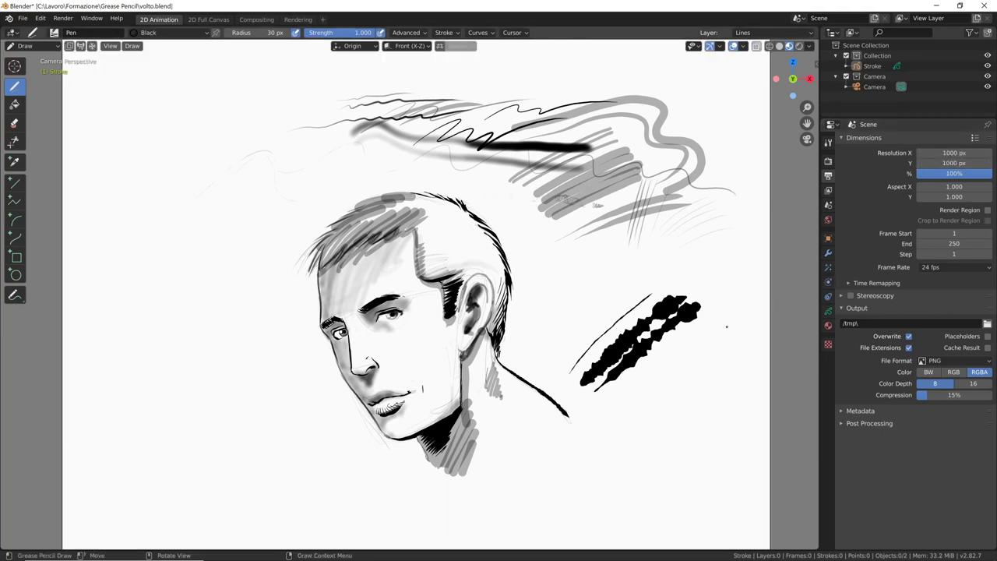
pyautogui.keyDown('ctrl'); pyautogui.moveTo(729, 285); pyautogui.dragTo(672, 329, button='middle'); pyautogui.keyUp('ctrl')
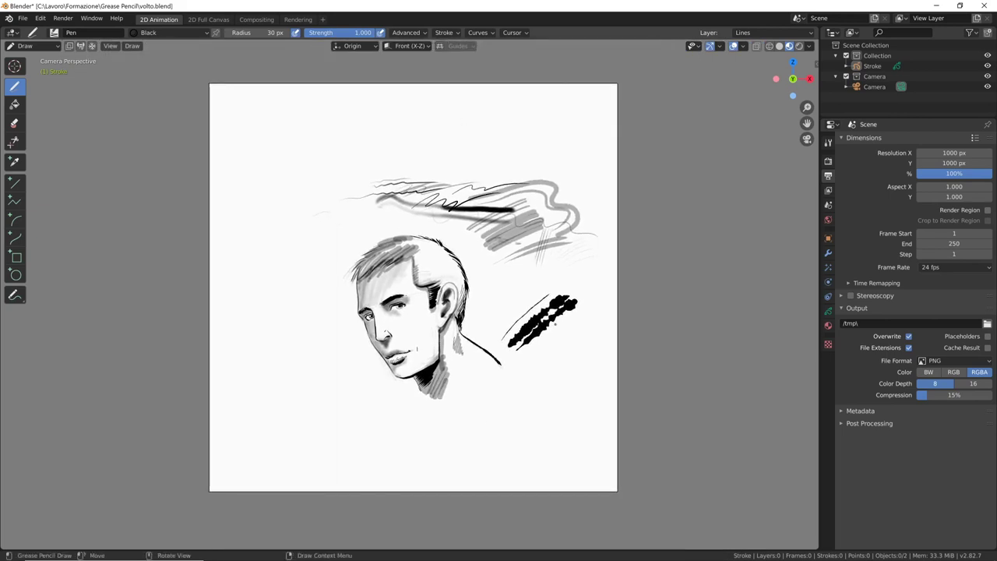
pyautogui.moveTo(522, 392)
pyautogui.keyDown('ctrl'); pyautogui.mouseDown(button='middle')
pyautogui.moveTo(458, 428)
pyautogui.moveTo(468, 417)
pyautogui.mouseUp(button='middle'); pyautogui.keyUp('ctrl')
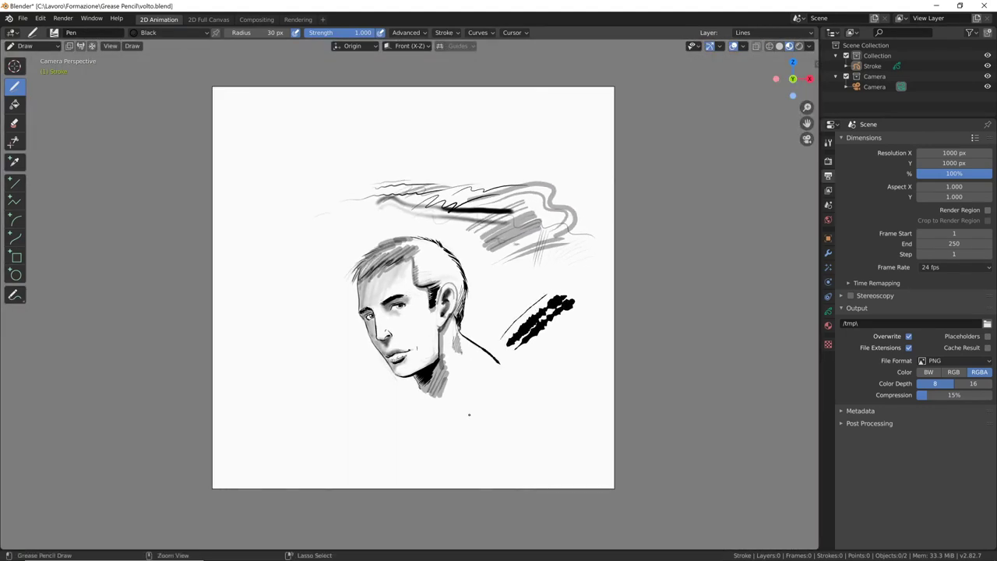
# - Try a 500 × 500 px resolution, then a 2000 px width
pyautogui.click(955, 153)
pyautogui.write('500')
pyautogui.press('Tab')
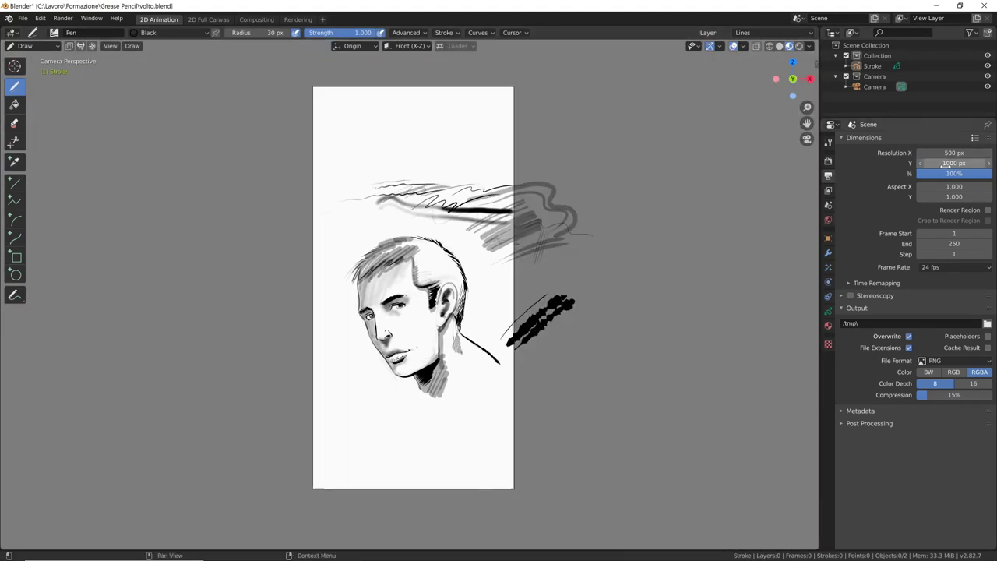
pyautogui.write('500')
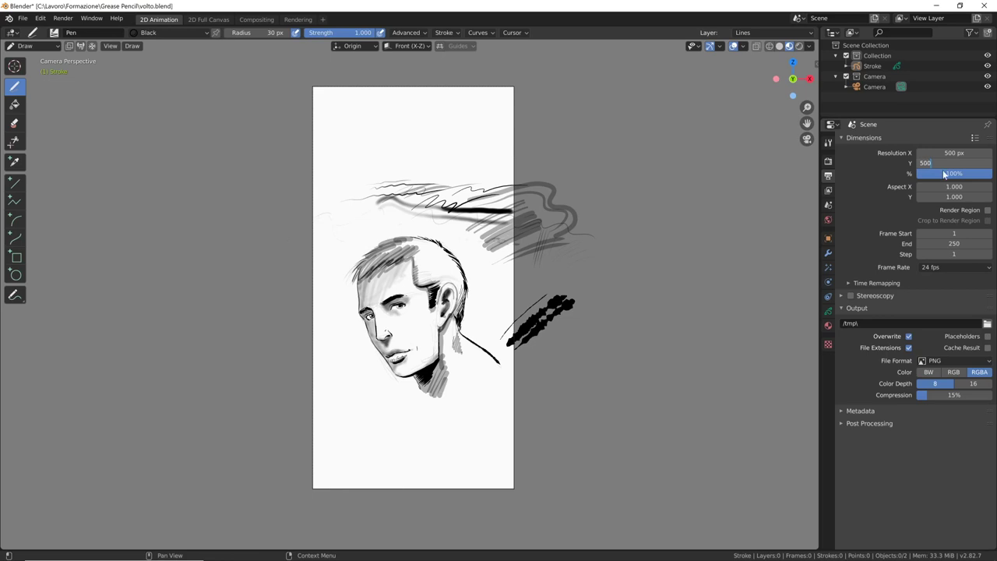
pyautogui.press('Return')
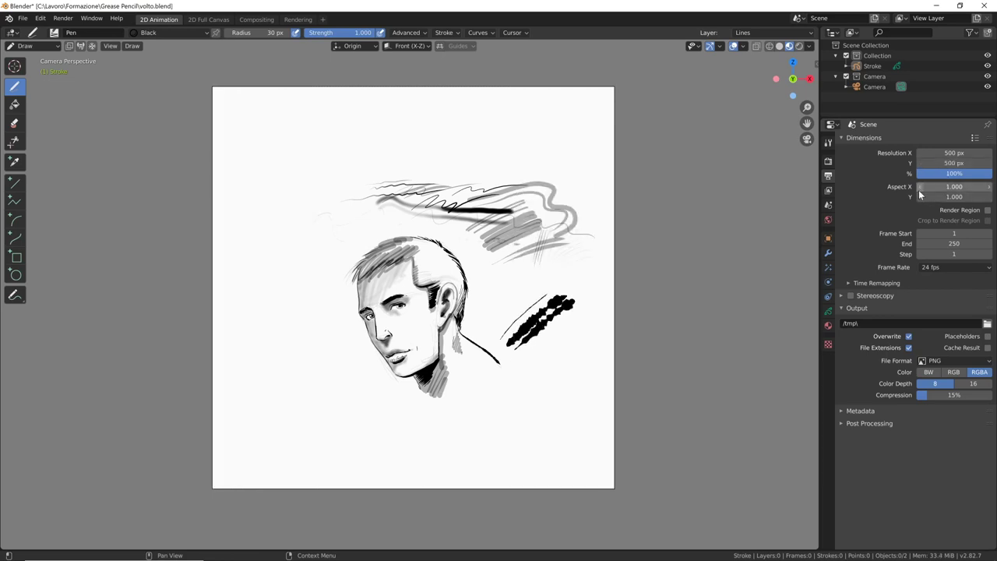
pyautogui.click(954, 153)
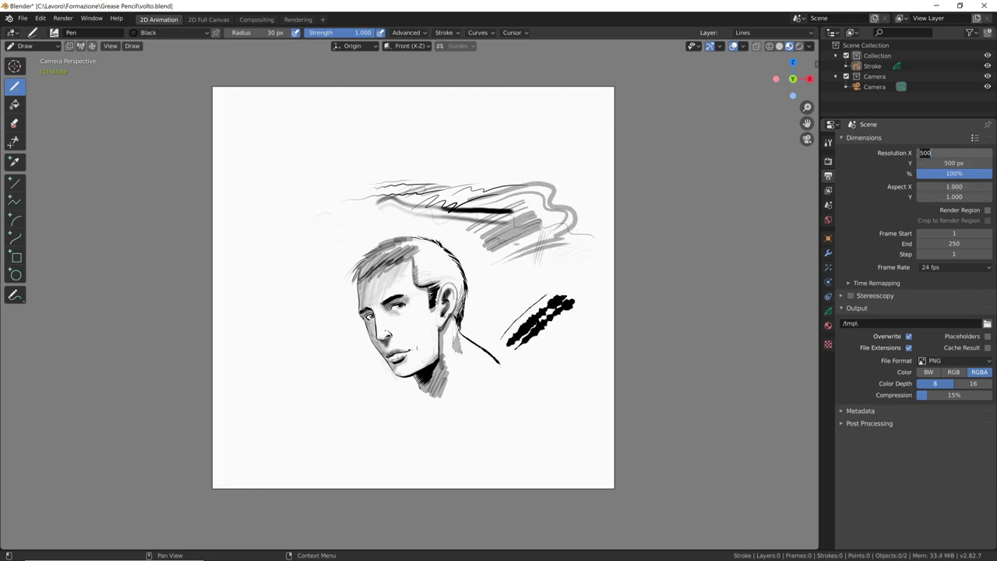
pyautogui.write('2')
pyautogui.write('000')
pyautogui.press('Return')
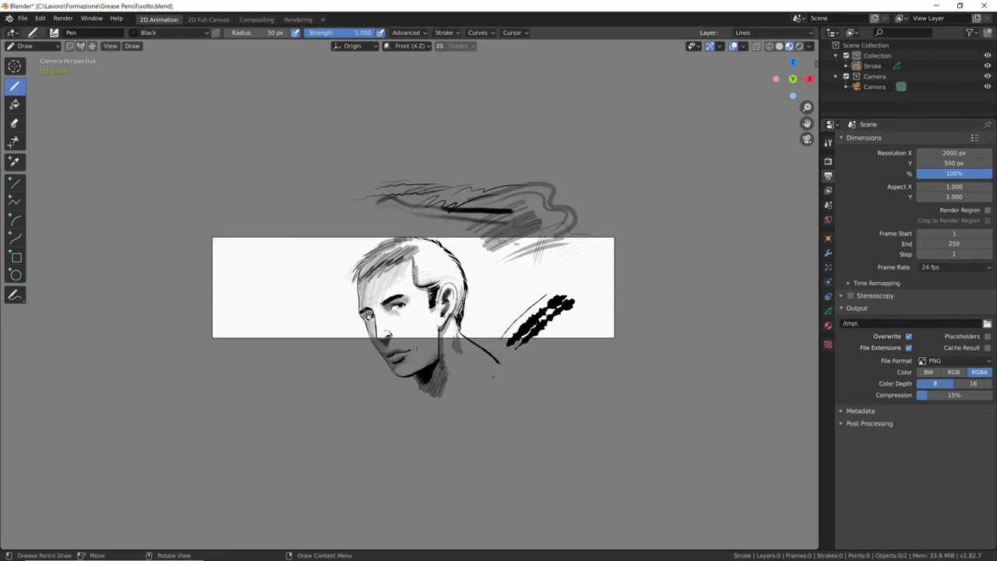
# - Settle on a 1000 × 1000 px output resolution
pyautogui.click(954, 153)
pyautogui.write('100')
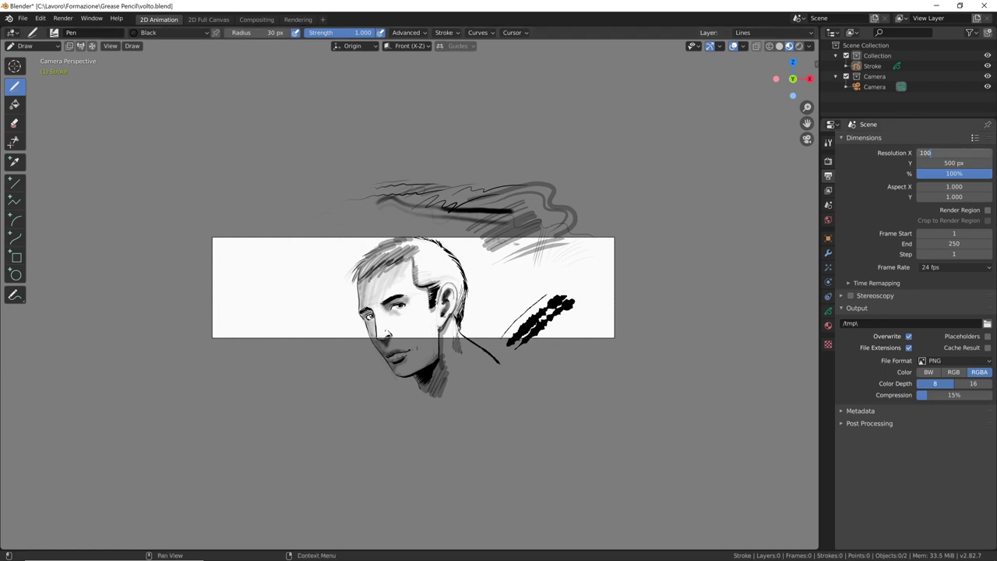
pyautogui.write('0')
pyautogui.press('Tab')
pyautogui.write('100')
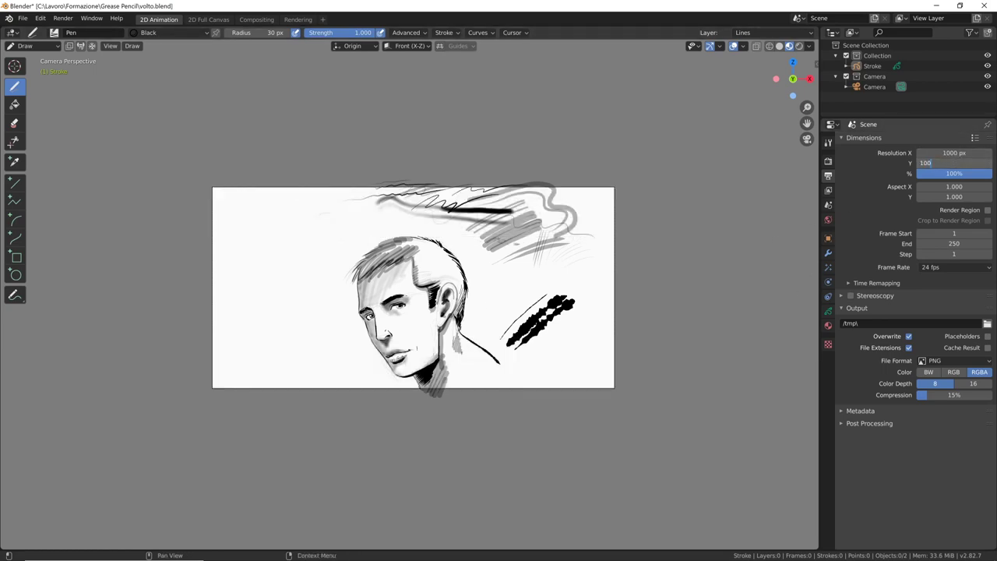
pyautogui.write('0')
pyautogui.press('Return')
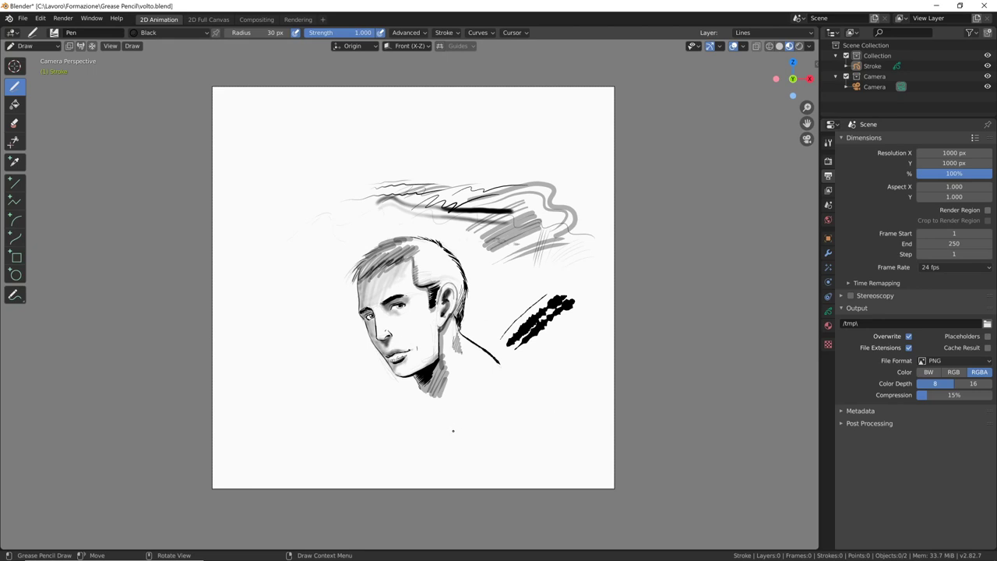
pyautogui.press('F12')
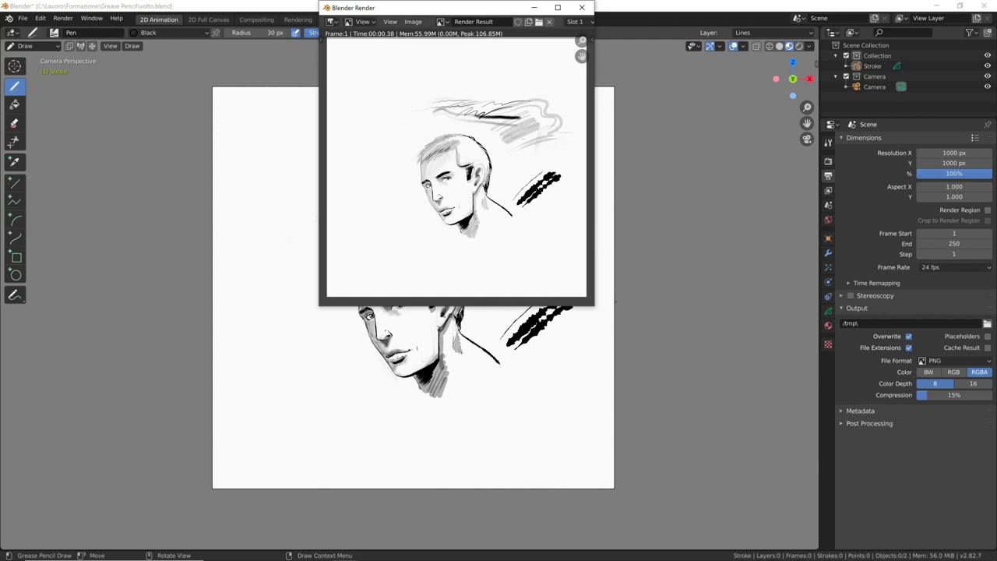
pyautogui.click(584, 8)
# - Try a 2000 × 2000 px output resolution
pyautogui.doubleClick(954, 153)
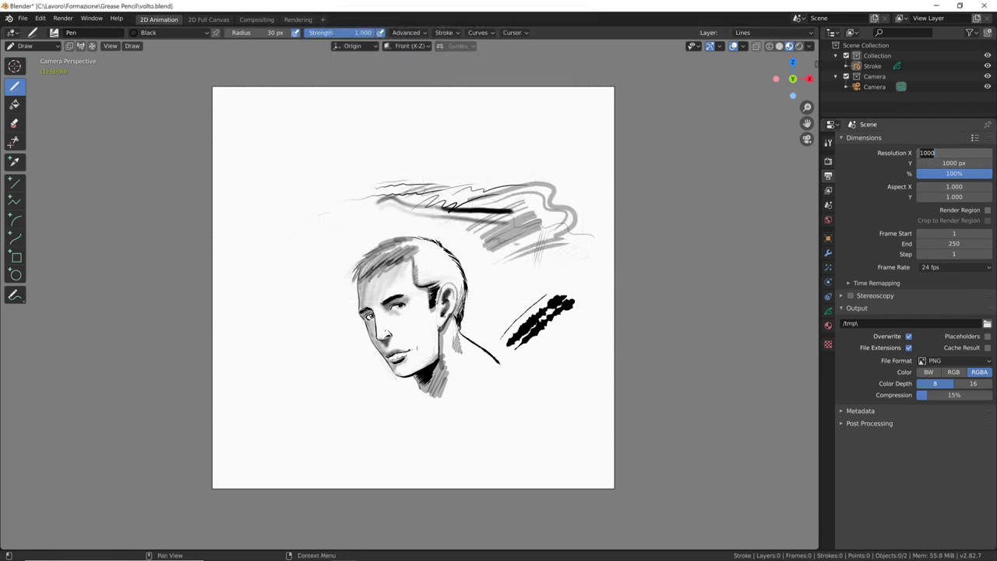
pyautogui.write('2000')
pyautogui.press('Tab')
pyautogui.write('2')
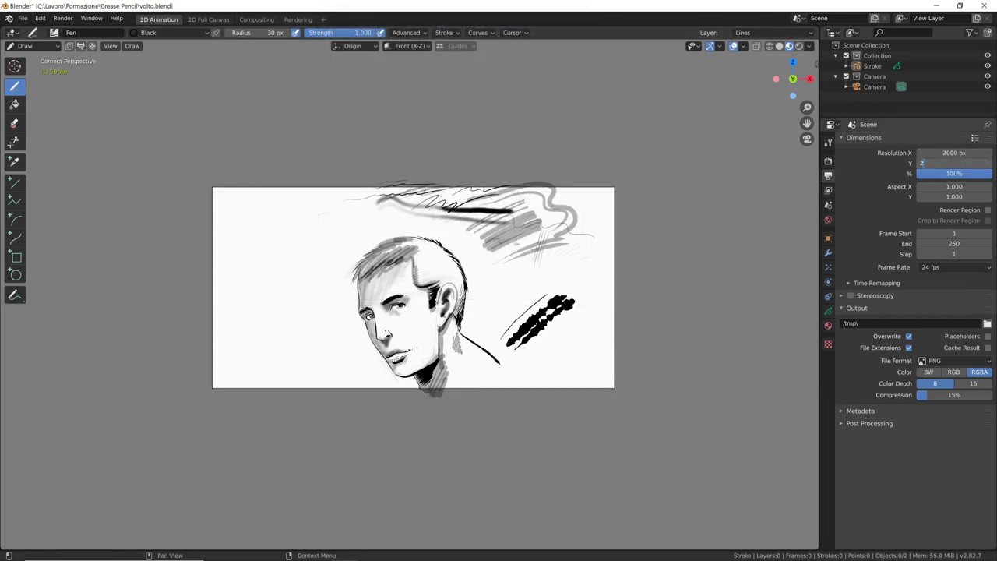
pyautogui.write('000')
pyautogui.press('Return')
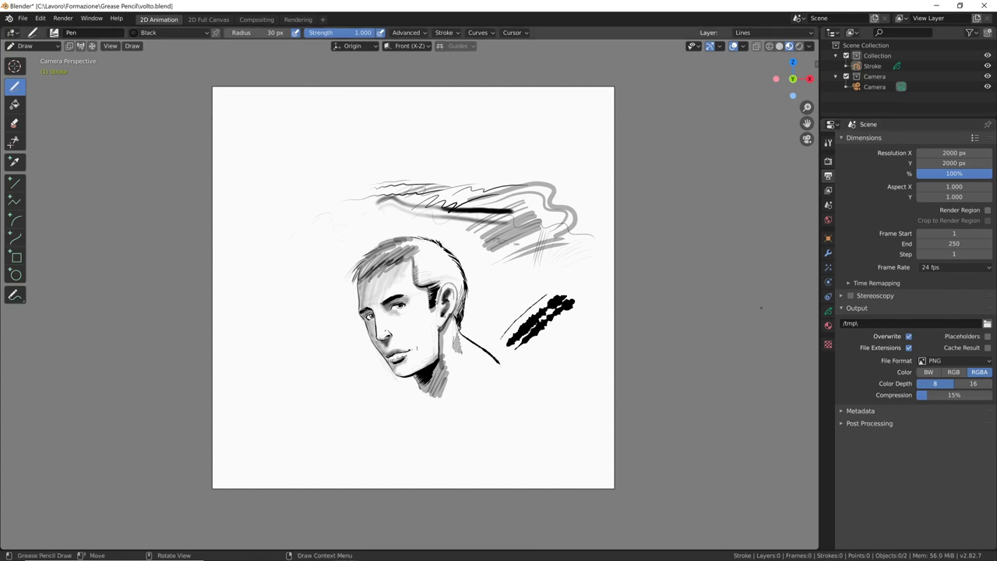
# - Return the resolution to 1000 × 1000 px and orbit to see the camera from outside
pyautogui.doubleClick(954, 152)
pyautogui.write('1')
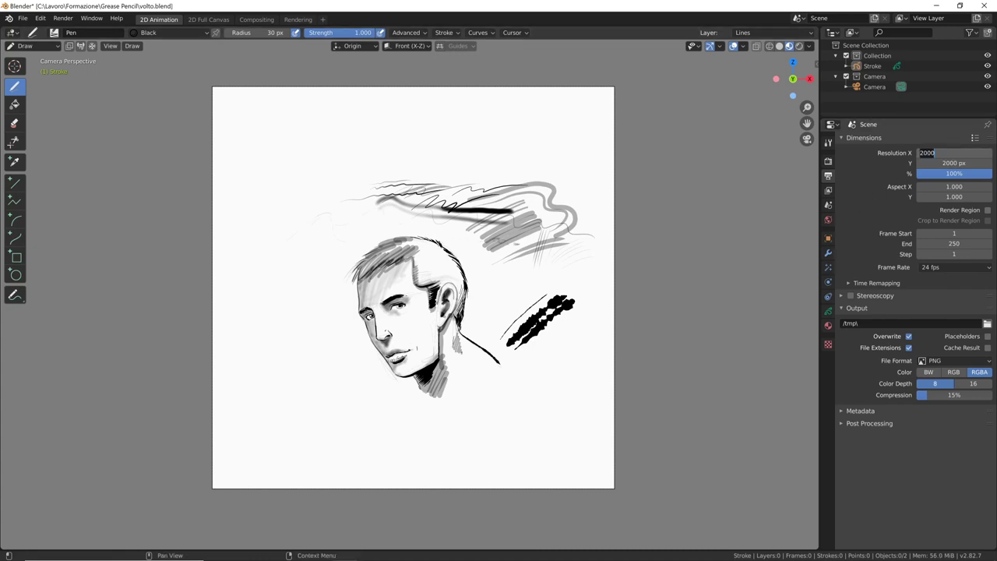
pyautogui.write('000')
pyautogui.press('Tab')
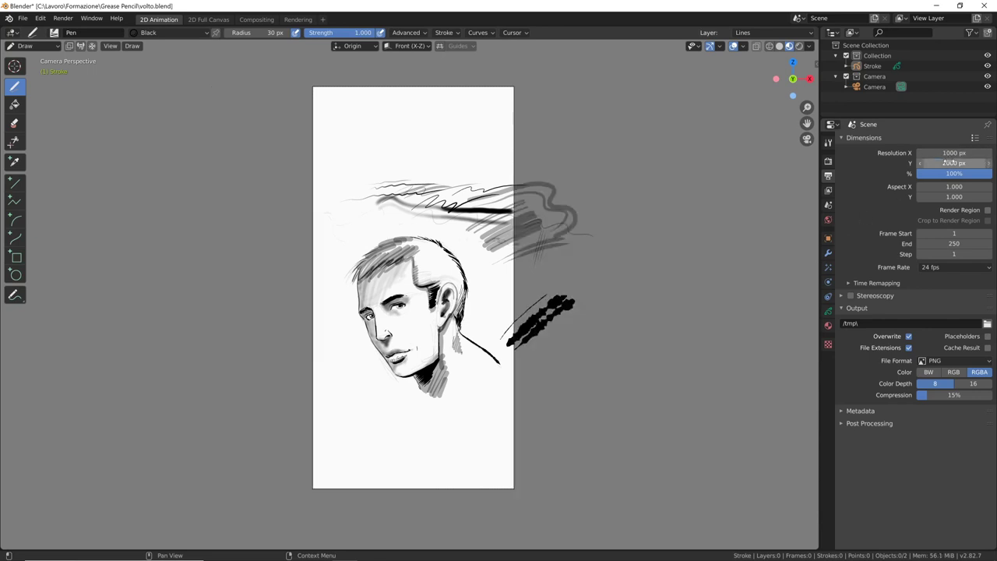
pyautogui.write('1000')
pyautogui.press('Return')
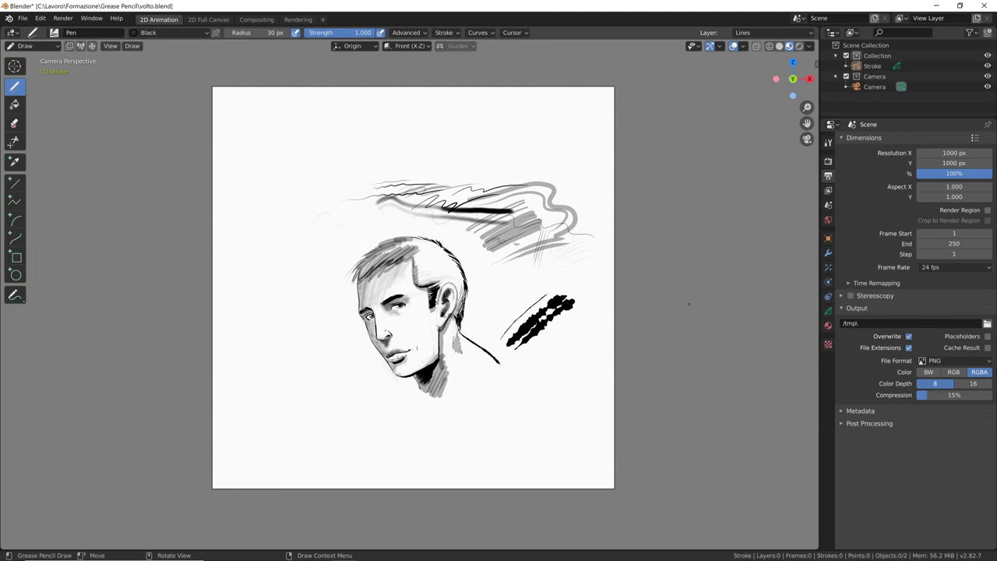
pyautogui.moveTo(689, 304)
pyautogui.mouseDown(button='middle')
pyautogui.moveTo(643, 323)
pyautogui.moveTo(649, 307)
pyautogui.moveTo(488, 385)
pyautogui.moveTo(530, 341)
pyautogui.moveTo(521, 337)
pyautogui.moveTo(590, 346)
pyautogui.moveTo(488, 334)
pyautogui.moveTo(579, 327)
pyautogui.moveTo(549, 326)
pyautogui.mouseUp(button='middle')
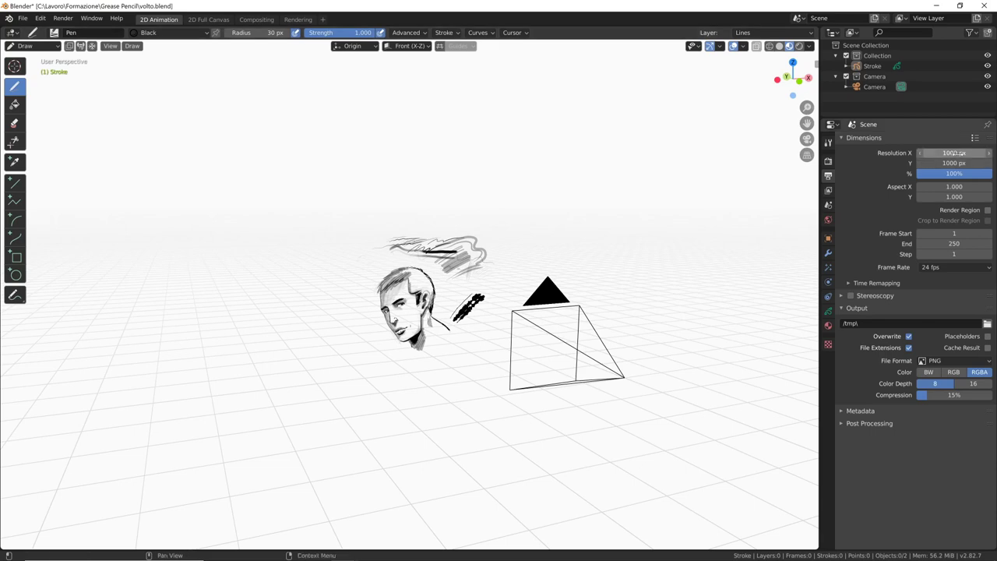
# - Set Resolution X to 2000 px and orbit in and out of camera view to check framing
pyautogui.doubleClick(954, 153)
pyautogui.write('2000')
pyautogui.press('Return')
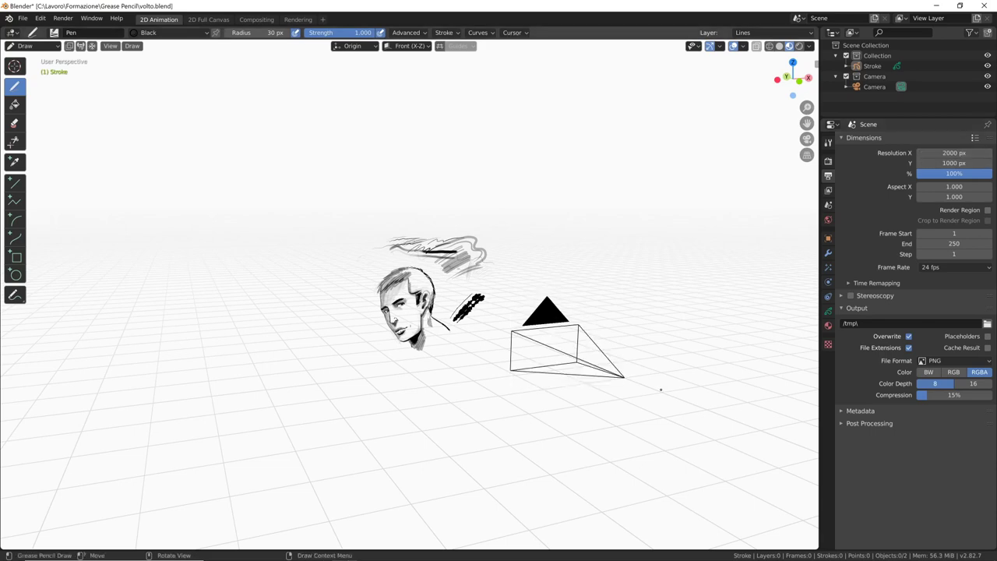
pyautogui.moveTo(655, 422)
pyautogui.mouseDown(button='middle')
pyautogui.moveTo(667, 383)
pyautogui.moveTo(649, 367)
pyautogui.moveTo(648, 391)
pyautogui.mouseUp(button='middle')
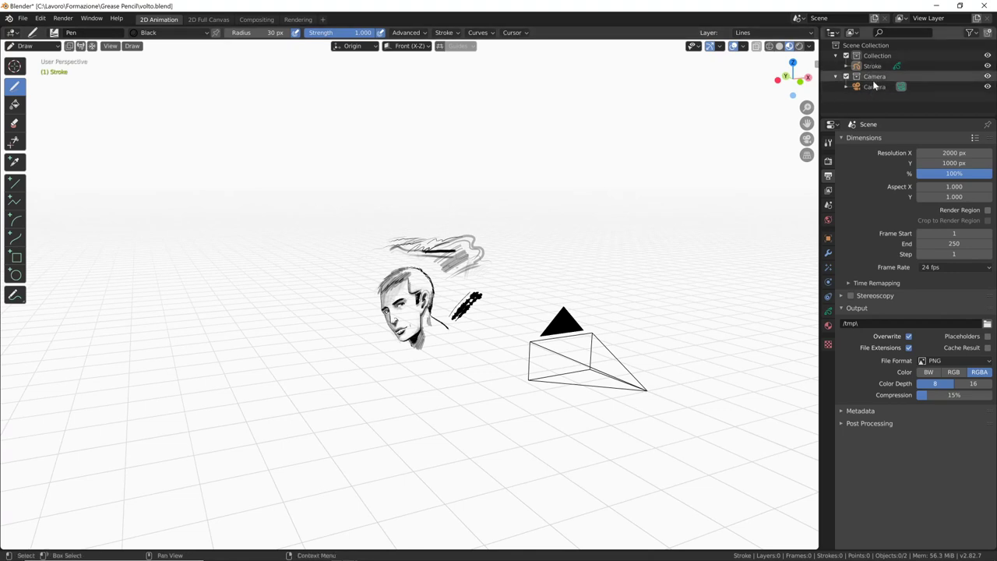
pyautogui.moveTo(657, 398); pyautogui.dragTo(624, 408, button='middle')
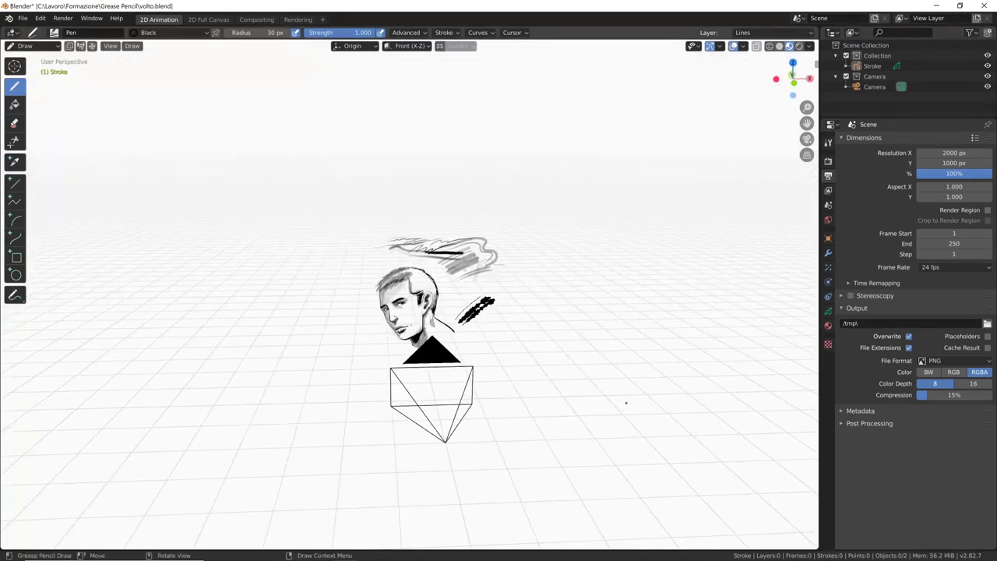
pyautogui.press('KP_0')
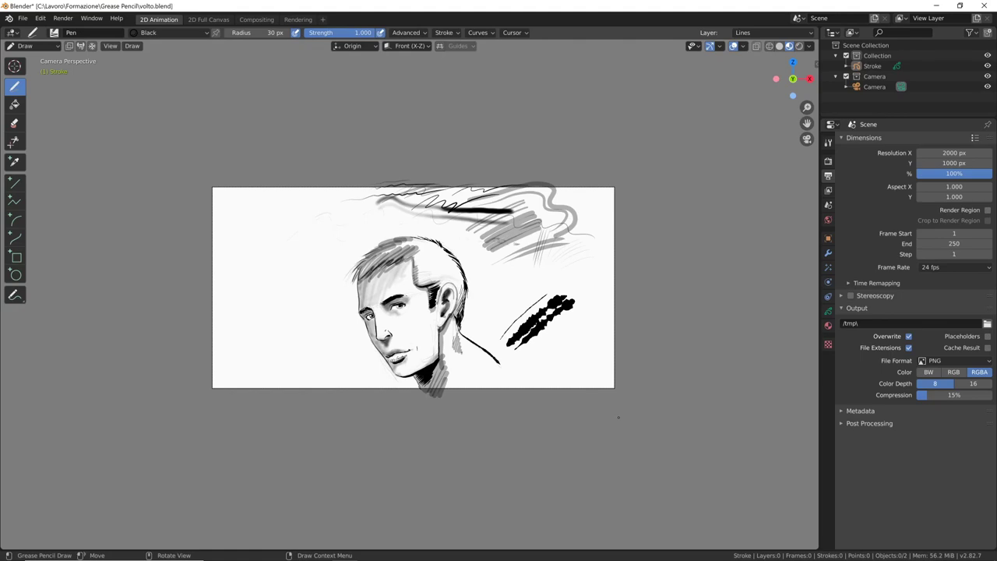
pyautogui.press('KP_0')
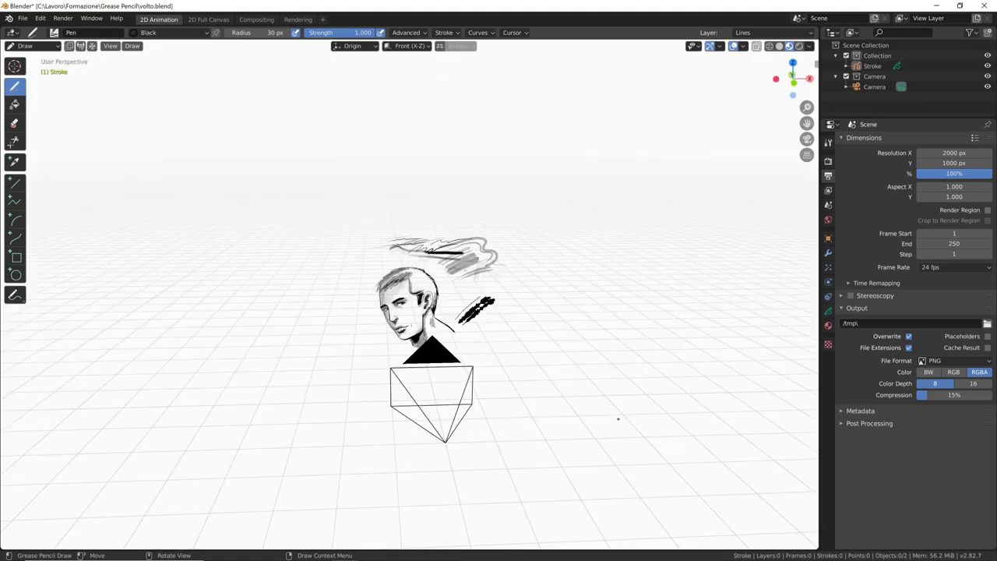
pyautogui.moveTo(619, 378)
pyautogui.mouseDown(button='middle')
pyautogui.moveTo(552, 396)
pyautogui.moveTo(149, 402)
pyautogui.mouseUp(button='middle')
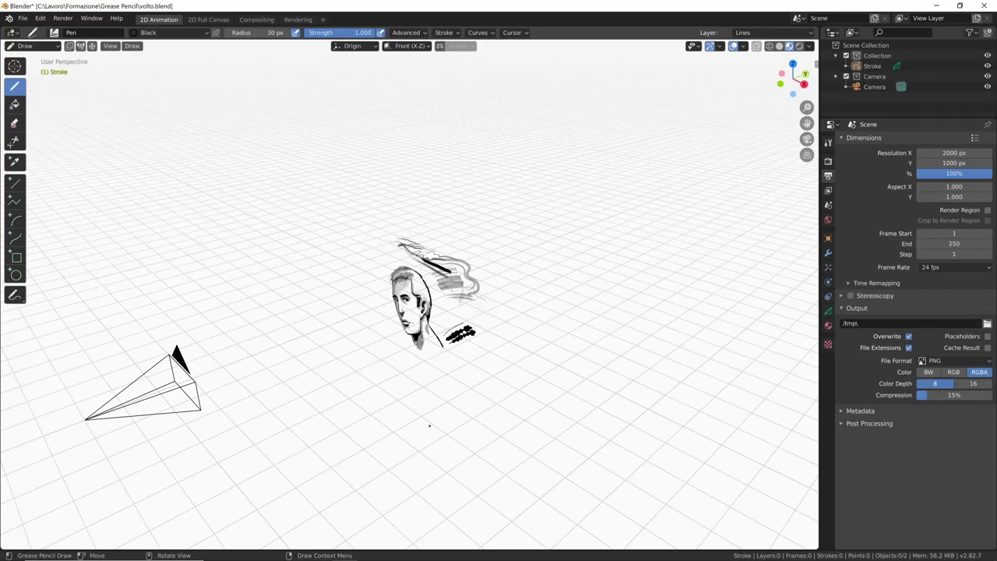
pyautogui.moveTo(430, 426); pyautogui.dragTo(439, 423, button='middle')
pyautogui.press('KP_0')
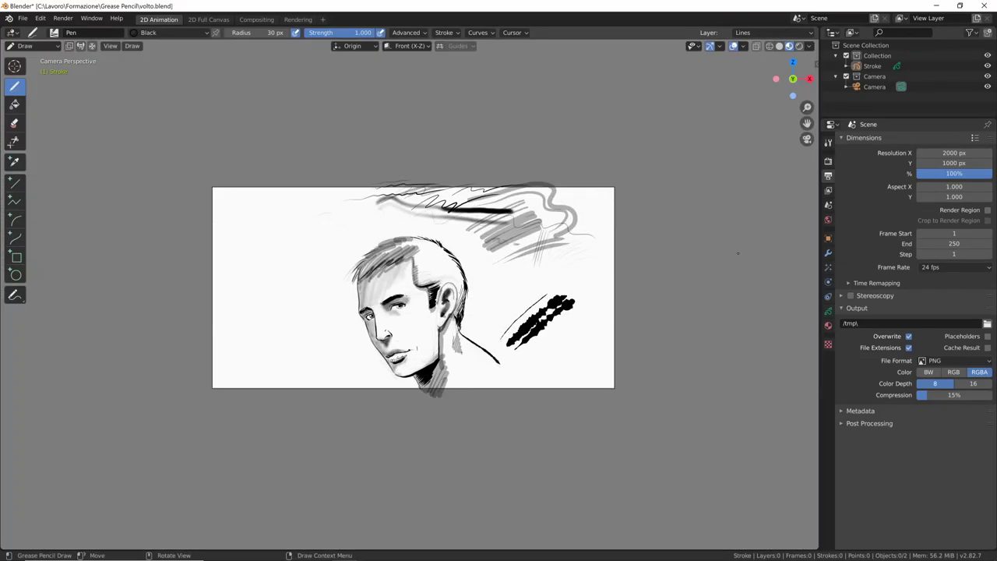
pyautogui.moveTo(644, 312)
pyautogui.mouseDown(button='middle')
pyautogui.moveTo(617, 334)
pyautogui.moveTo(642, 330)
pyautogui.moveTo(659, 309)
pyautogui.mouseUp(button='middle')
pyautogui.press('KP_0')
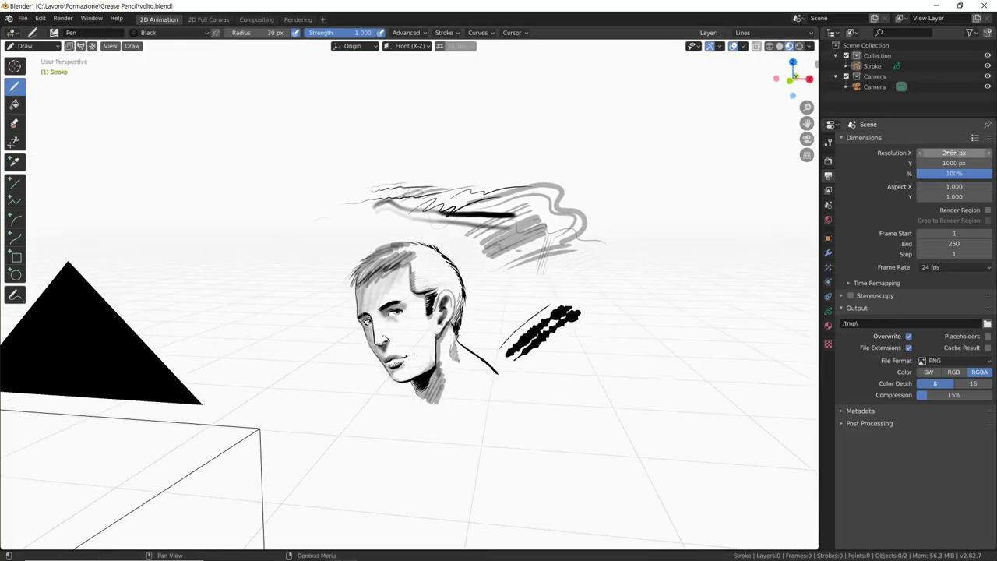
# - Set Resolution Y to 2000 px and check the square camera framing from several angles
pyautogui.click(953, 162)
pyautogui.write('2000')
pyautogui.press('Return')
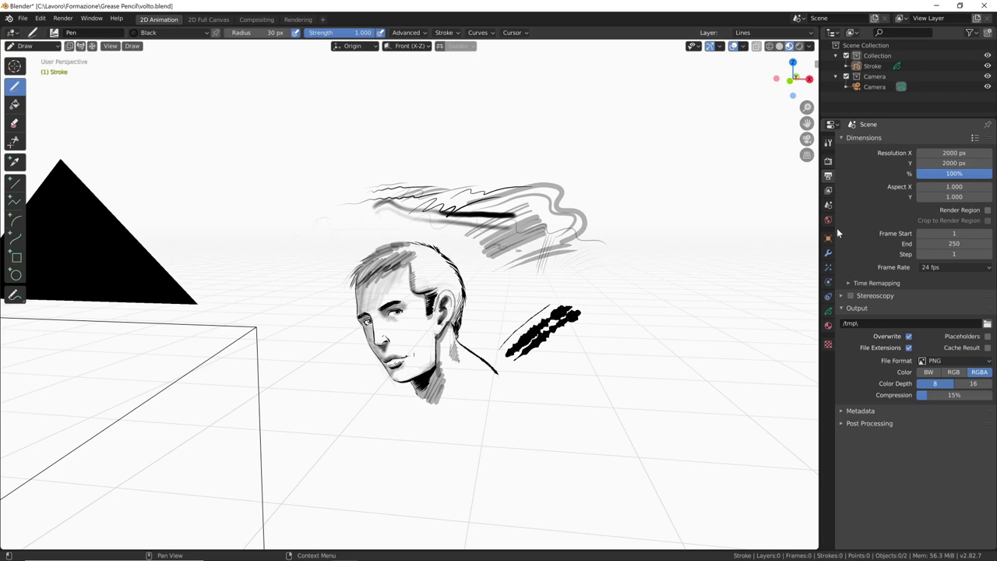
pyautogui.press('KP_0')
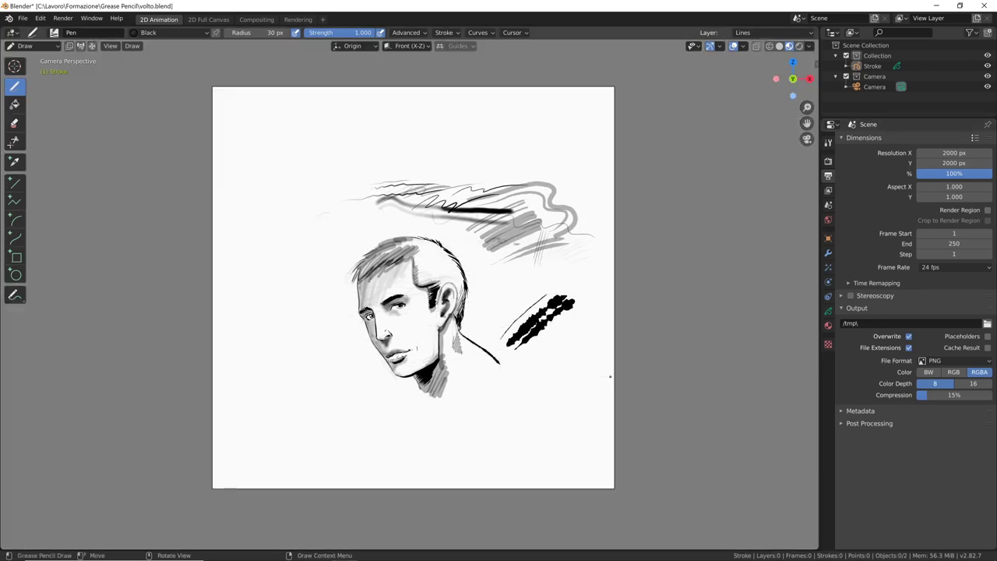
pyautogui.moveTo(667, 317)
pyautogui.mouseDown(button='middle')
pyautogui.moveTo(616, 338)
pyautogui.moveTo(639, 329)
pyautogui.mouseUp(button='middle')
pyautogui.scroll(-3, 384, 449)
pyautogui.moveTo(385, 450); pyautogui.dragTo(190, 393, button='middle')
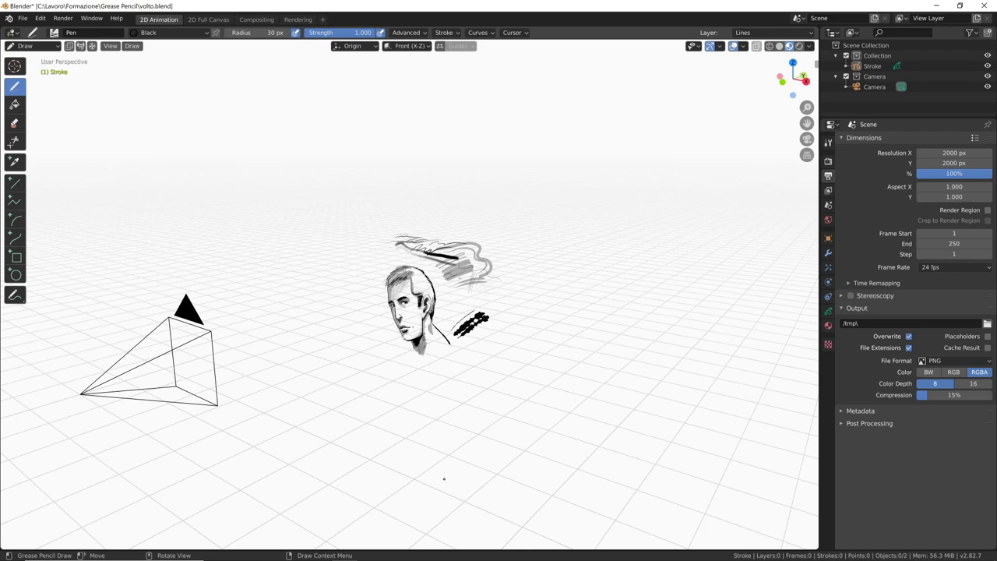
pyautogui.press('KP_0')
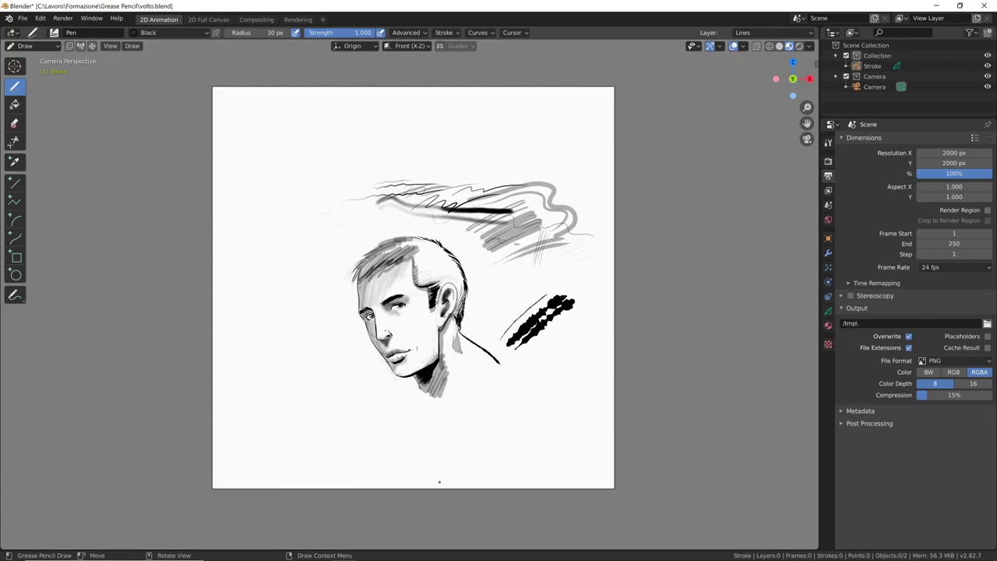
# - Show the viewport sidebar and switch it from the object's transform values to the View settings
pyautogui.click(815, 65)
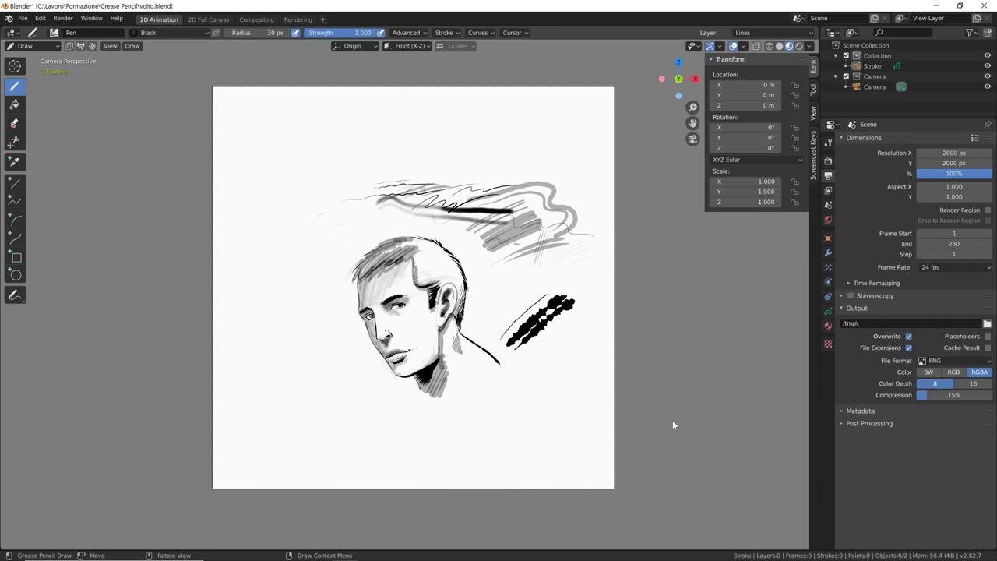
pyautogui.press('n')
pyautogui.press('n')
pyautogui.press('n')
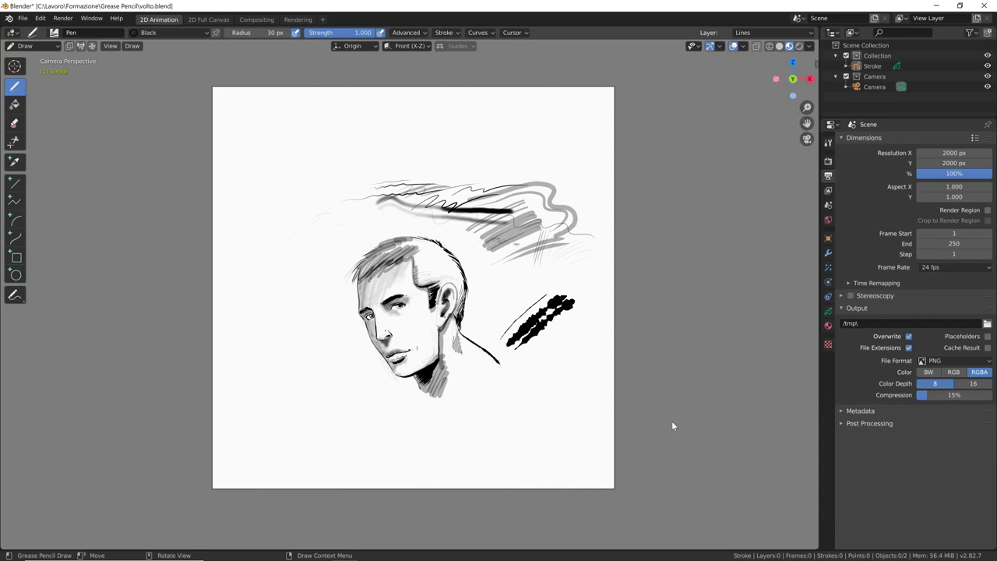
pyautogui.press('n')
pyautogui.press('n')
pyautogui.press('n')
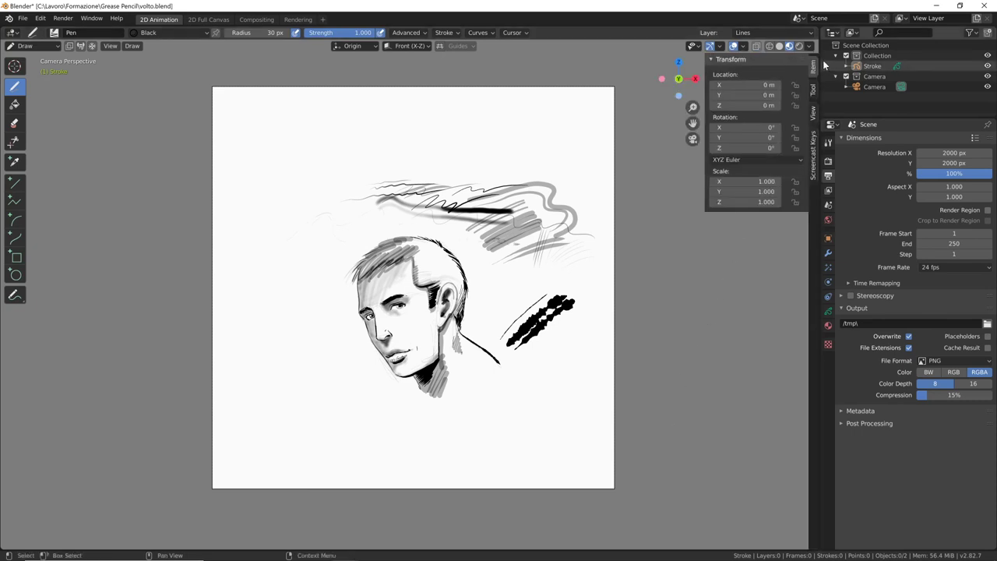
pyautogui.click(813, 117)
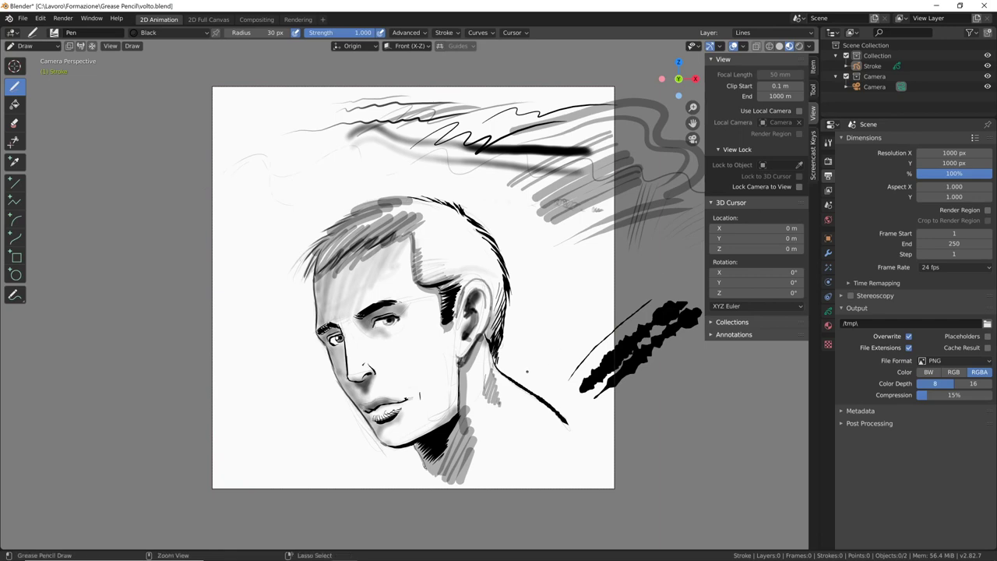
# - Zoom the camera view, hide the sidebar, and render the face sketch with F12
pyautogui.scroll(2, 568, 348)
pyautogui.scroll(1, 569, 348)
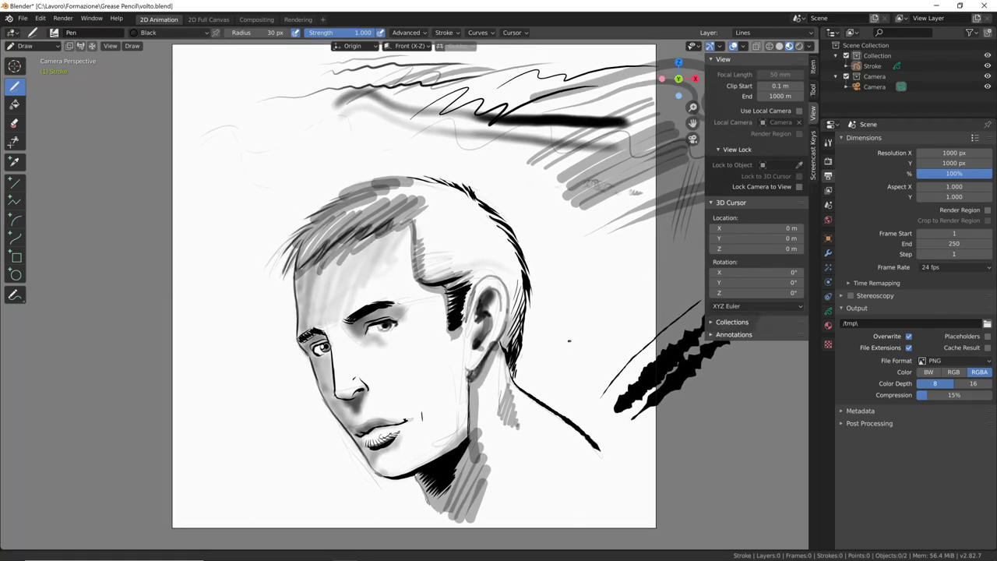
pyautogui.scroll(-1, 569, 341)
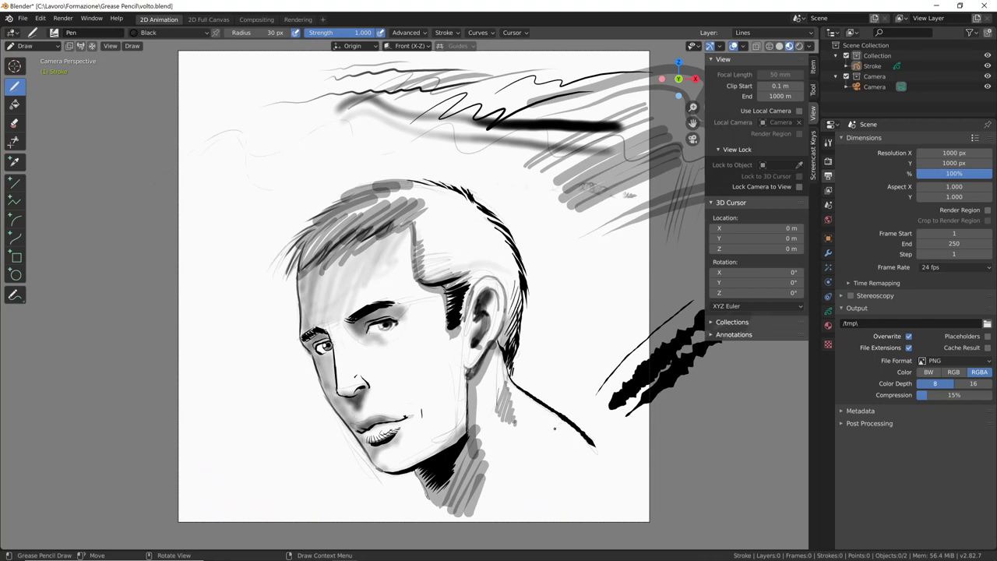
pyautogui.press('n')
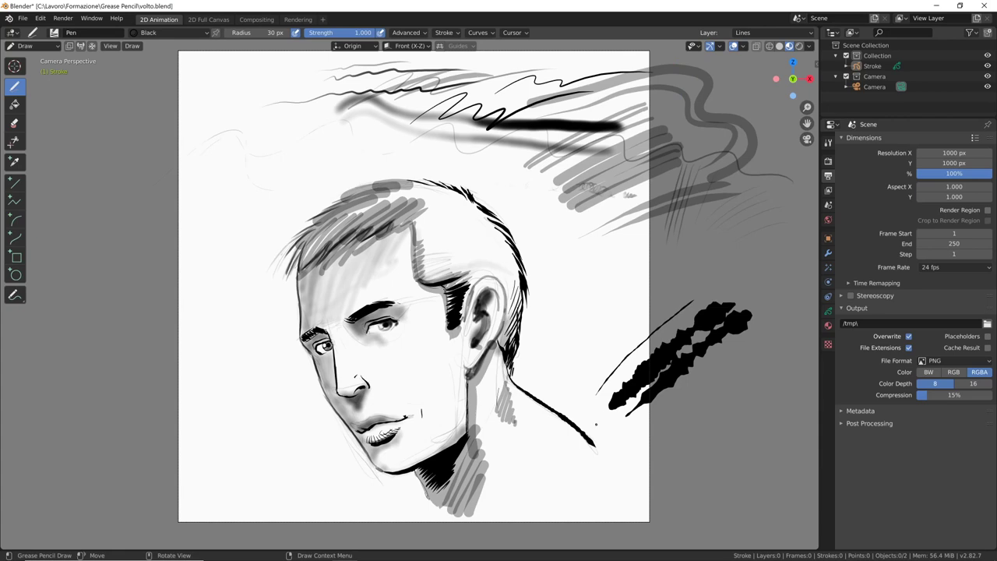
pyautogui.press('F12')
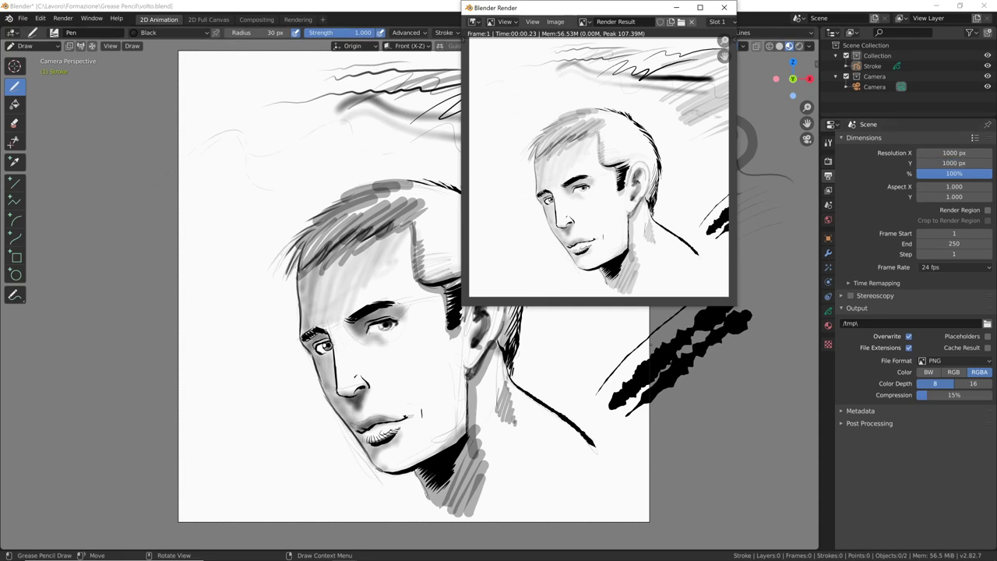
# - Use Image > Save As to store the render in Documents as volto2.png, then close the render window
pyautogui.click(556, 22)
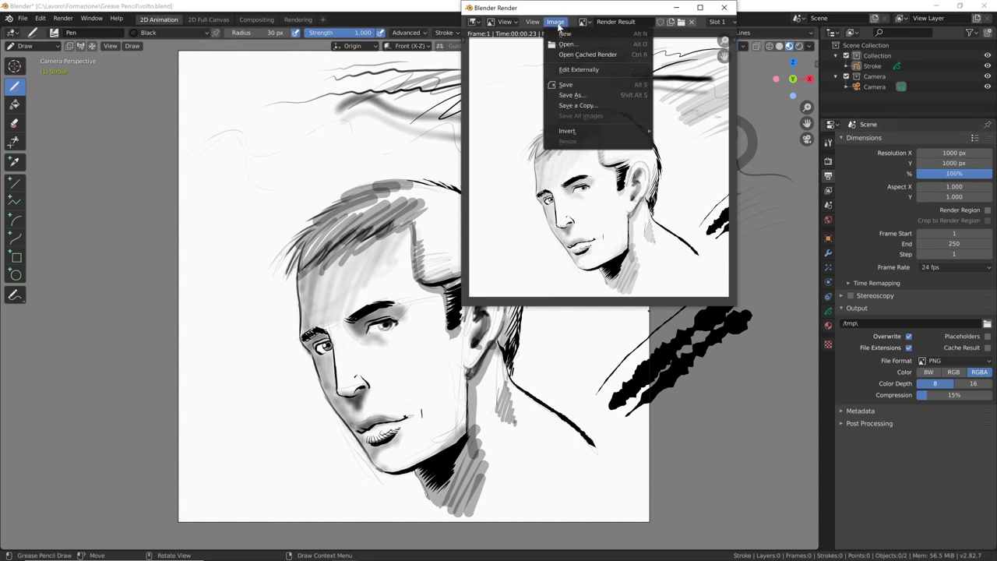
pyautogui.click(594, 94)
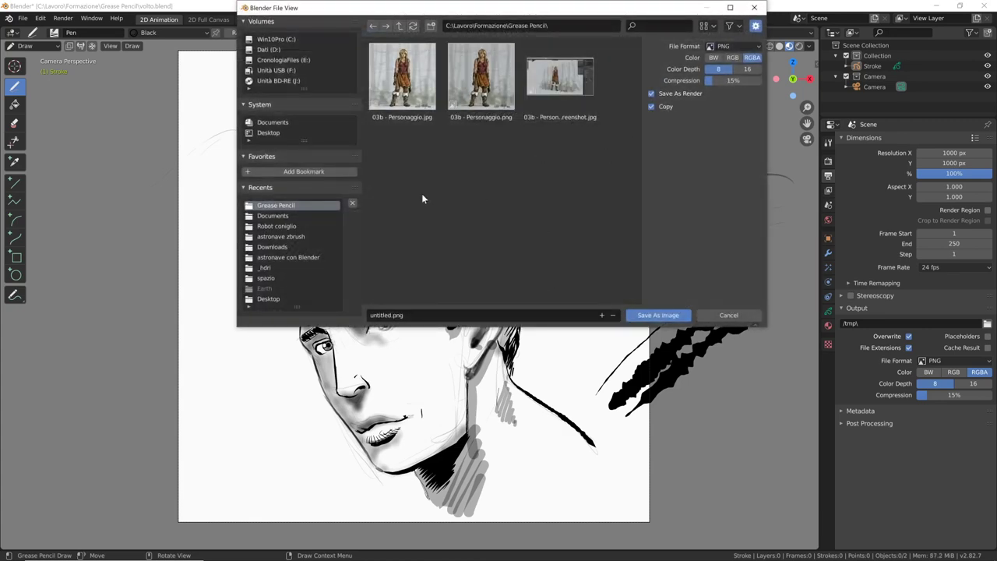
pyautogui.click(300, 216)
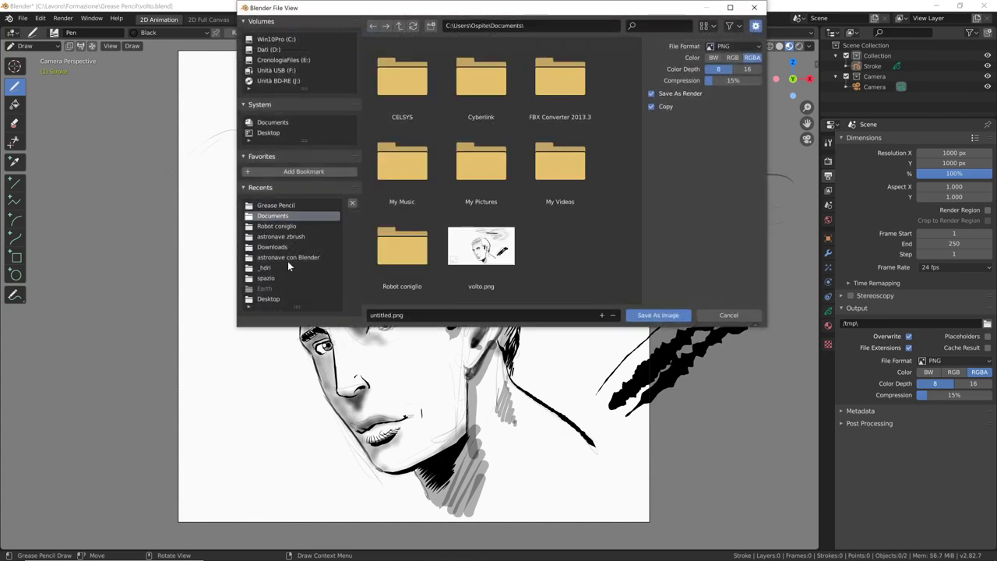
pyautogui.click(481, 247)
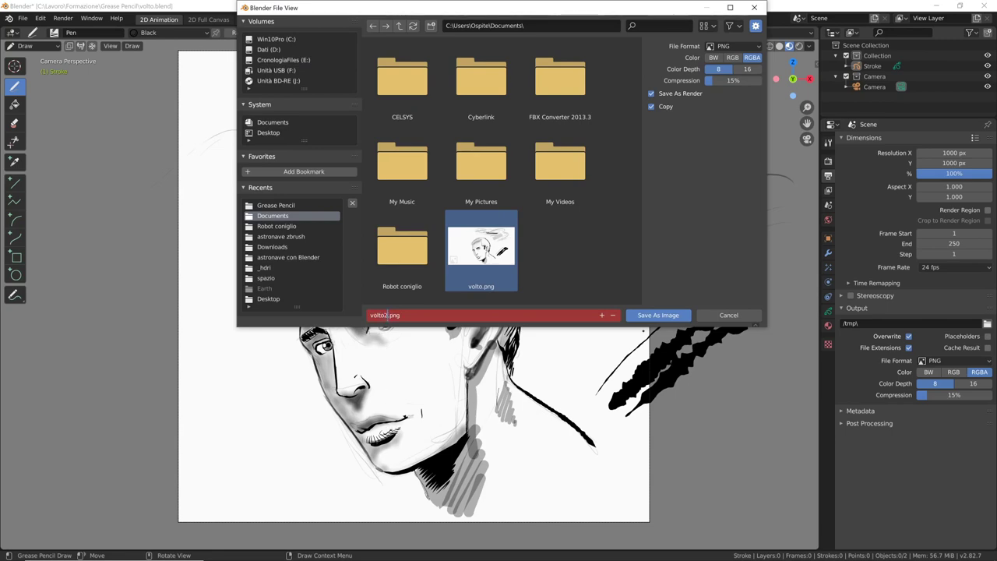
pyautogui.press('Return')
pyautogui.click(659, 314)
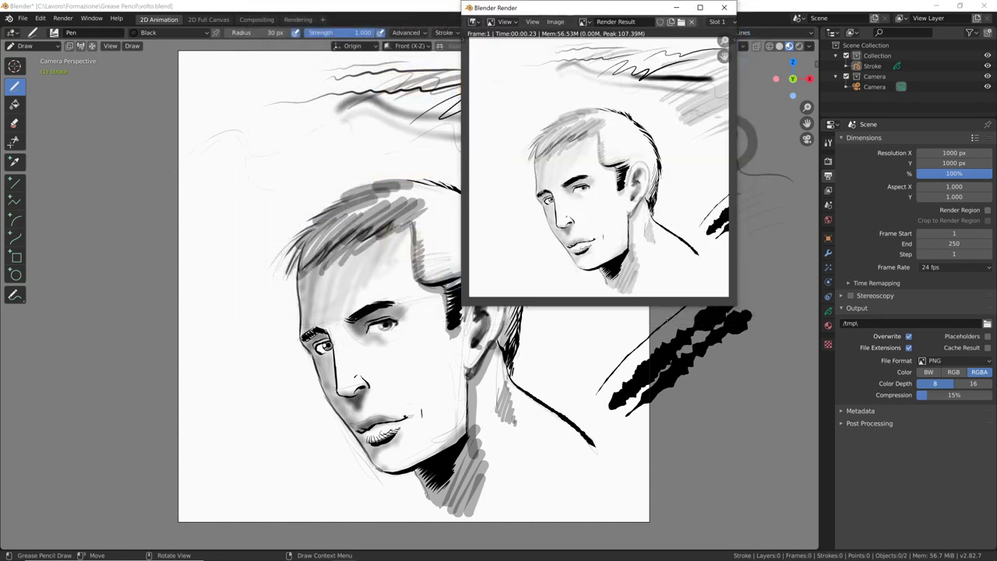
pyautogui.click(724, 7)
# - Set the output resolution to 2000 × 2000 px and re-render with F12
pyautogui.click(954, 153)
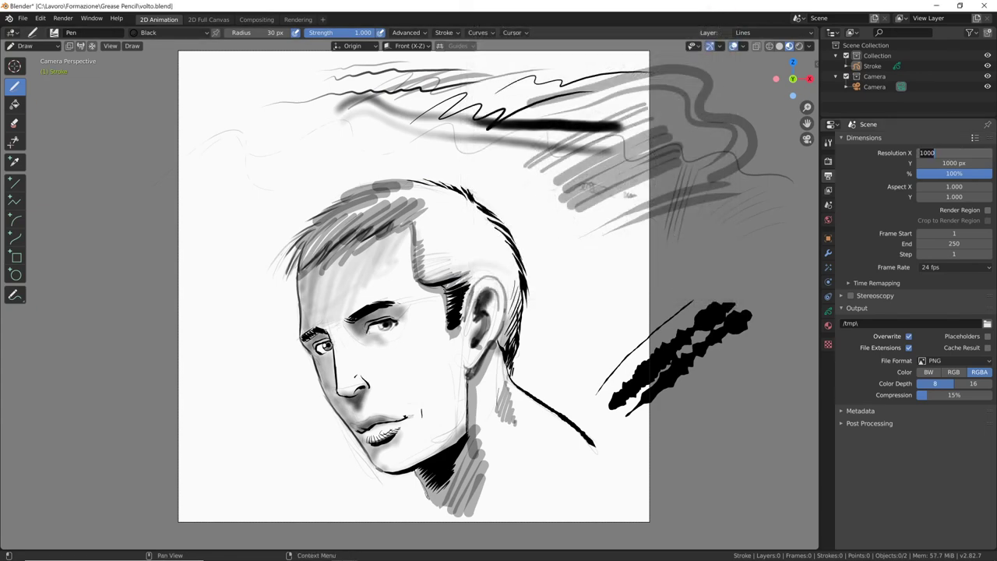
pyautogui.write('2000')
pyautogui.press('Return')
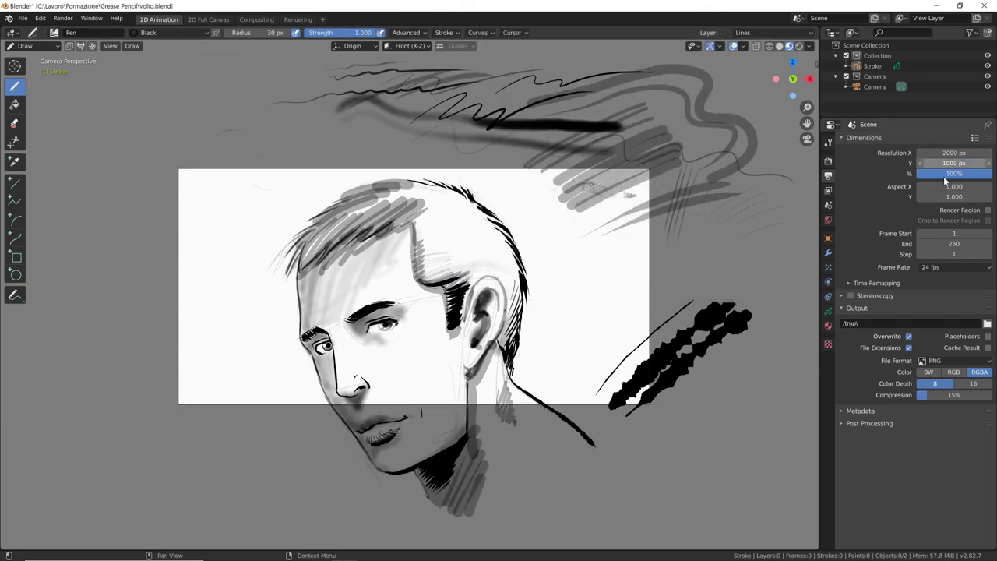
pyautogui.click(954, 163)
pyautogui.write('00')
pyautogui.press('Return')
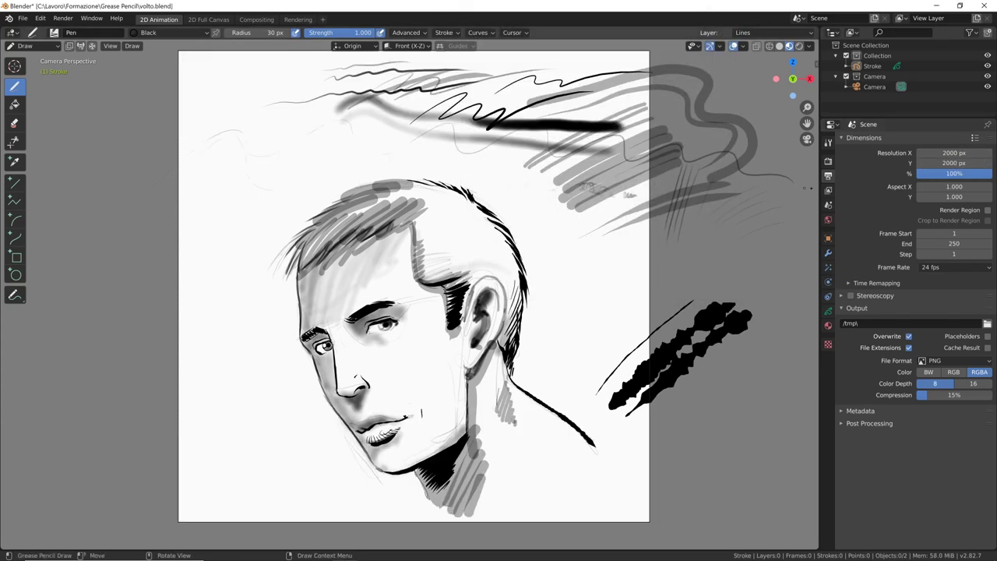
pyautogui.press('F12')
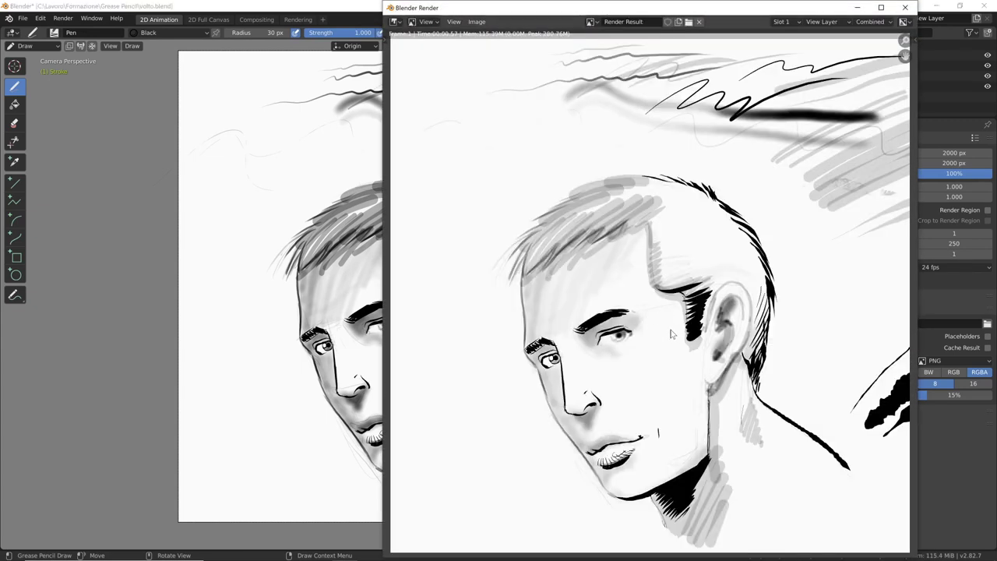
# - Save the new render as volto3.png and close the render result window
pyautogui.click(477, 21)
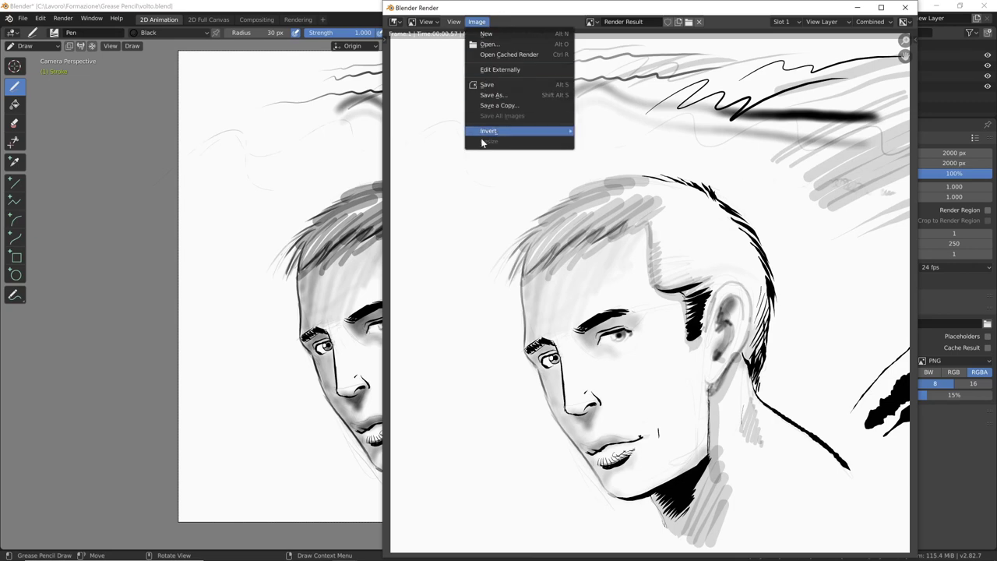
pyautogui.click(498, 97)
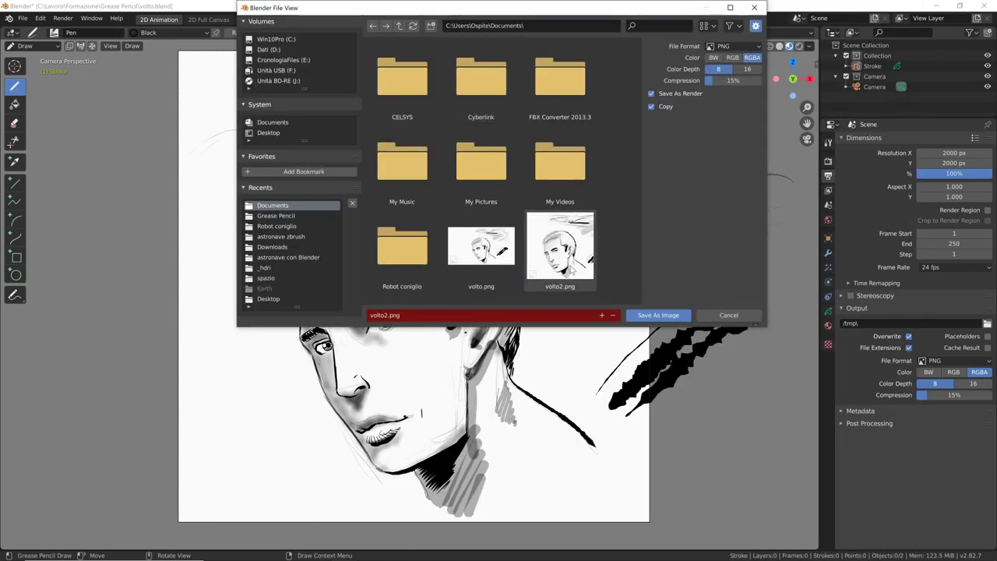
pyautogui.click(560, 247)
pyautogui.click(386, 315)
pyautogui.click(384, 315)
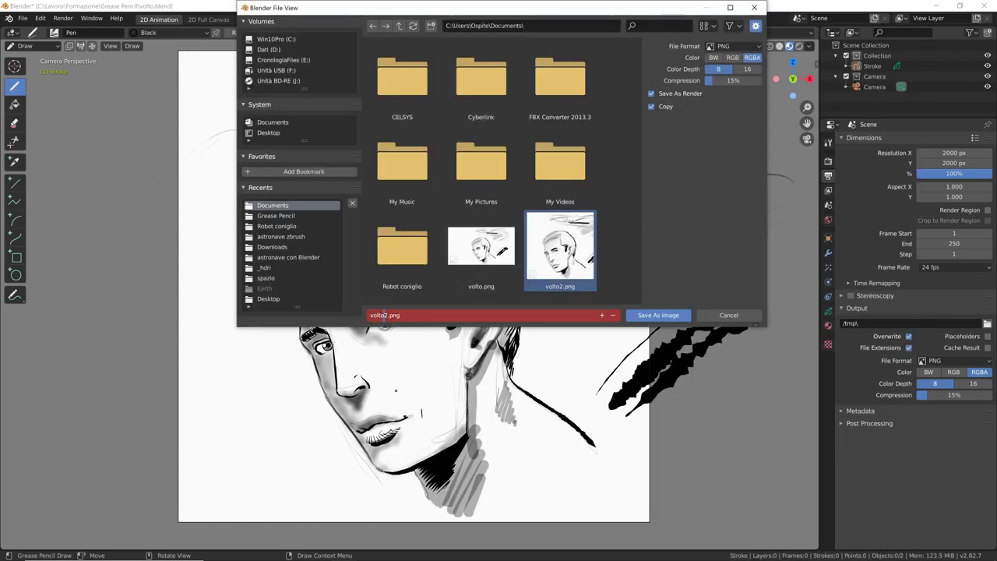
pyautogui.press('BackSpace')
pyautogui.write('3')
pyautogui.press('Return')
pyautogui.click(659, 315)
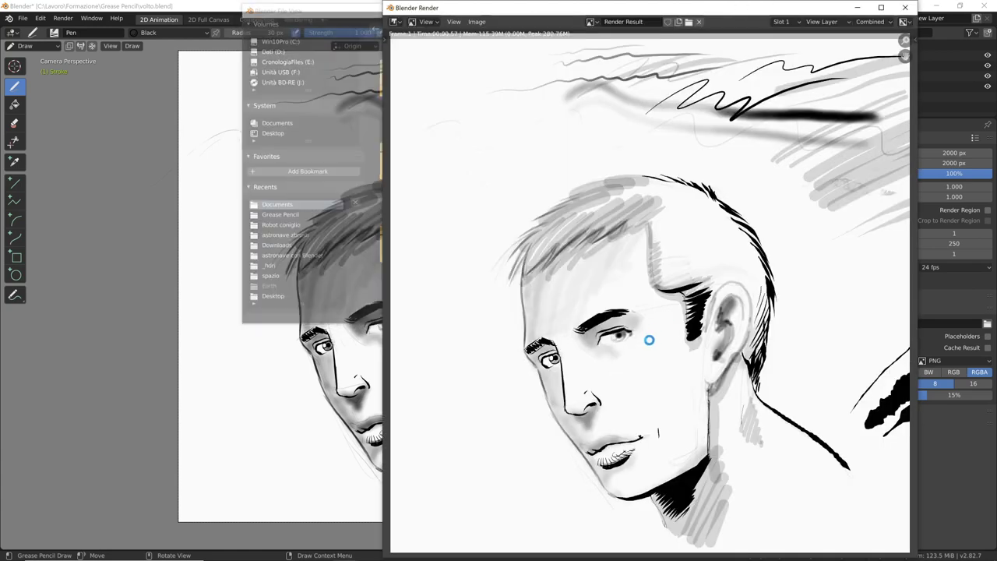
pyautogui.click(904, 7)
# - Launch File Explorer from the Start menu and go into the Documenti folder
pyautogui.press('super')
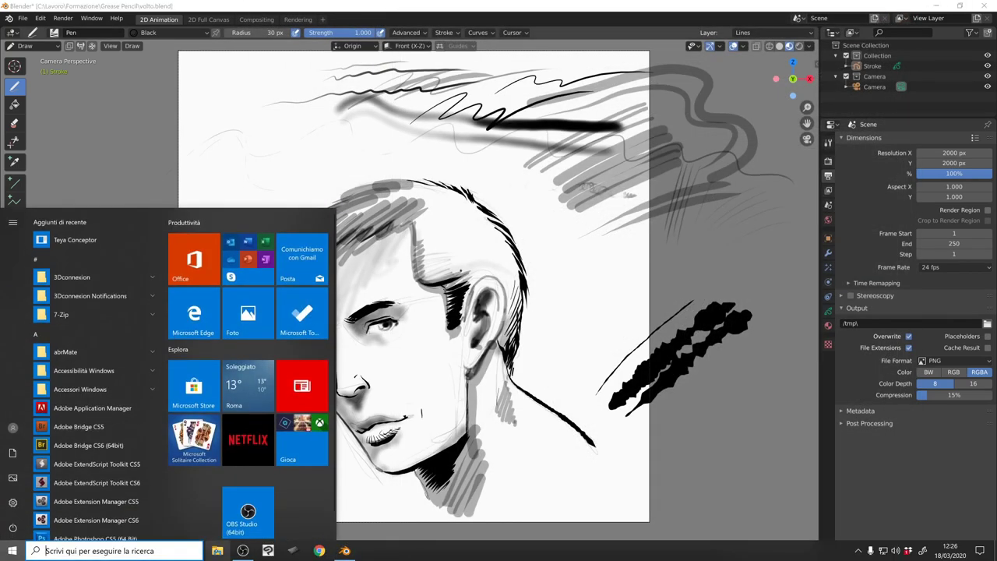
pyautogui.click(217, 551)
pyautogui.moveTo(514, 205)
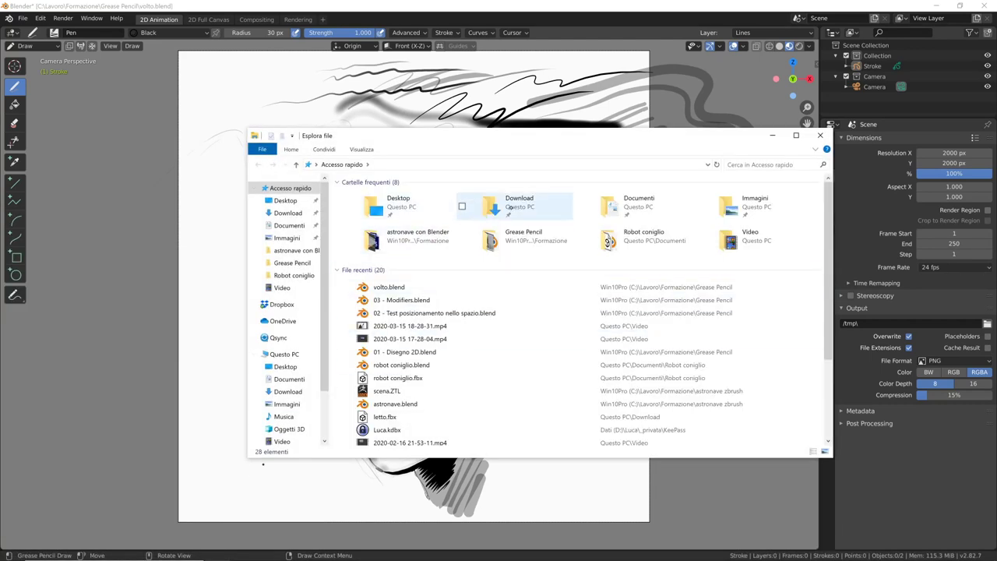
pyautogui.doubleClick(635, 201)
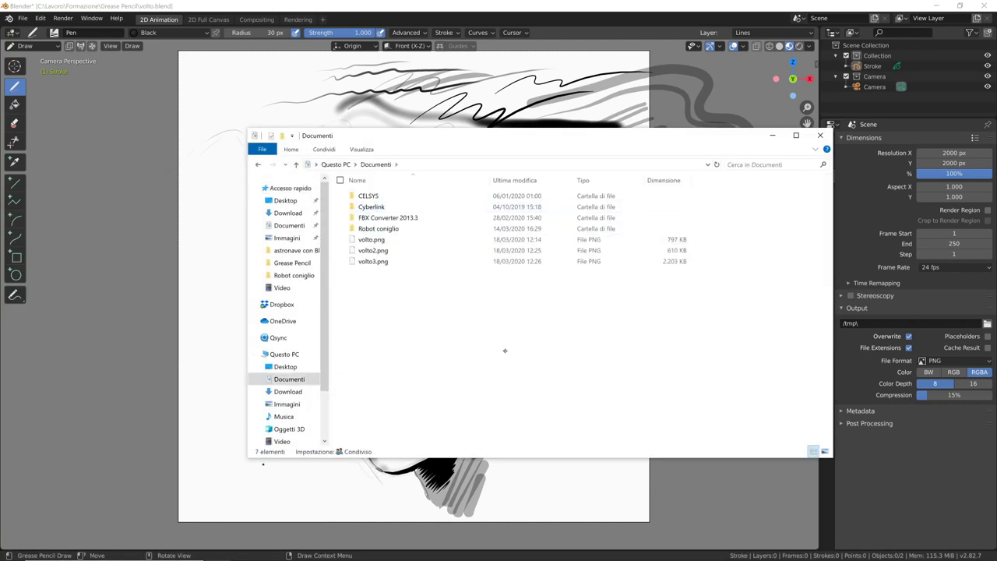
# - Check volto3.png's file size, then open volto2.png in the image viewer
pyautogui.click(374, 251)
pyautogui.click(393, 286)
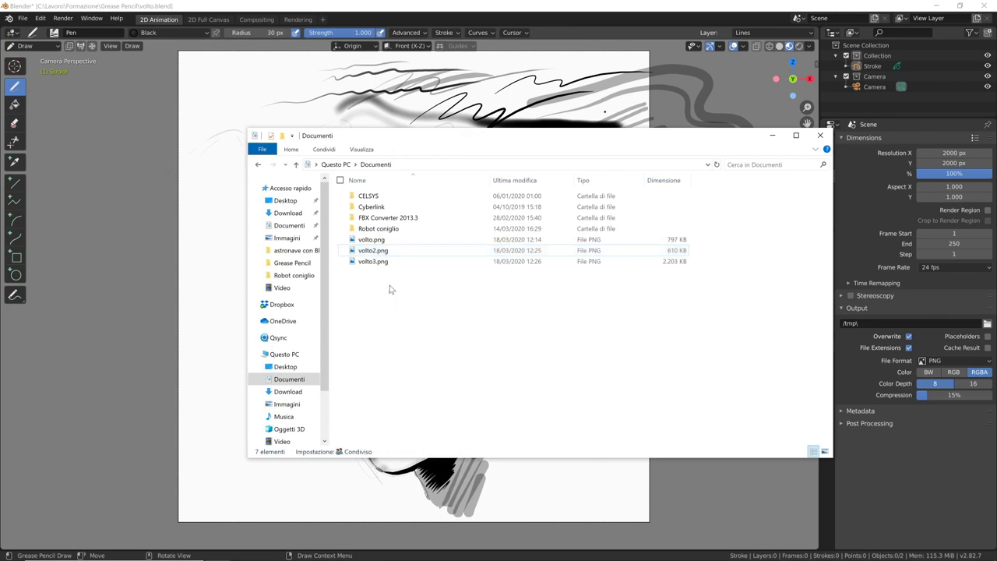
pyautogui.click(374, 251)
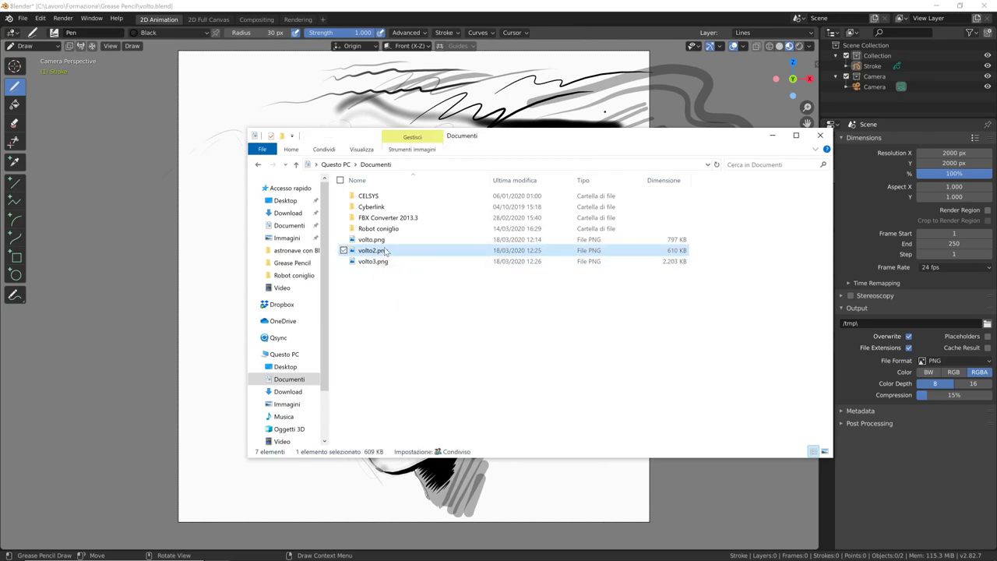
pyautogui.click(382, 261)
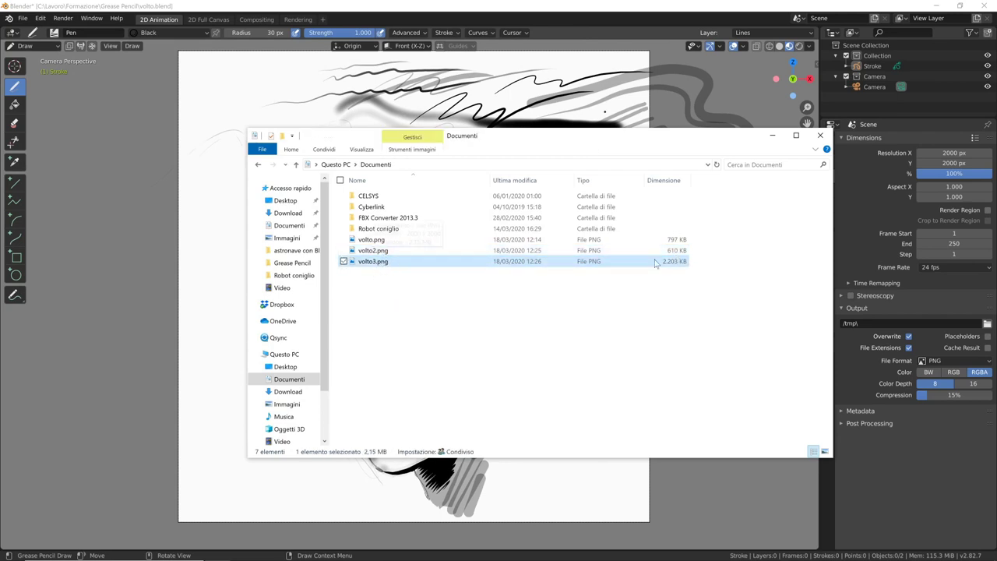
pyautogui.click(543, 251)
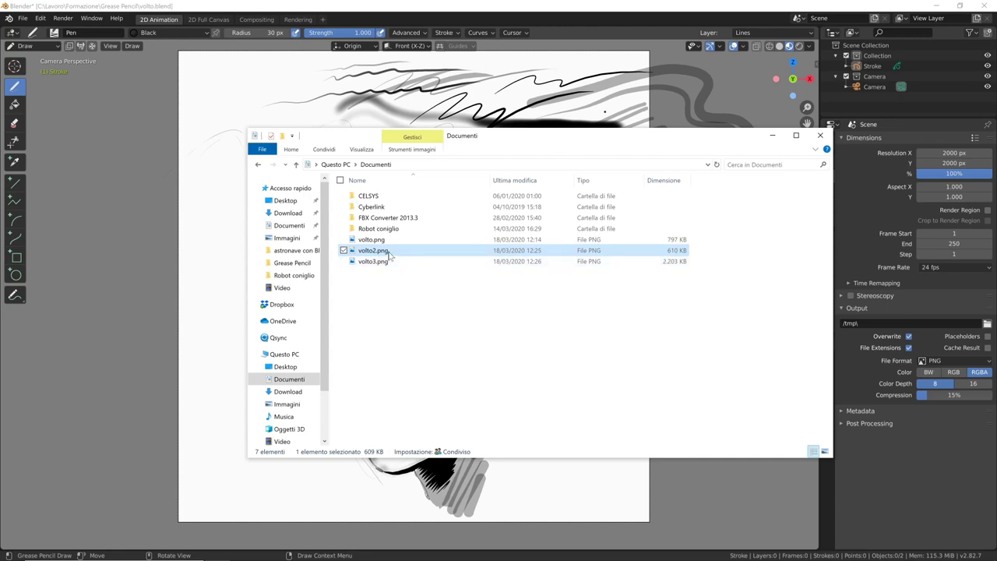
pyautogui.doubleClick(388, 251)
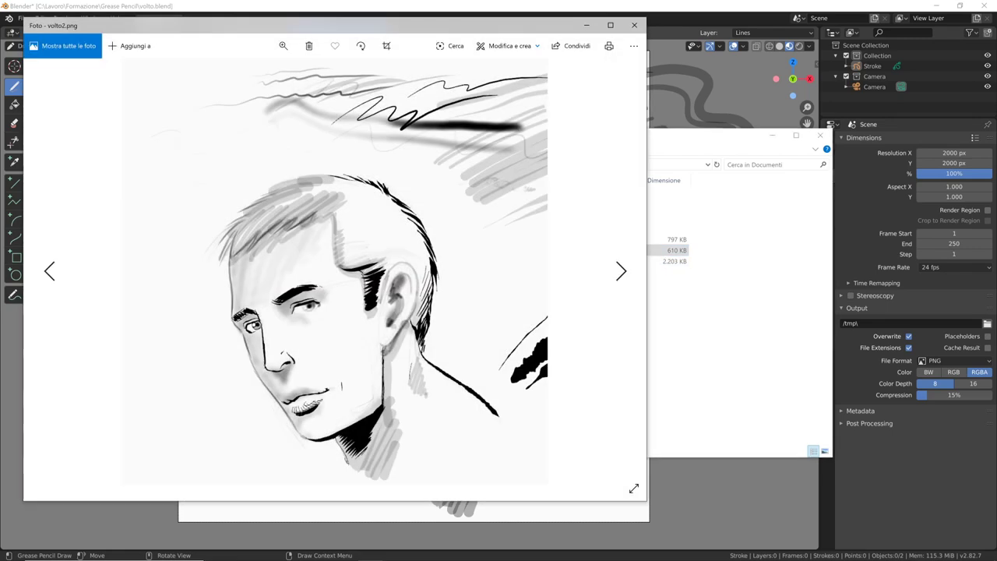
# - Zoom into volto2.png in Photos to inspect the sketch closely
pyautogui.scroll(-1, 335, 273)
pyautogui.scroll(1, 335, 272)
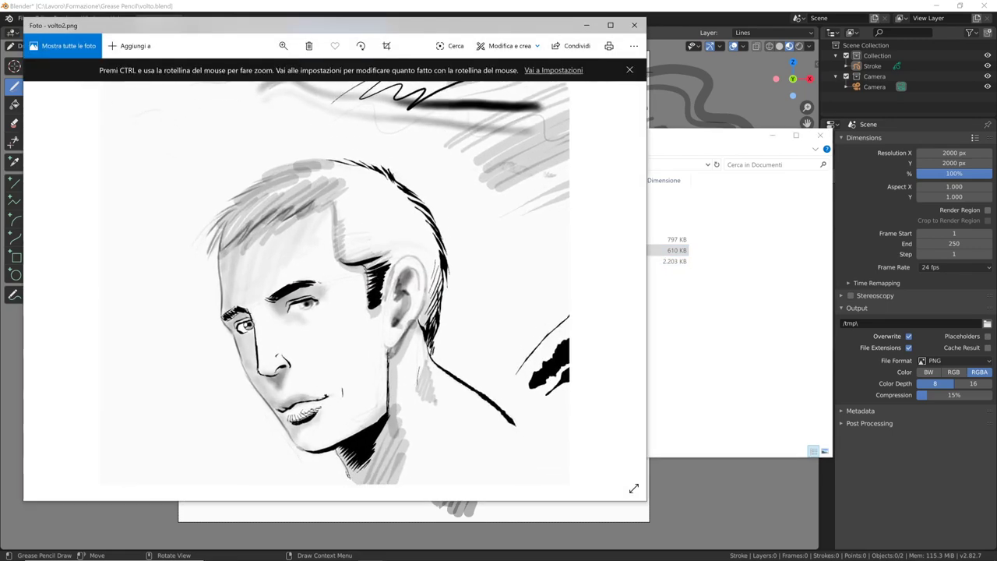
pyautogui.keyDown('ctrl'); pyautogui.scroll(1, 395, 342); pyautogui.keyUp('ctrl')
pyautogui.keyDown('ctrl'); pyautogui.scroll(1, 394, 342); pyautogui.keyUp('ctrl')
pyautogui.keyDown('ctrl'); pyautogui.scroll(1, 395, 343); pyautogui.keyUp('ctrl')
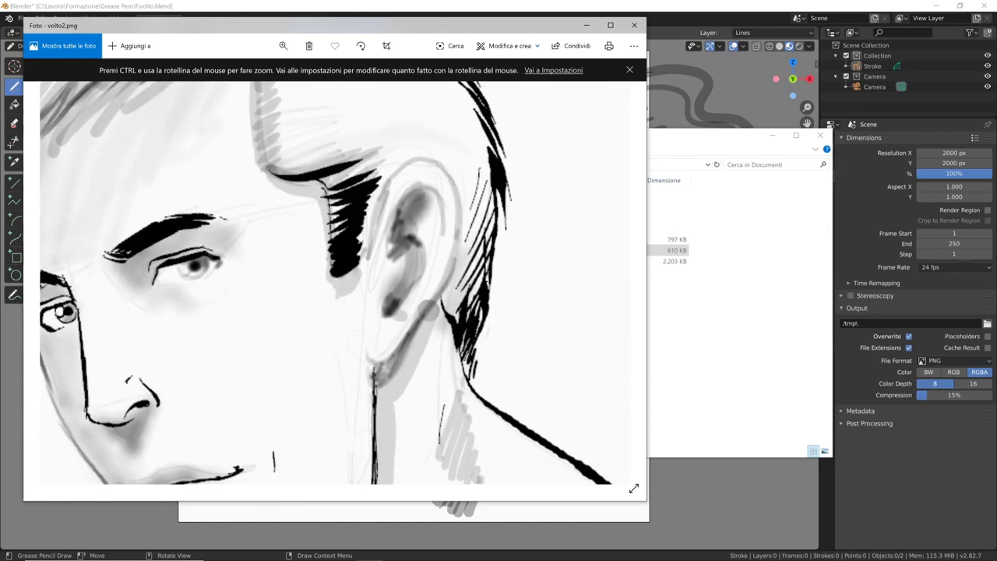
pyautogui.keyDown('ctrl'); pyautogui.scroll(-1, 335, 280); pyautogui.keyUp('ctrl')
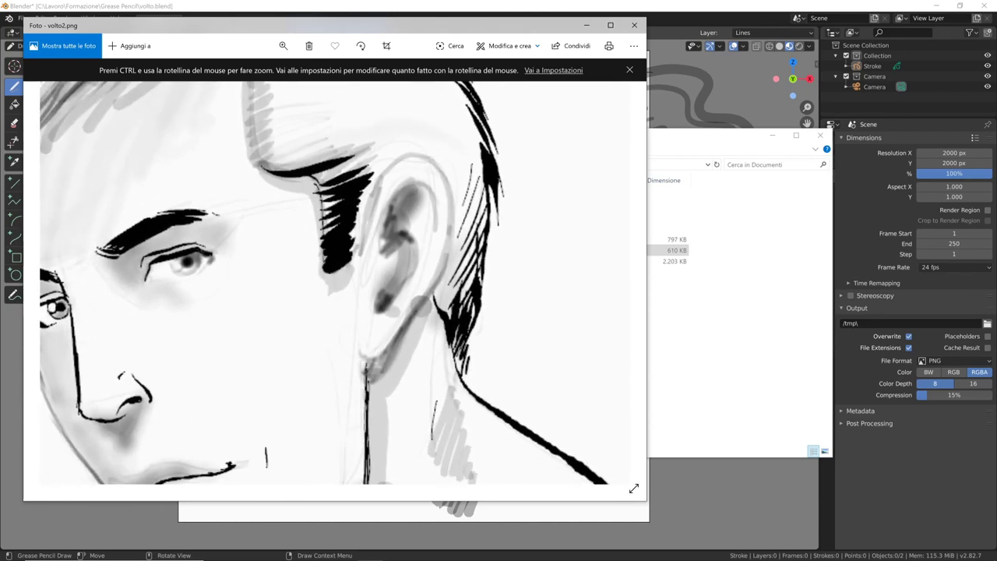
# - Open volto3.png from the file list and zoom into it
pyautogui.click(702, 311)
pyautogui.doubleClick(391, 261)
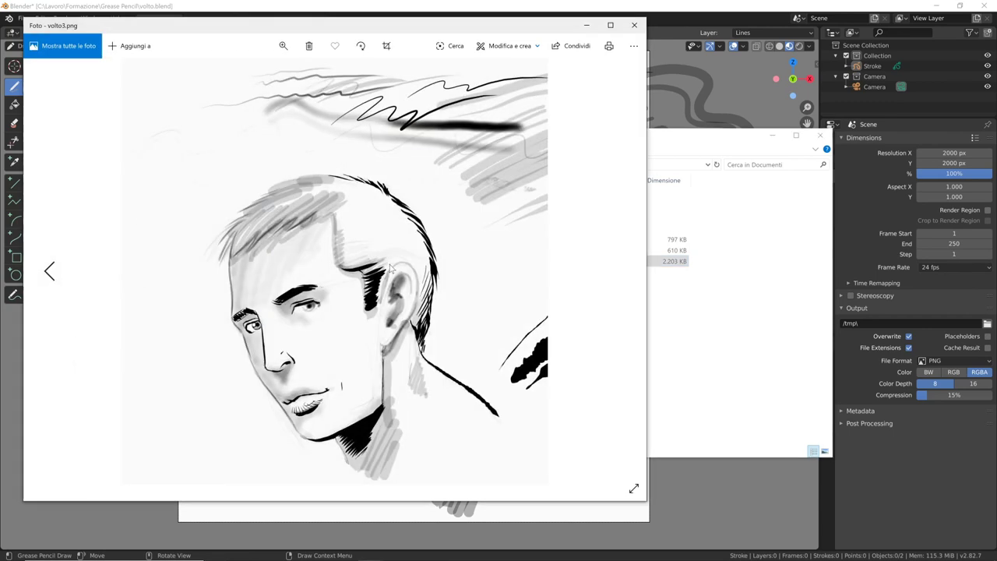
pyautogui.keyDown('ctrl'); pyautogui.scroll(1, 382, 266); pyautogui.keyUp('ctrl')
pyautogui.keyDown('ctrl'); pyautogui.scroll(1, 374, 266); pyautogui.keyUp('ctrl')
pyautogui.keyDown('ctrl'); pyautogui.scroll(1, 365, 266); pyautogui.keyUp('ctrl')
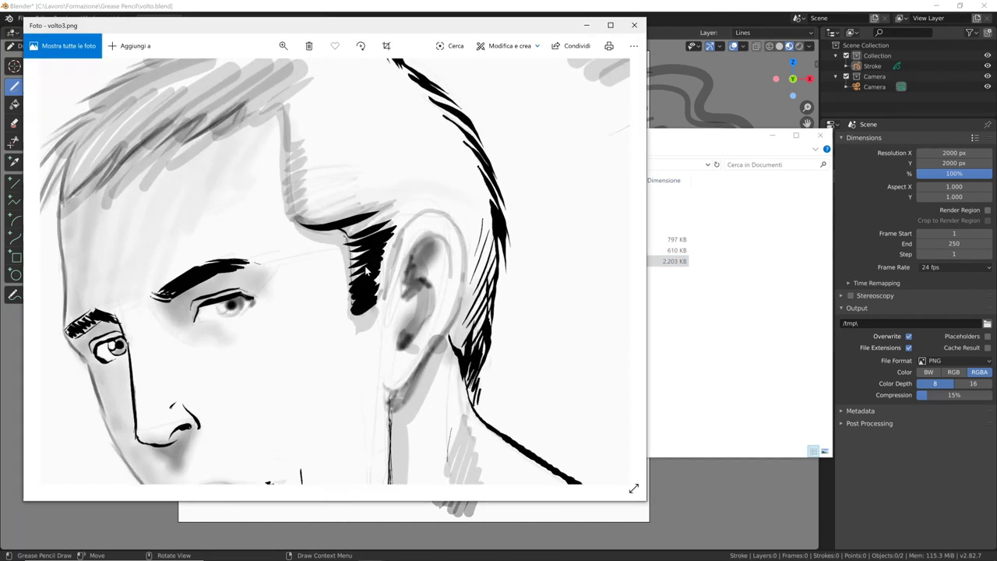
pyautogui.keyDown('ctrl'); pyautogui.scroll(2, 365, 266); pyautogui.keyUp('ctrl')
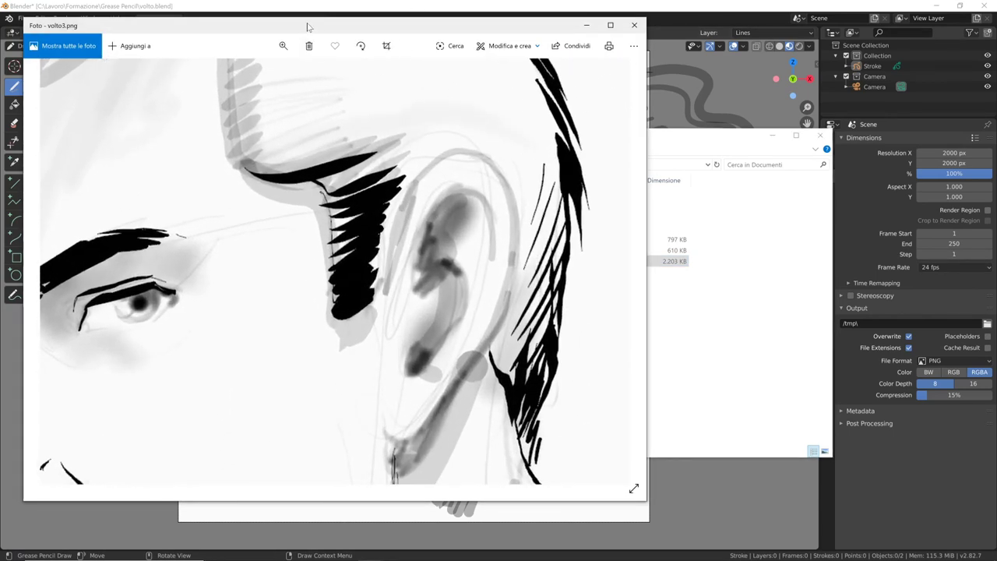
# - Arrange the volto2.png and volto3.png windows side by side to compare, then close volto2.png
pyautogui.moveTo(308, 27); pyautogui.dragTo(592, 45)
pyautogui.click(339, 27)
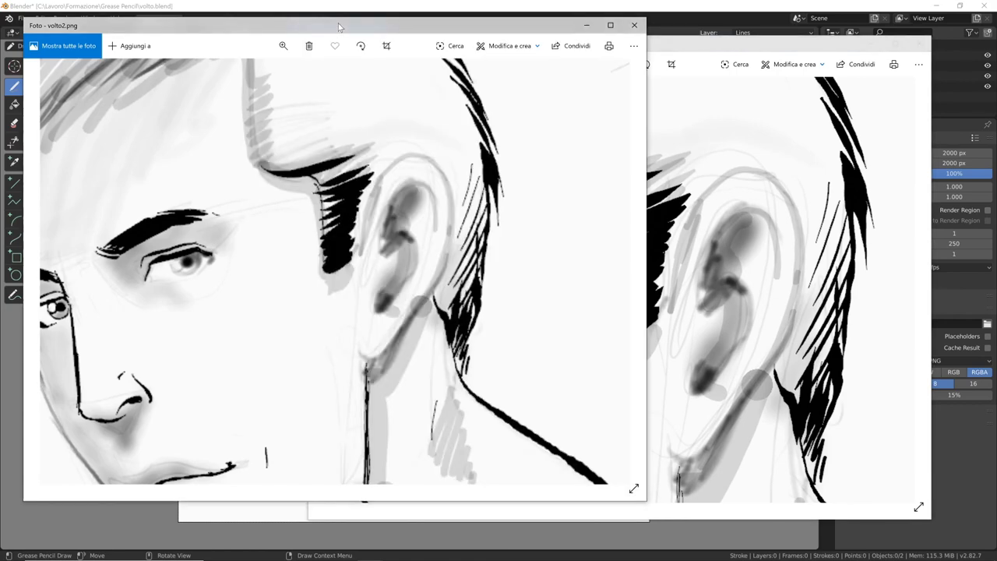
pyautogui.moveTo(727, 40); pyautogui.dragTo(665, 24)
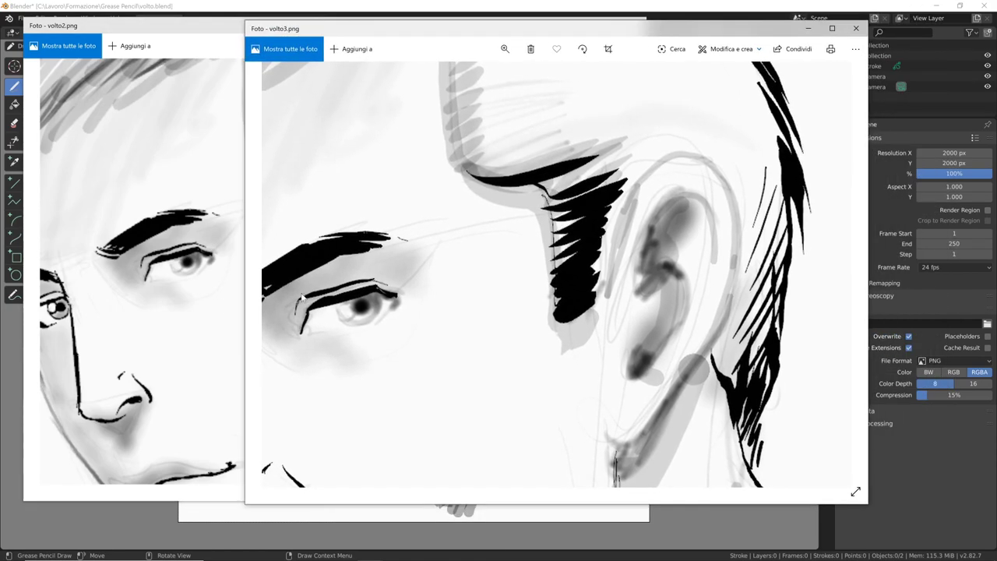
pyautogui.moveTo(630, 30)
pyautogui.mouseDown()
pyautogui.moveTo(689, 43)
pyautogui.moveTo(729, 35)
pyautogui.mouseUp()
pyautogui.click(541, 29)
pyautogui.click(310, 29)
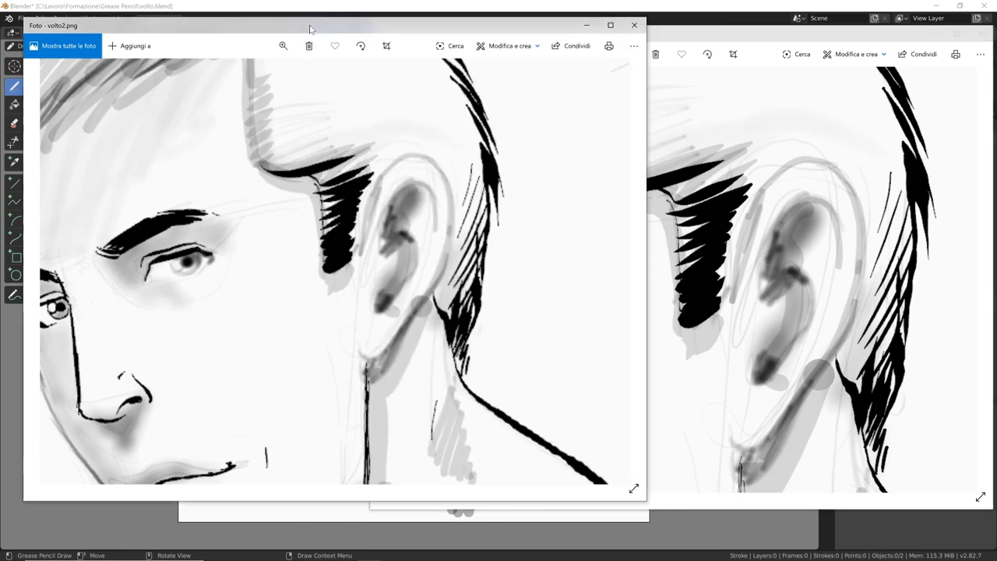
pyautogui.click(631, 26)
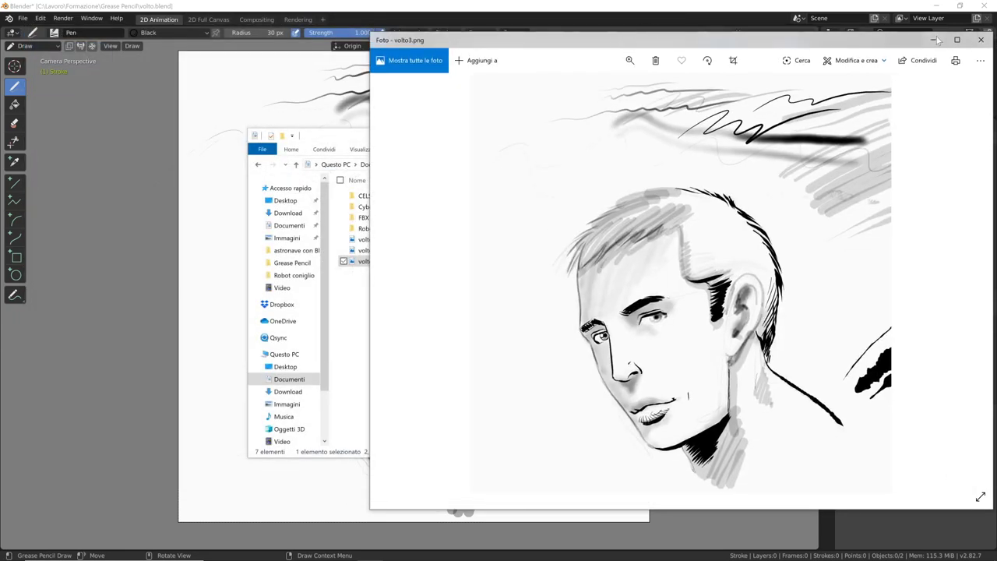
# - Close the Photos viewer, return to Blender and render the face drawing
pyautogui.click(981, 39)
pyautogui.click(911, 41)
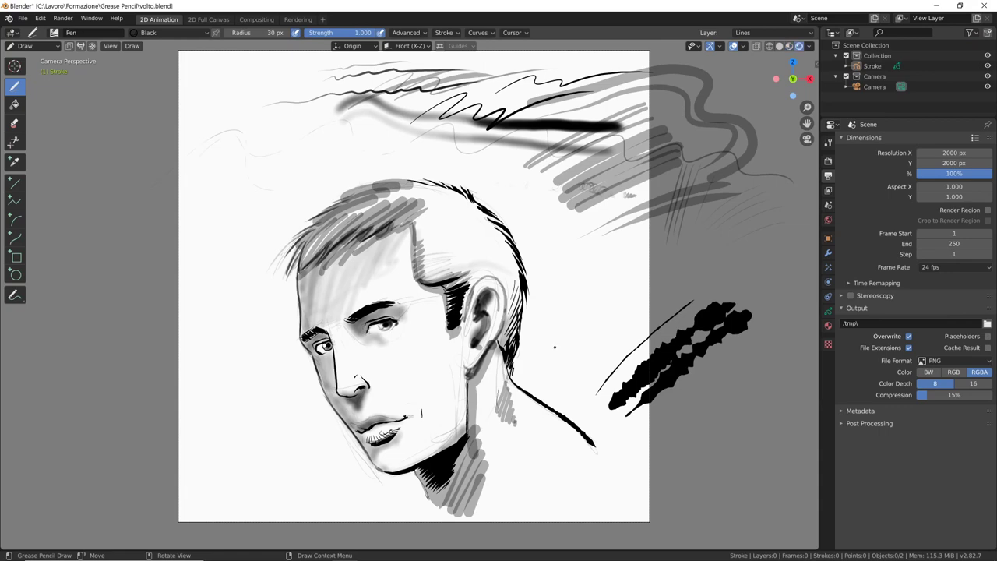
pyautogui.press('F12')
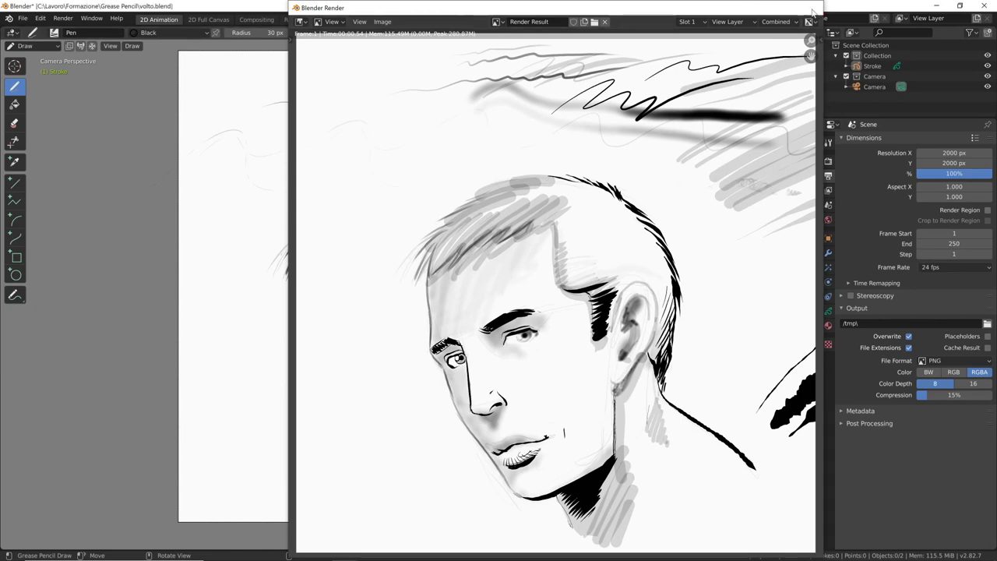
# - Set the Color Management Display Device to None and re-render the drawing
pyautogui.click(812, 10)
pyautogui.click(828, 161)
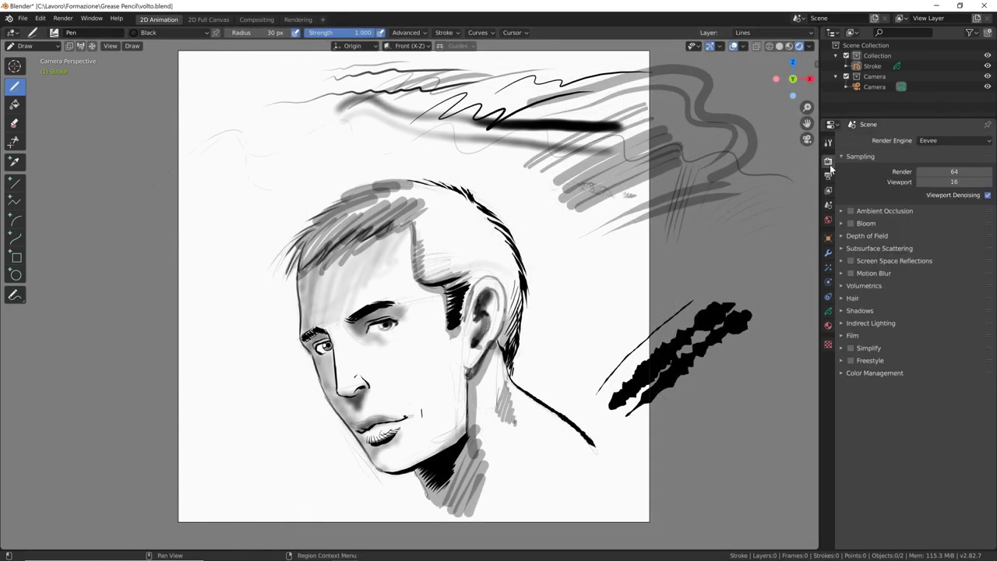
pyautogui.click(852, 375)
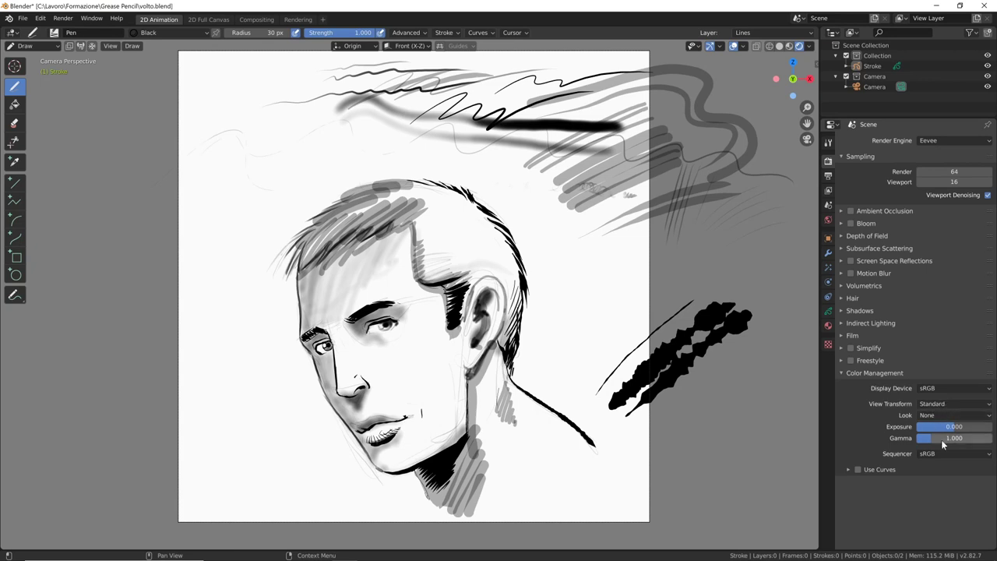
pyautogui.click(952, 388)
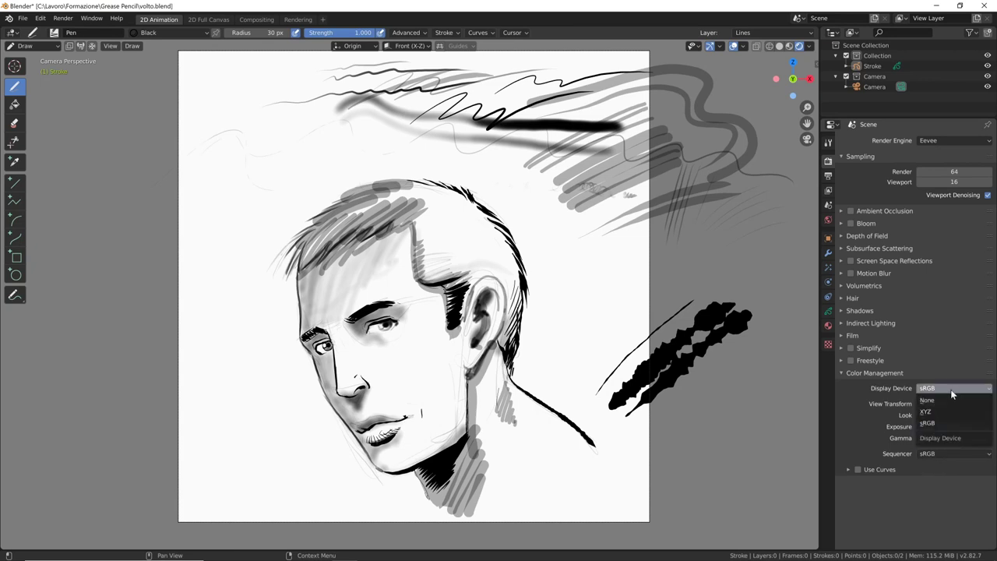
pyautogui.click(944, 399)
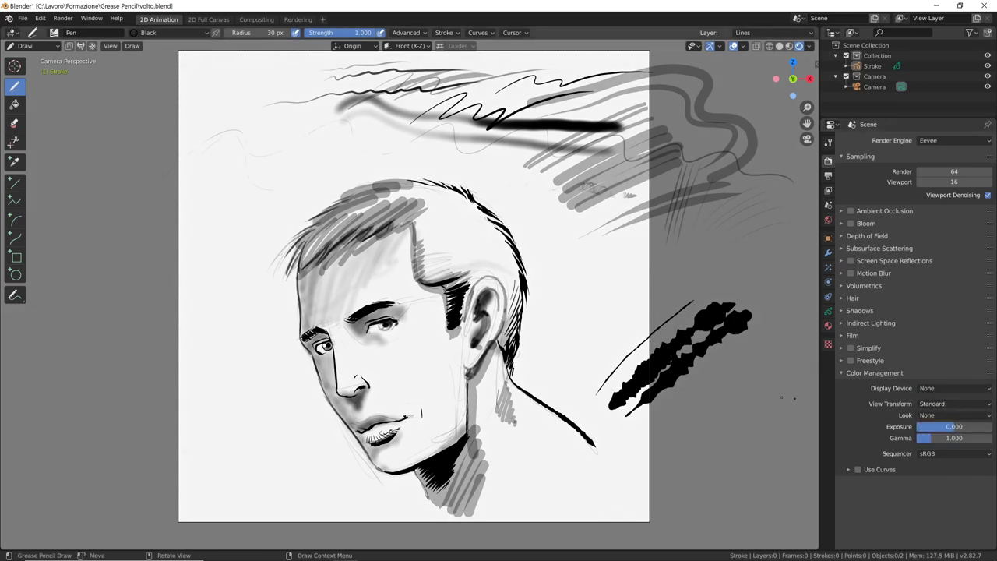
pyautogui.press('F12')
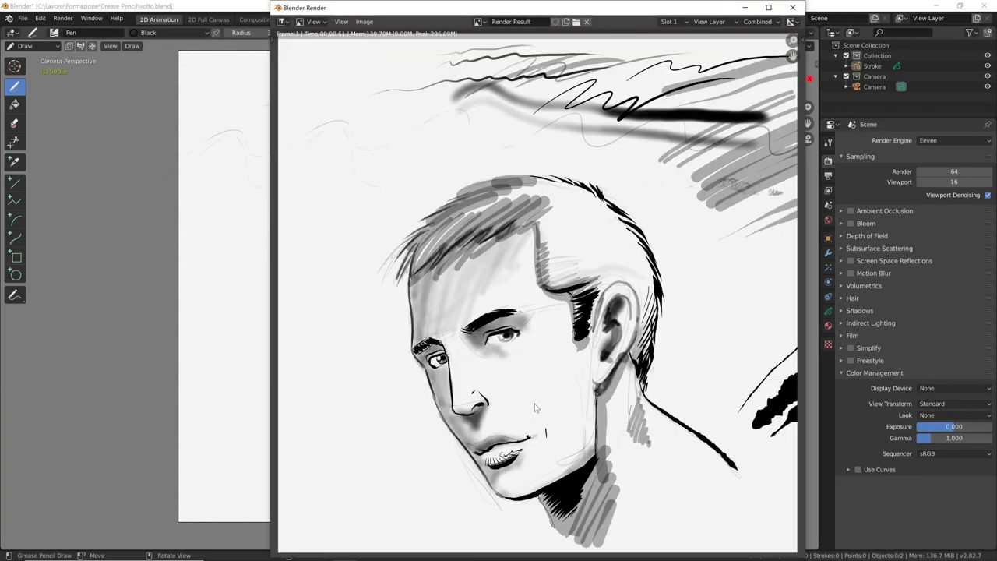
# - Try the sRGB display device, then settle back on None
pyautogui.click(793, 7)
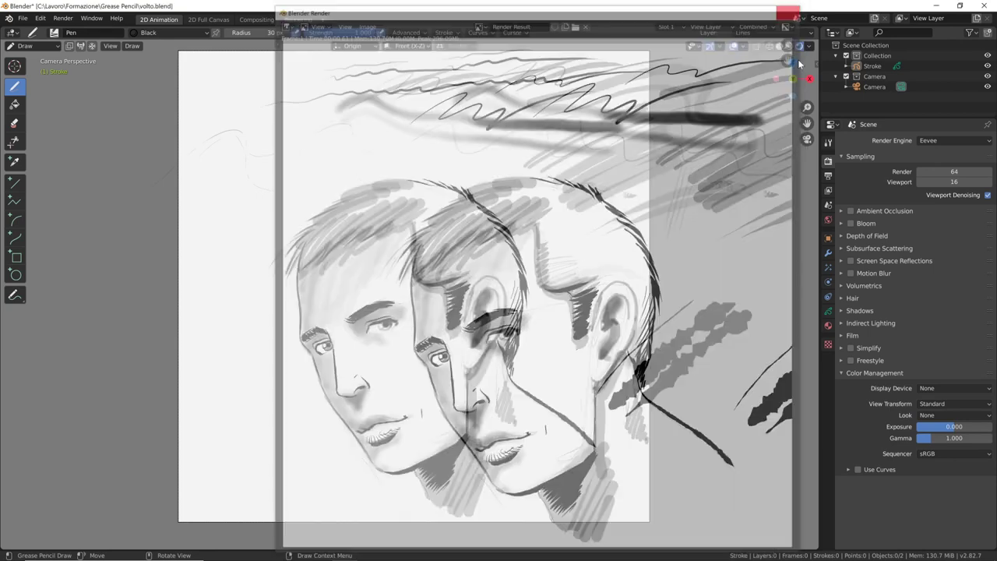
pyautogui.click(932, 388)
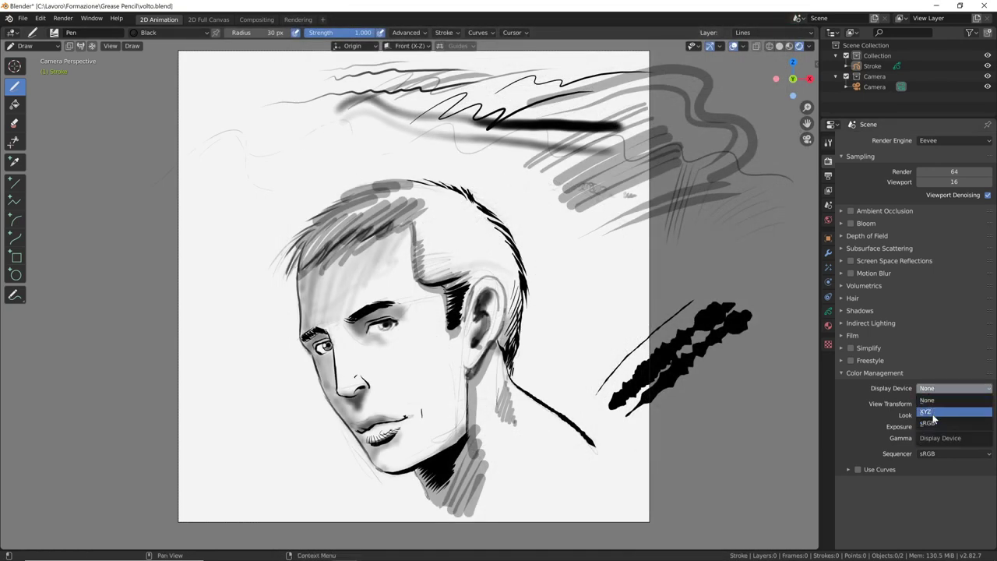
pyautogui.click(926, 427)
pyautogui.click(935, 388)
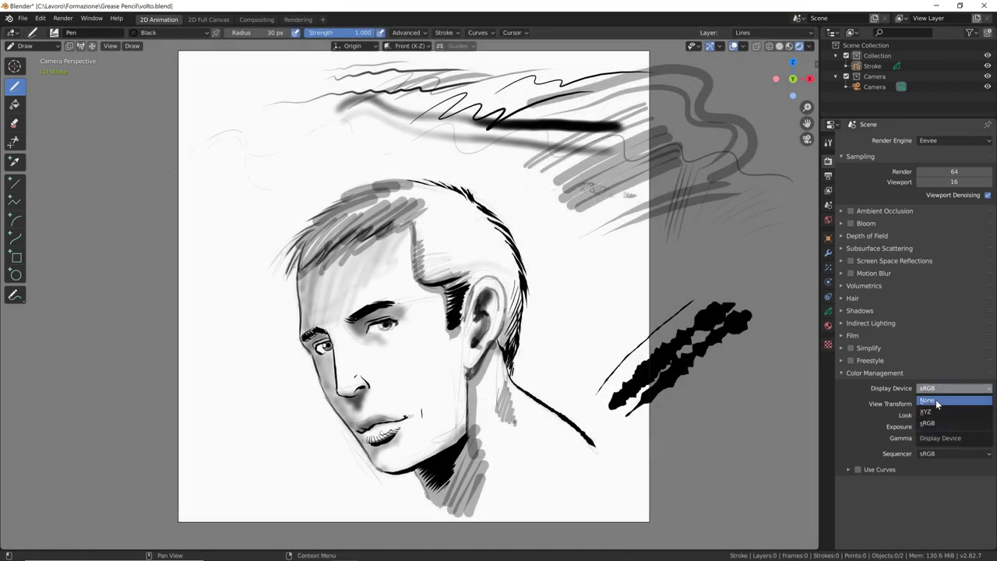
pyautogui.click(938, 405)
# - Render the drawing again and move the render window aside
pyautogui.press('F12')
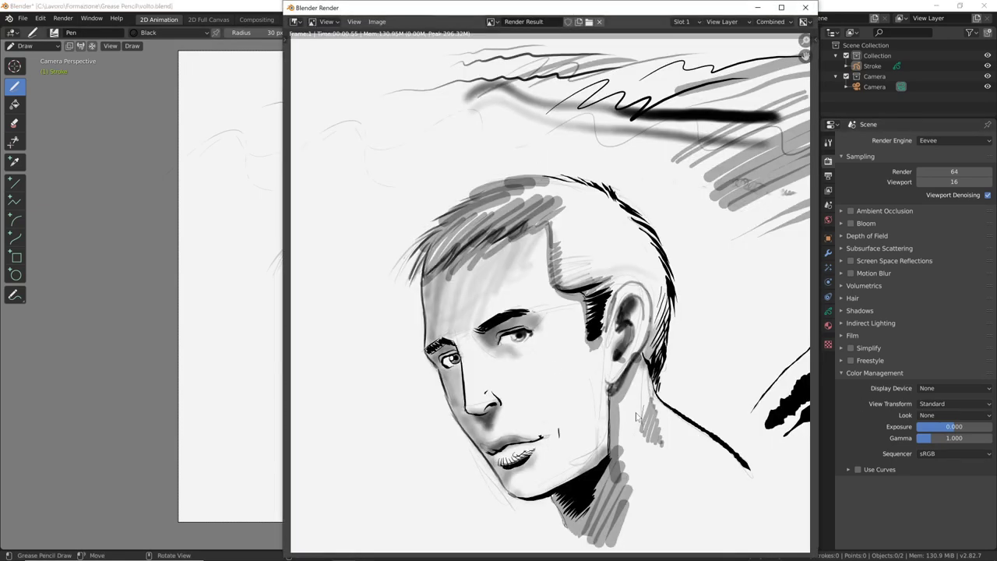
pyautogui.moveTo(706, 11); pyautogui.dragTo(607, 47)
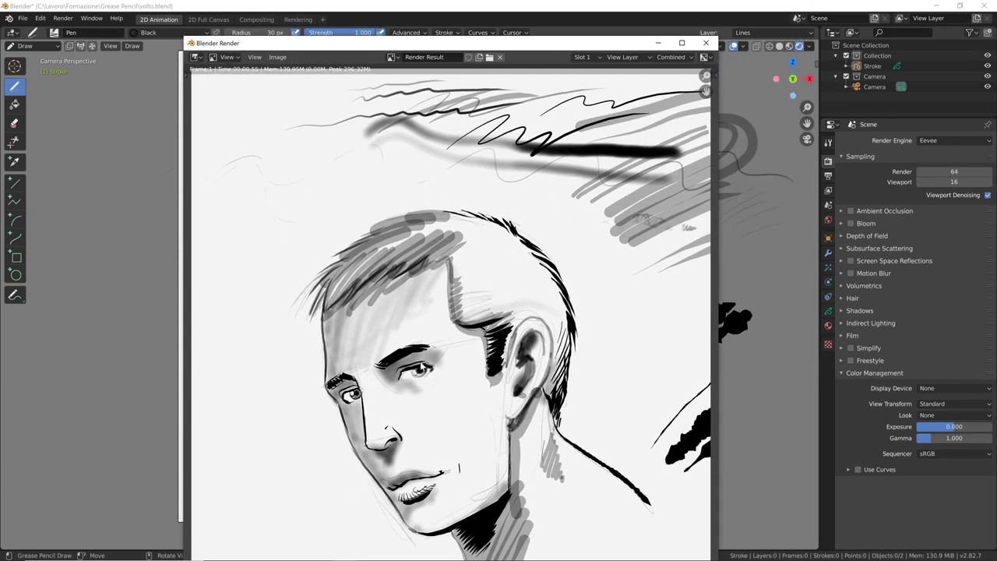
pyautogui.moveTo(545, 48)
pyautogui.mouseDown()
pyautogui.moveTo(757, 38)
pyautogui.moveTo(530, 69)
pyautogui.mouseUp()
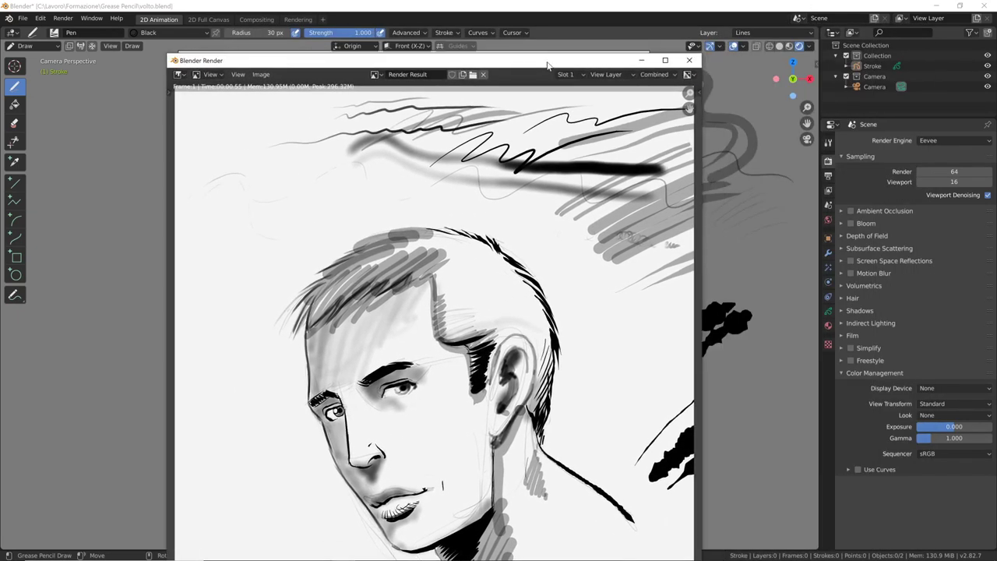
# - Save the render as the JPEG file volto4.jpg and close the render window
pyautogui.click(262, 74)
pyautogui.click(274, 157)
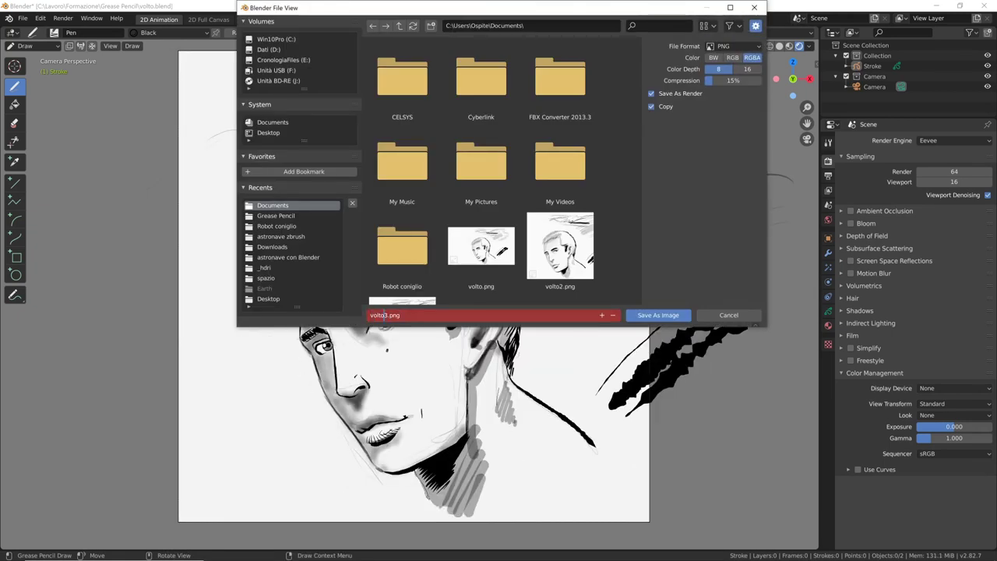
pyautogui.press('BackSpace')
pyautogui.write('4')
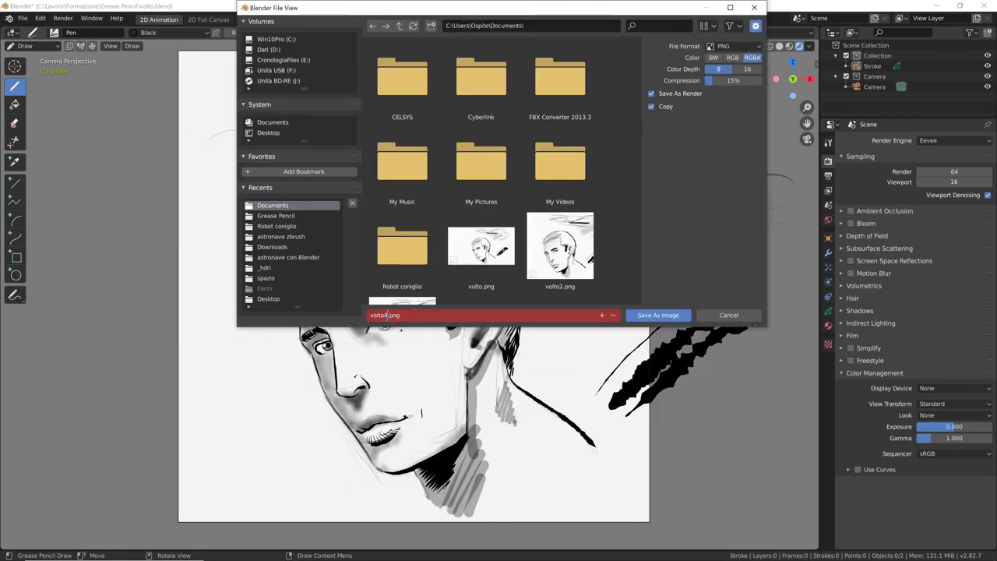
pyautogui.click(759, 49)
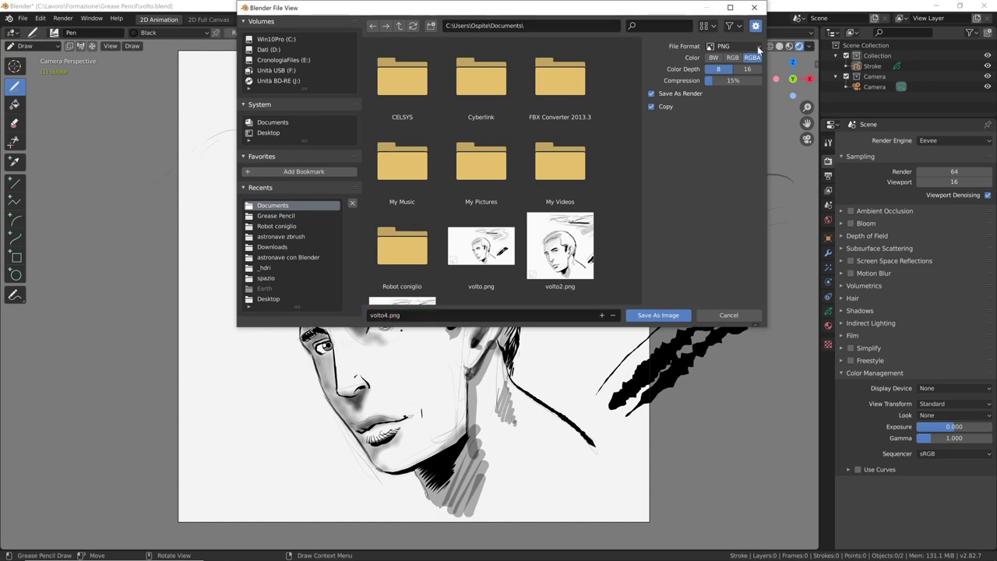
pyautogui.click(760, 49)
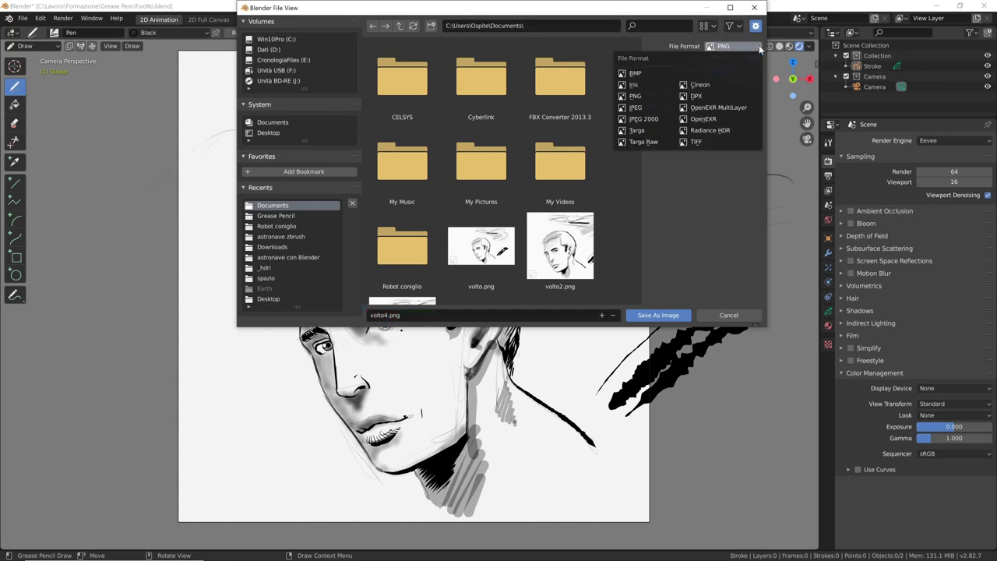
pyautogui.click(657, 108)
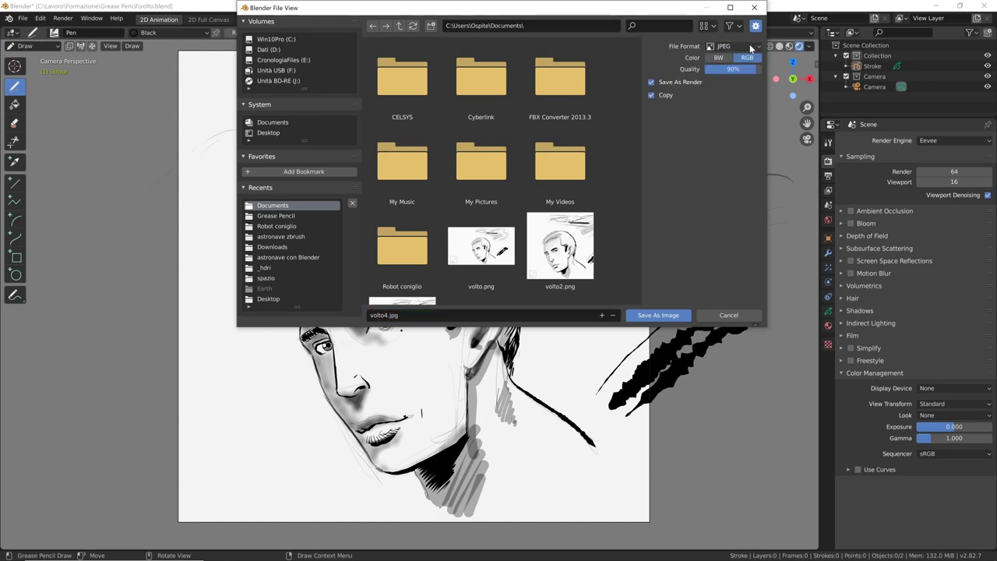
pyautogui.click(659, 315)
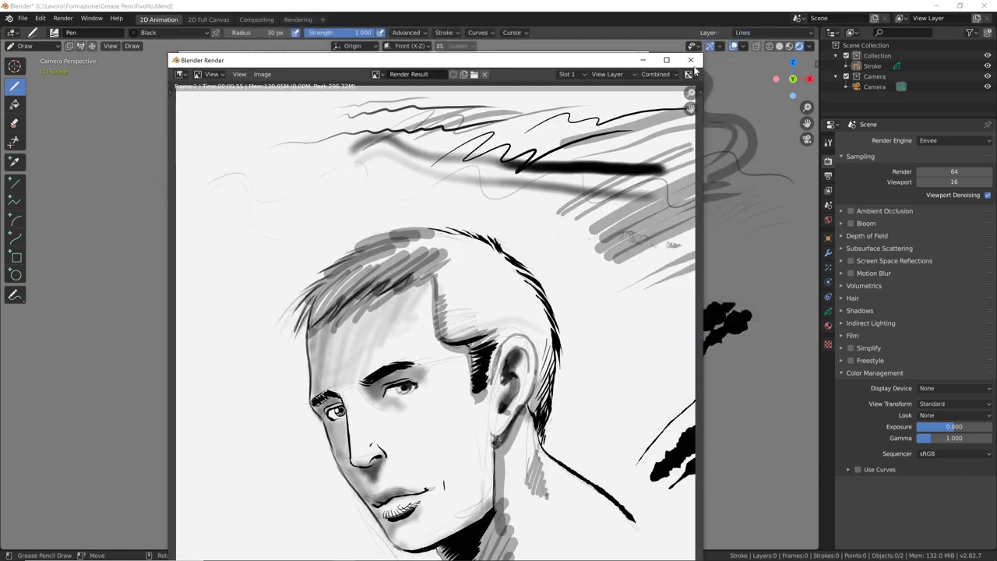
pyautogui.click(692, 60)
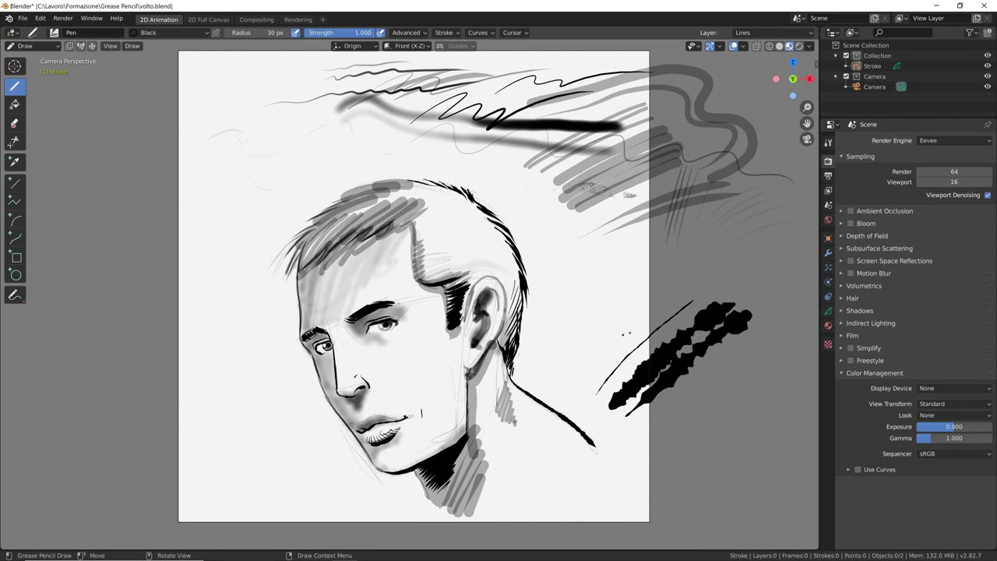
pyautogui.hotkey('alt', 'Tab')
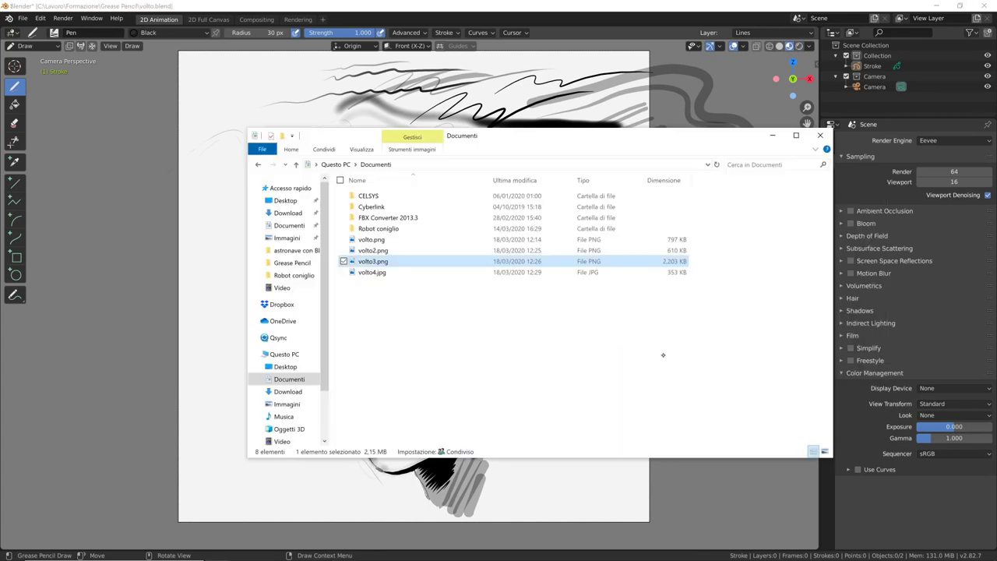
pyautogui.doubleClick(372, 272)
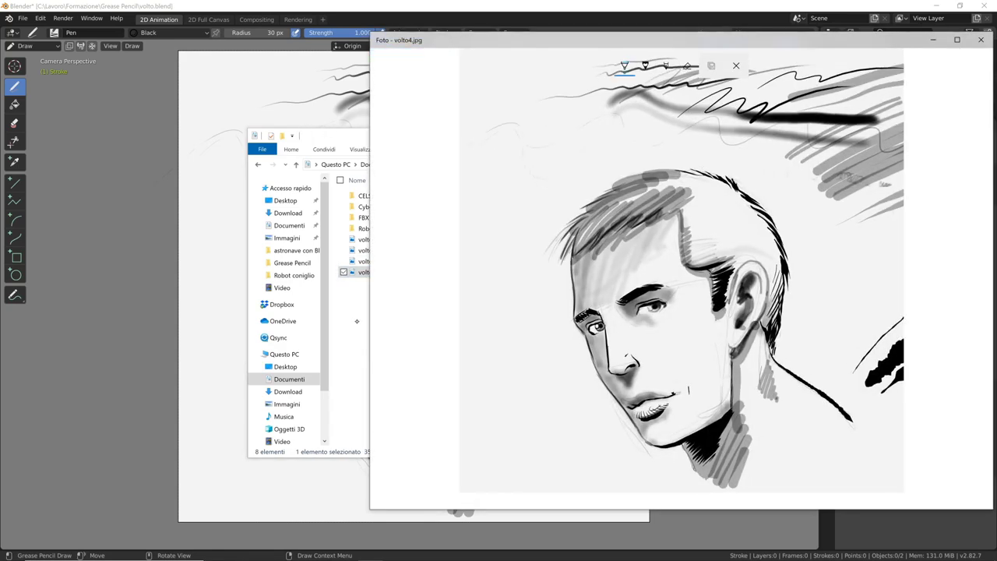
pyautogui.click(357, 321)
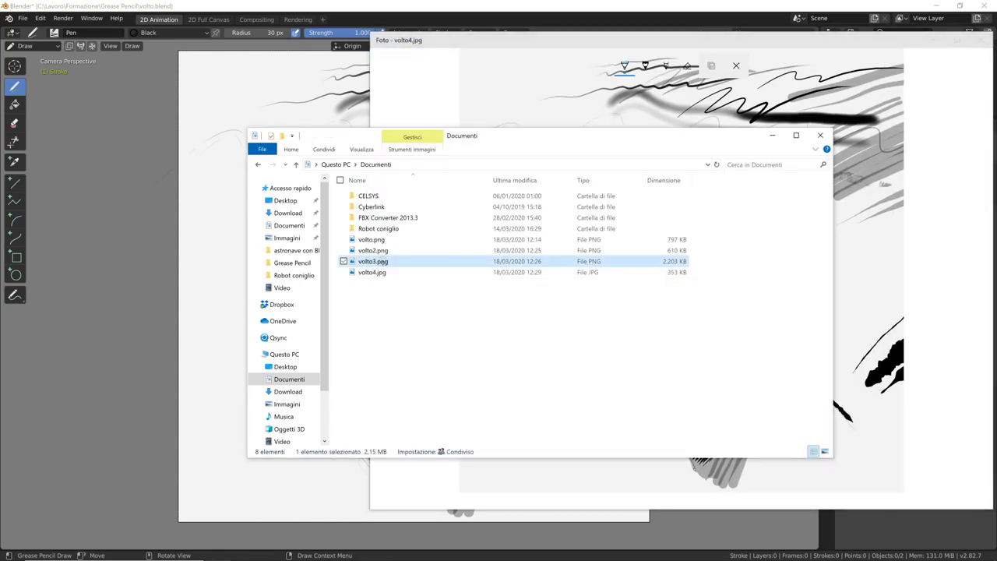
pyautogui.doubleClick(390, 262)
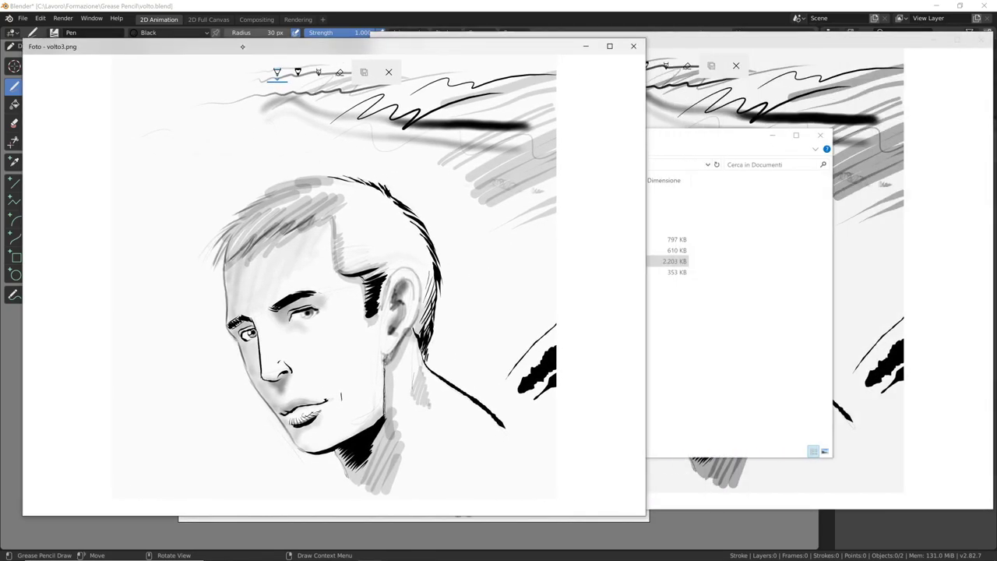
pyautogui.click(763, 43)
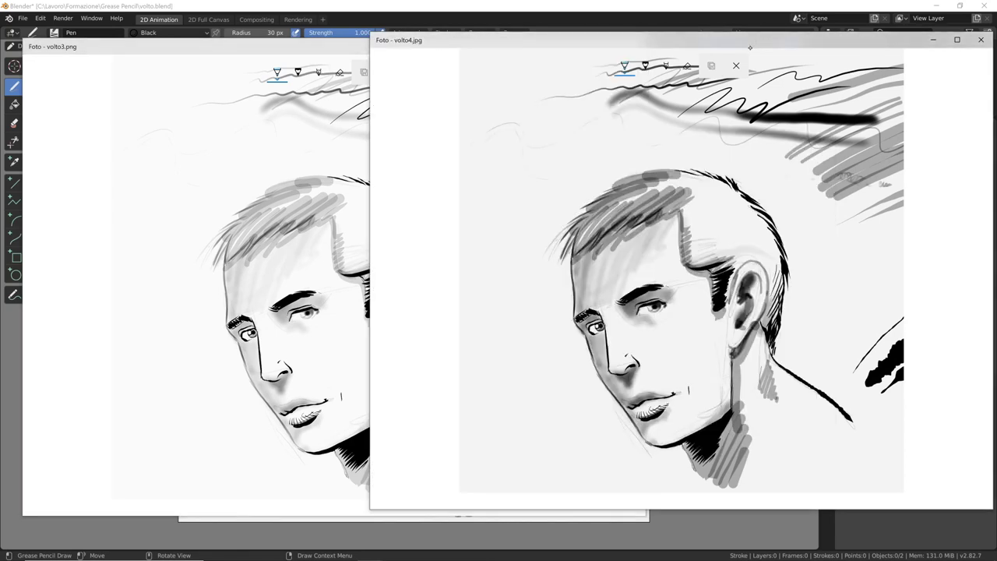
pyautogui.click(368, 370)
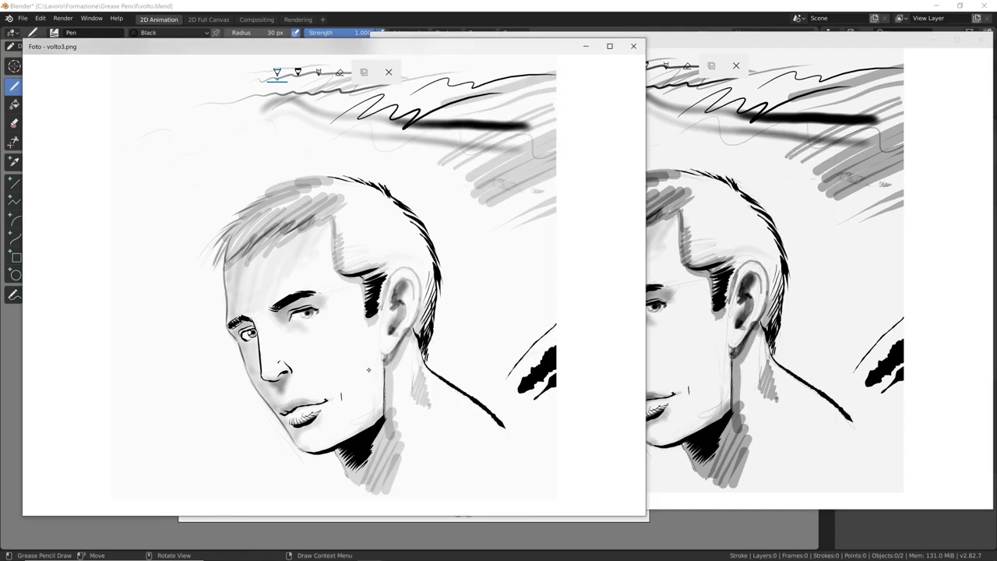
pyautogui.click(647, 326)
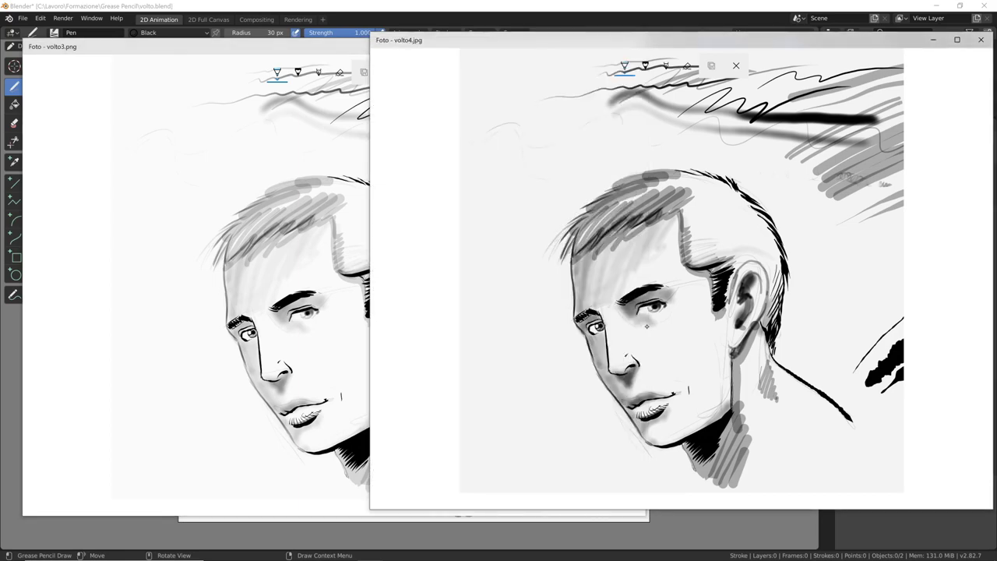
pyautogui.click(981, 39)
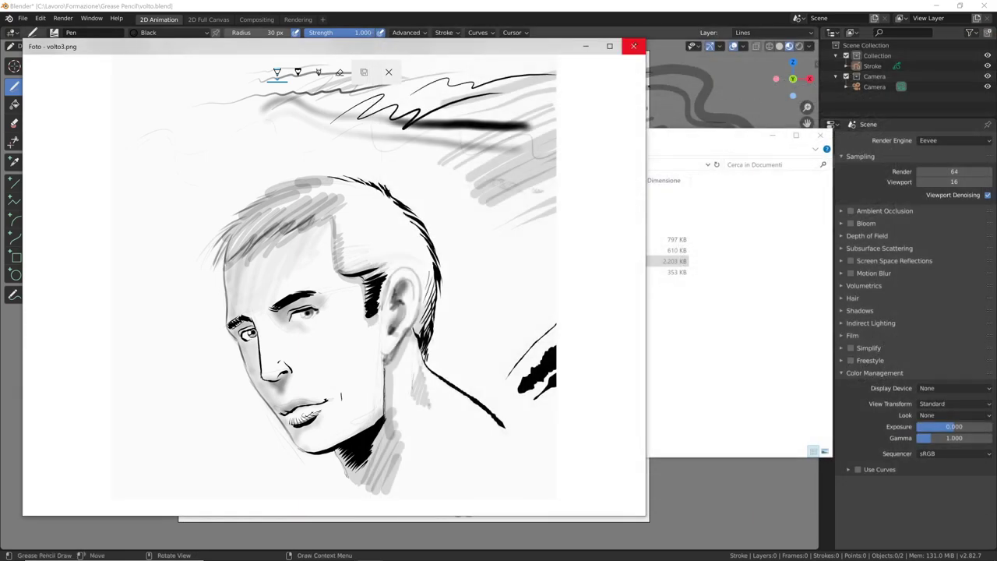
pyautogui.click(634, 46)
pyautogui.click(655, 8)
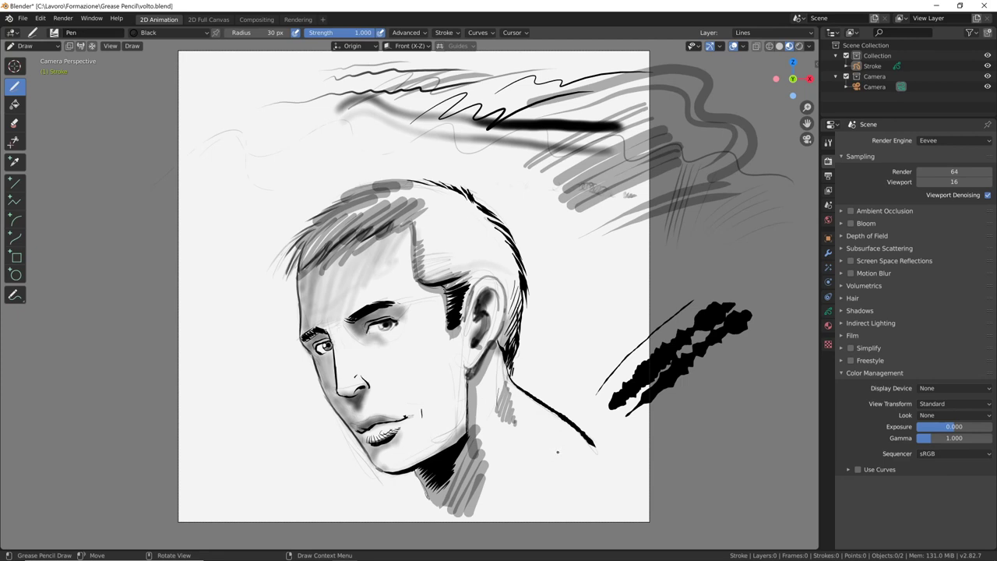
# - Reopen Color Management and keep the Display Device at None
pyautogui.click(844, 373)
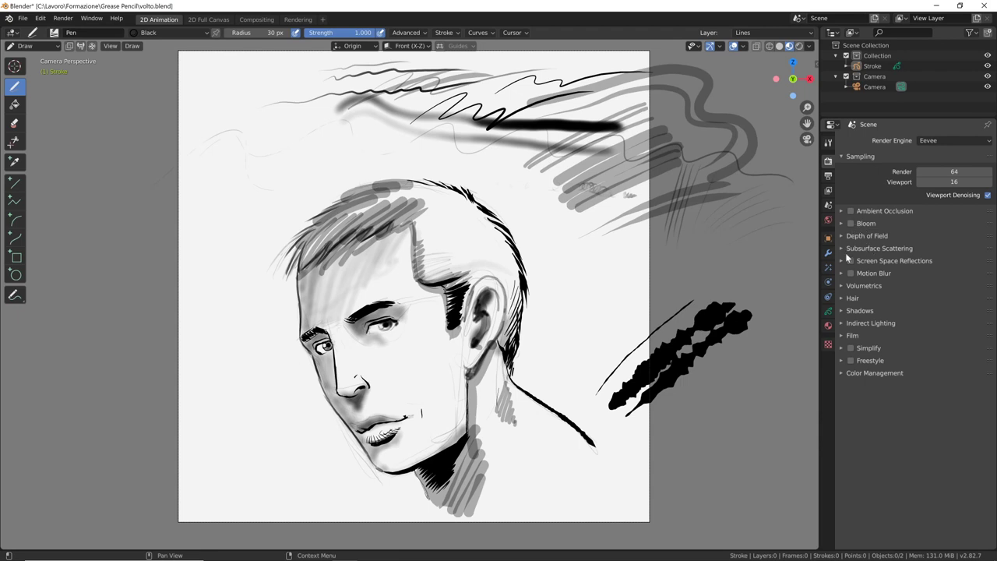
pyautogui.click(843, 373)
pyautogui.click(957, 388)
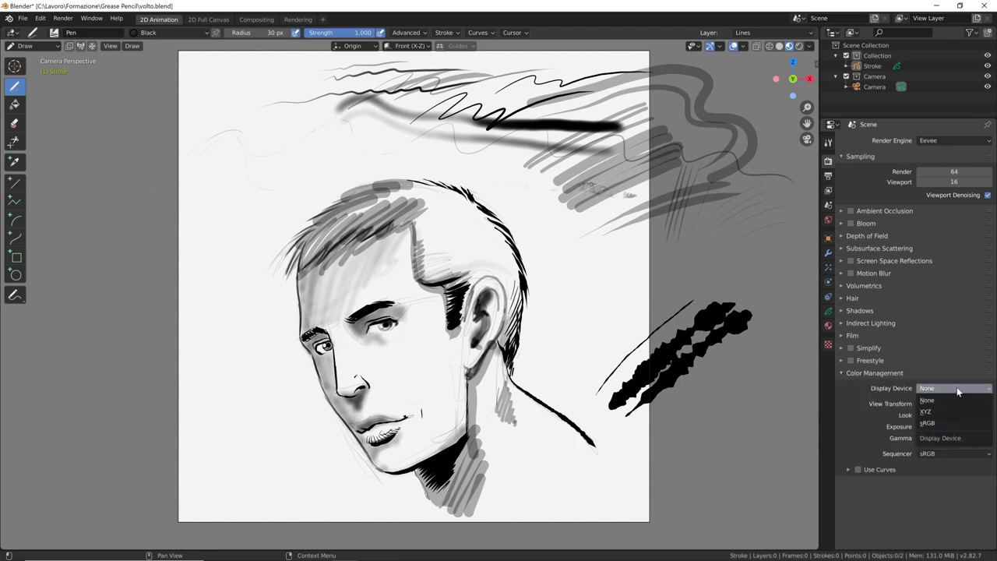
pyautogui.click(934, 390)
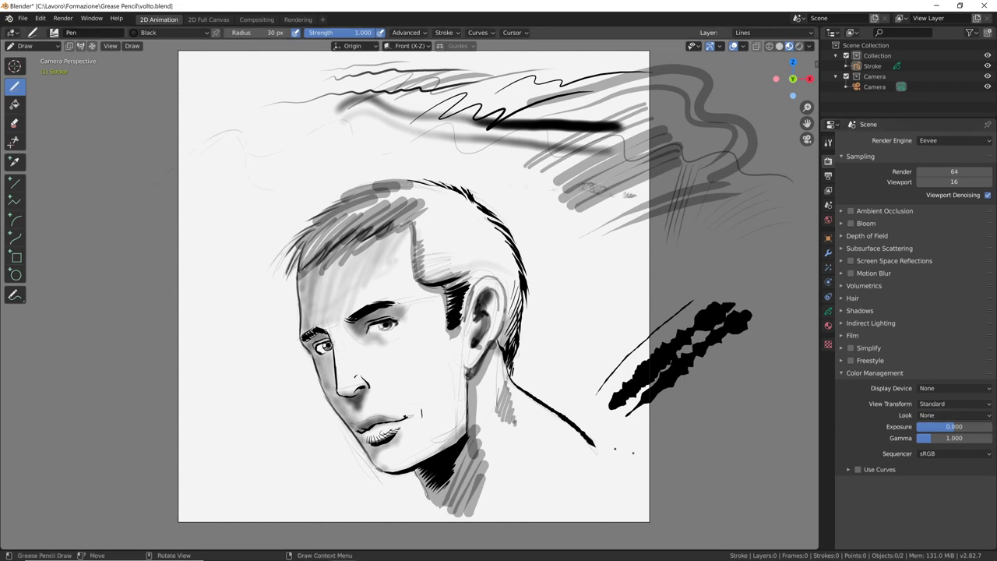
# - Try the High Contrast and Low Contrast looks, then render with High Contrast
pyautogui.click(935, 415)
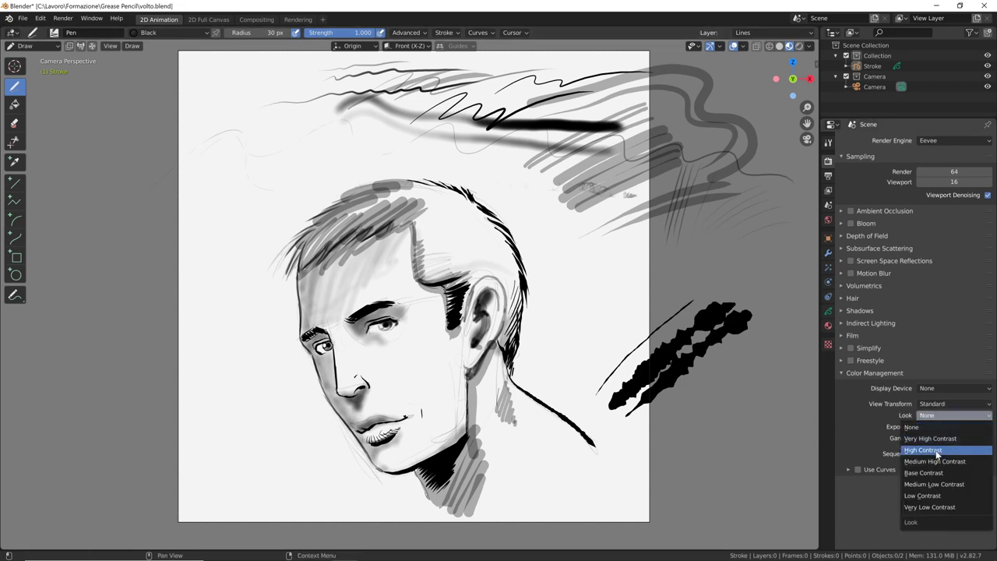
pyautogui.click(937, 451)
pyautogui.click(939, 416)
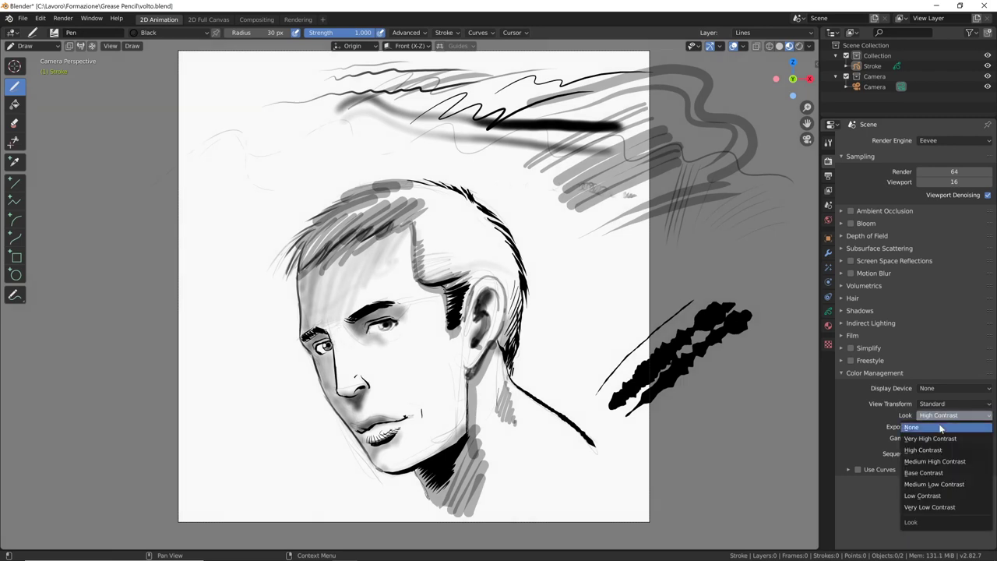
pyautogui.click(932, 496)
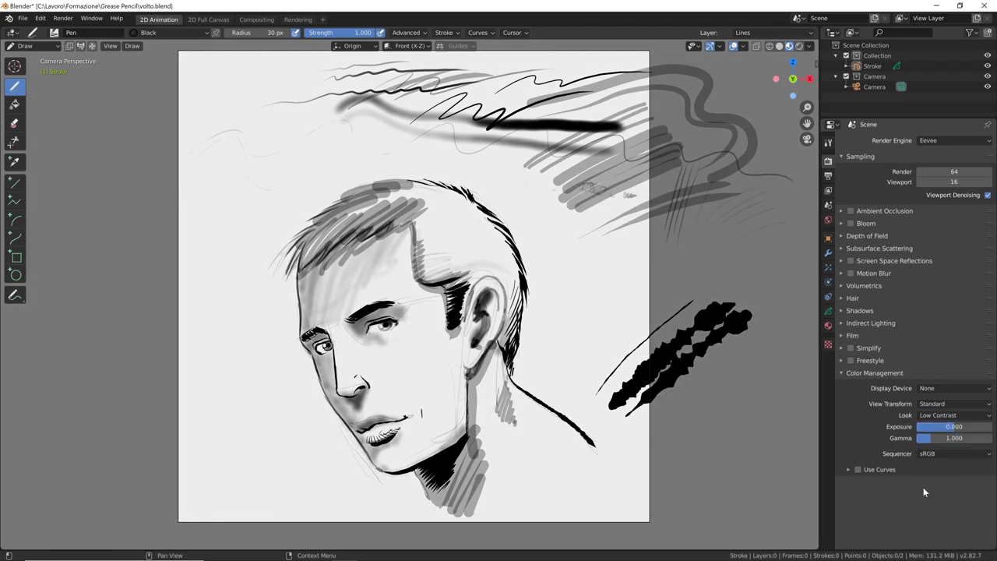
pyautogui.click(942, 415)
pyautogui.click(935, 427)
pyautogui.click(943, 415)
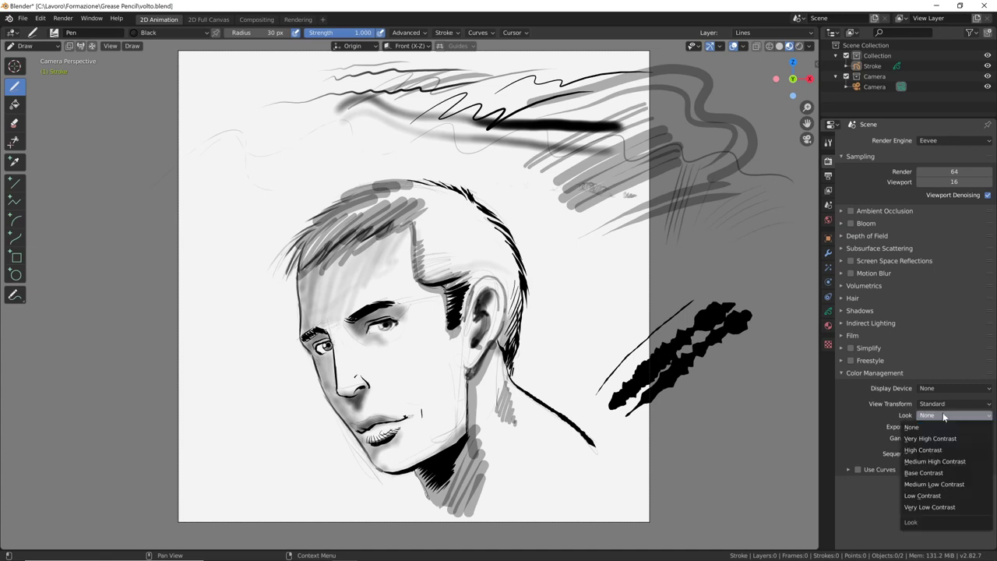
pyautogui.click(933, 451)
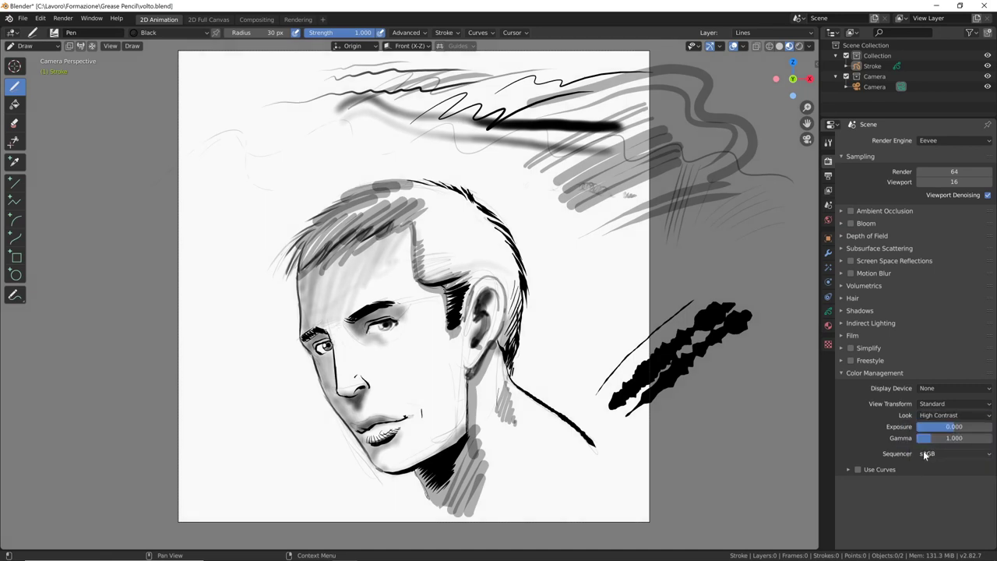
pyautogui.press('F12')
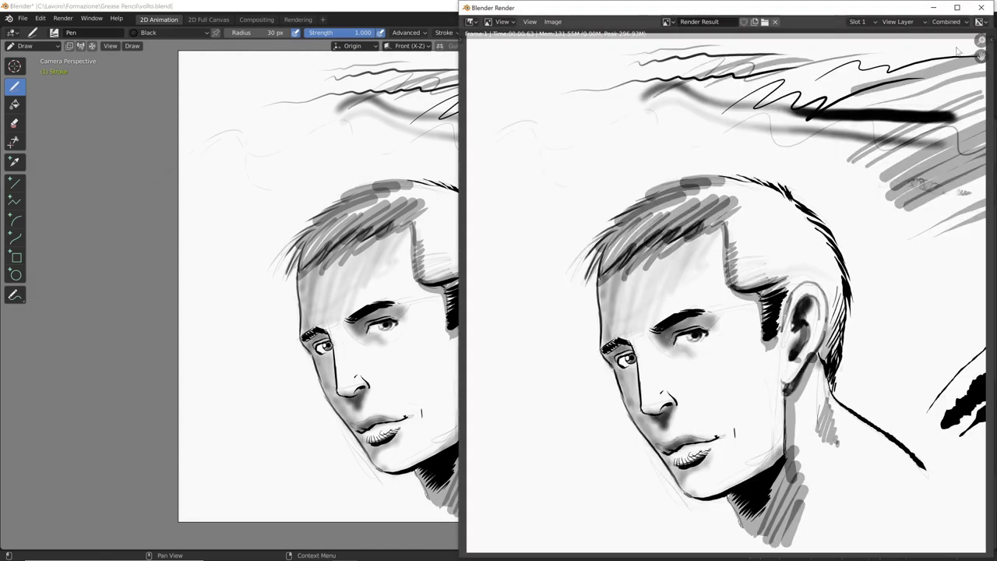
pyautogui.click(981, 7)
# - Set Look back to None and raise Exposure to about 1.82
pyautogui.click(949, 416)
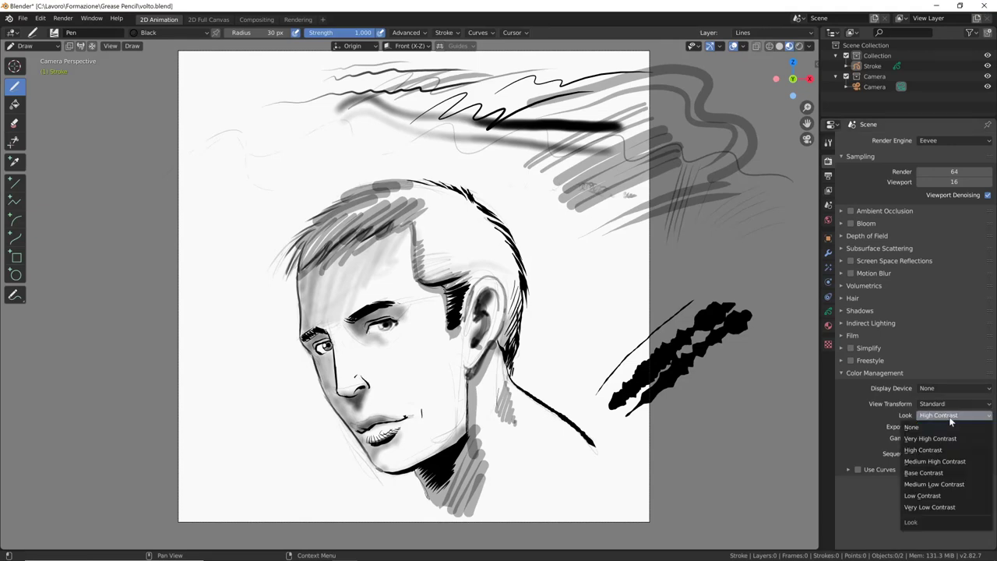
pyautogui.click(938, 427)
pyautogui.moveTo(937, 427)
pyautogui.mouseDown()
pyautogui.moveTo(983, 430)
pyautogui.moveTo(960, 429)
pyautogui.mouseUp()
# - Type 1 into the Exposure field to change the scene exposure
pyautogui.click(959, 429)
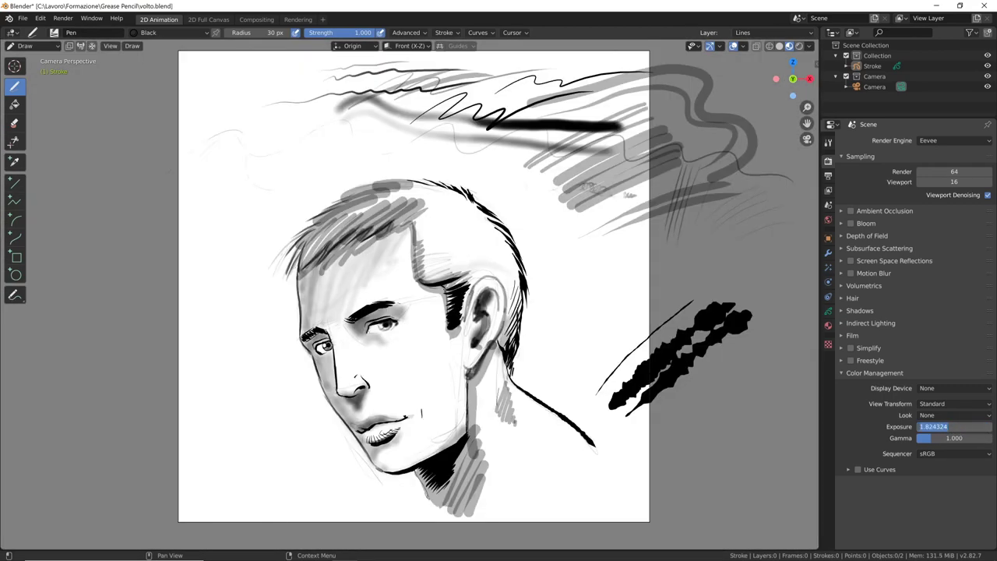
pyautogui.write('1')
pyautogui.press('Return')
# - View volto4.jpg in Windows Photos from the Documents folder, then return to Blender
pyautogui.hotkey('alt', 'Tab')
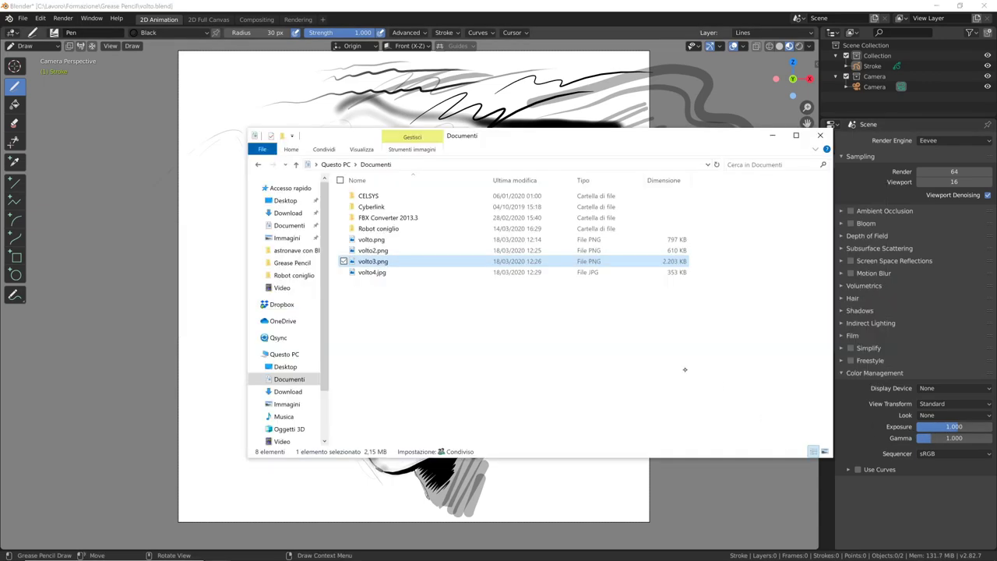
pyautogui.press('Down')
pyautogui.press('Return')
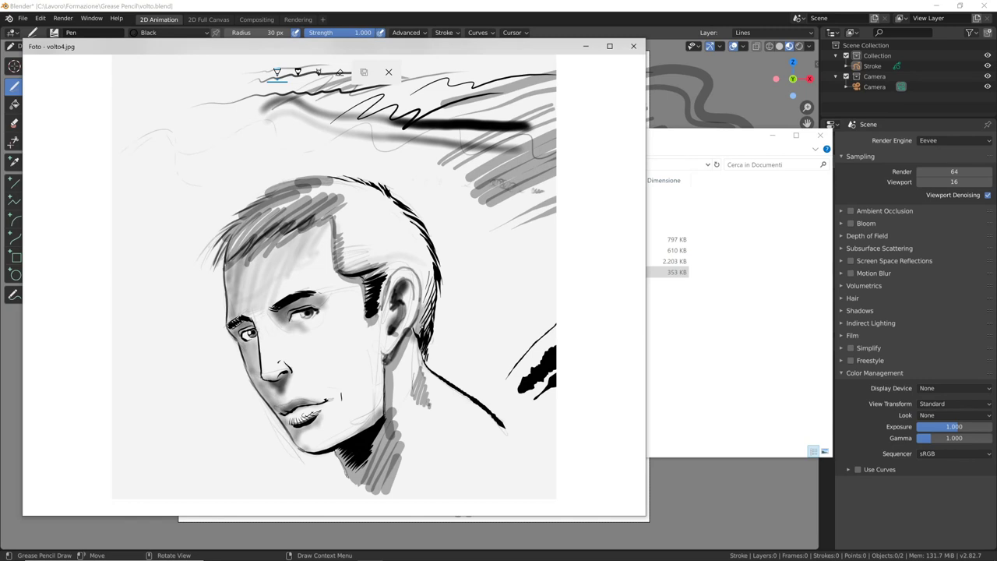
pyautogui.hotkey('alt', 'Tab')
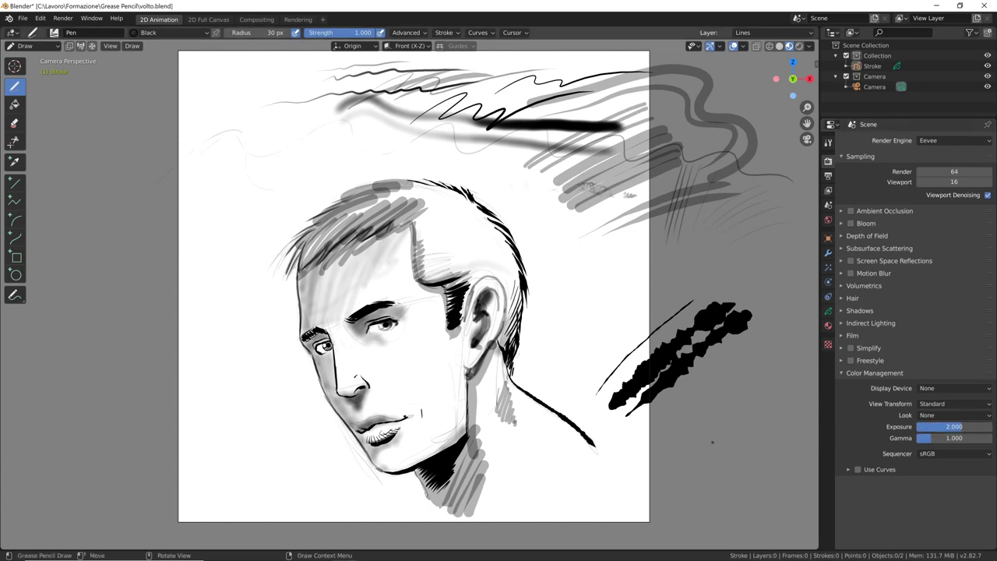
# - Render with the raised exposure, then switch the viewport to Rendered shading
pyautogui.press('F12')
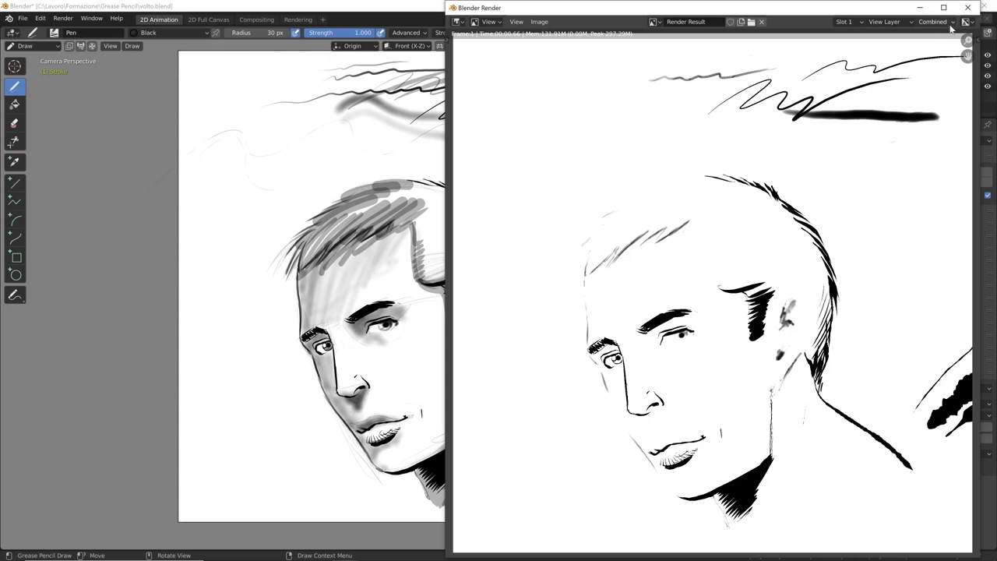
pyautogui.click(970, 8)
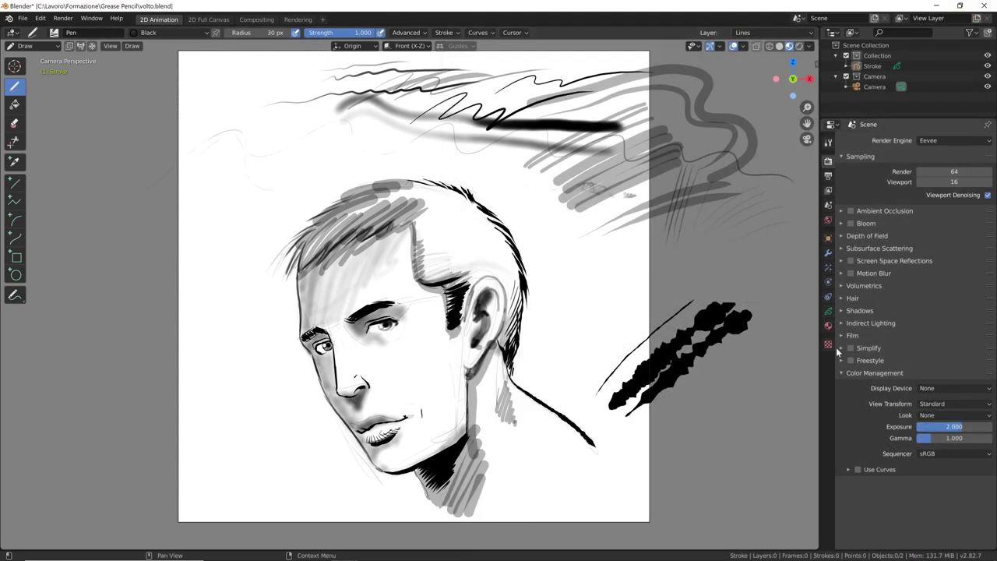
pyautogui.click(799, 48)
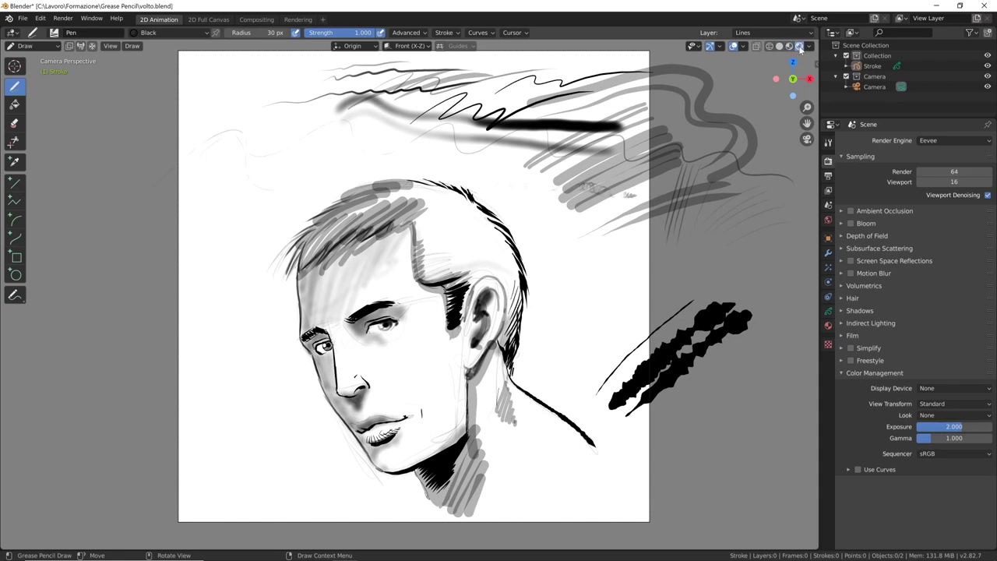
# - Test an Exposure of 1 with a render, then undo it and re-render
pyautogui.click(958, 428)
pyautogui.write('1.000')
pyautogui.press('Return')
pyautogui.press('F12')
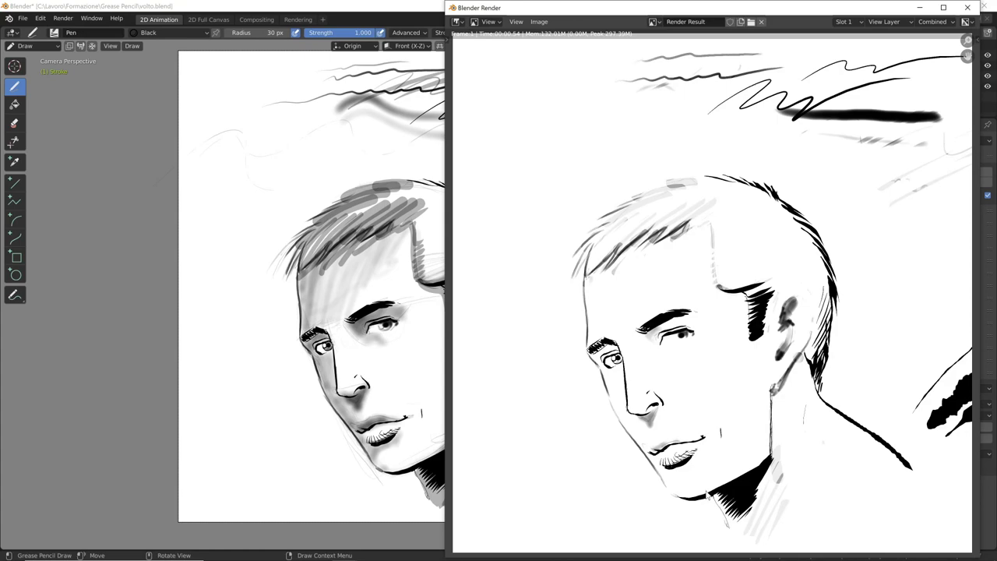
pyautogui.press('Escape')
pyautogui.hotkey('ctrl', 'z')
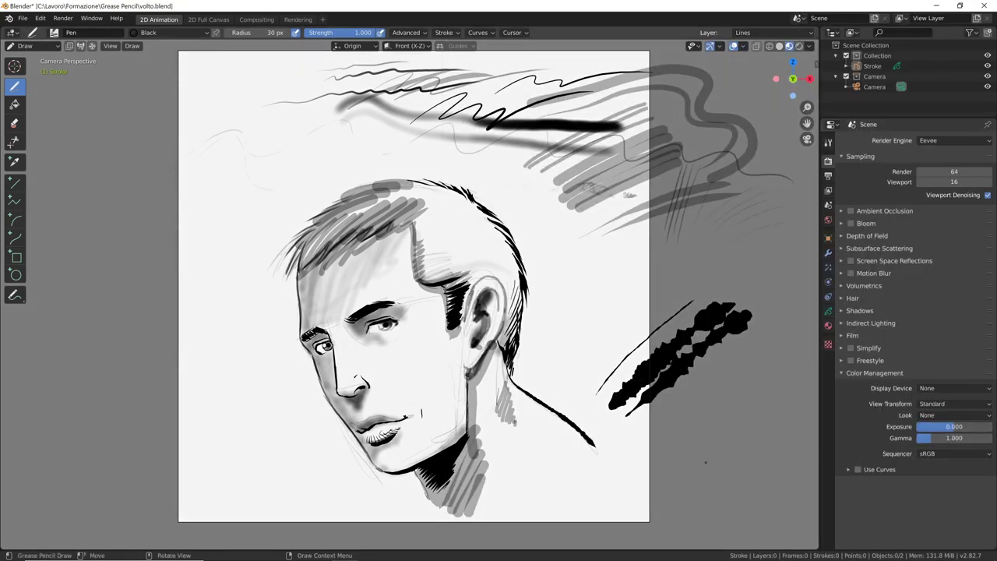
pyautogui.press('F12')
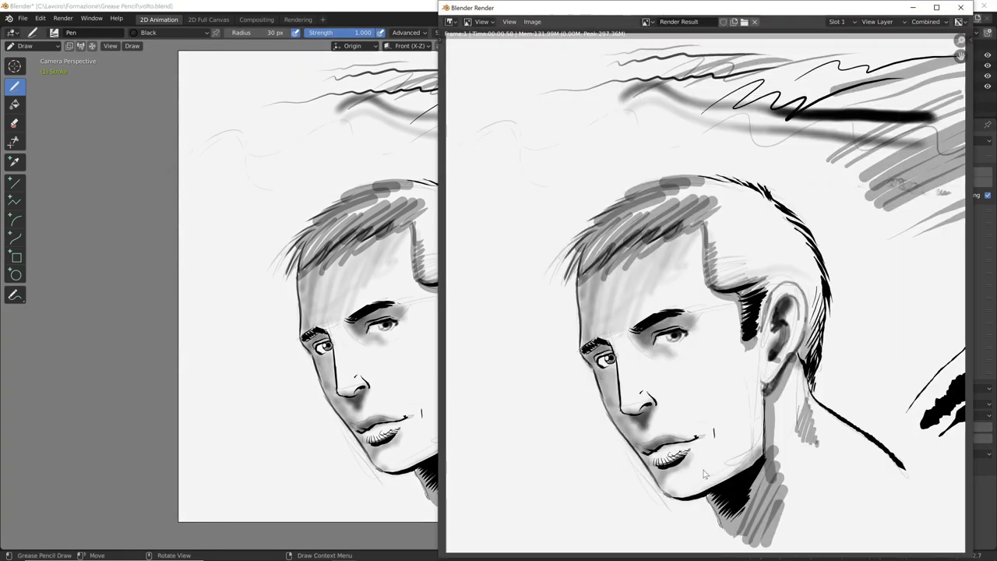
# - Set Exposure to 0 and render the face sketch again
pyautogui.click(964, 9)
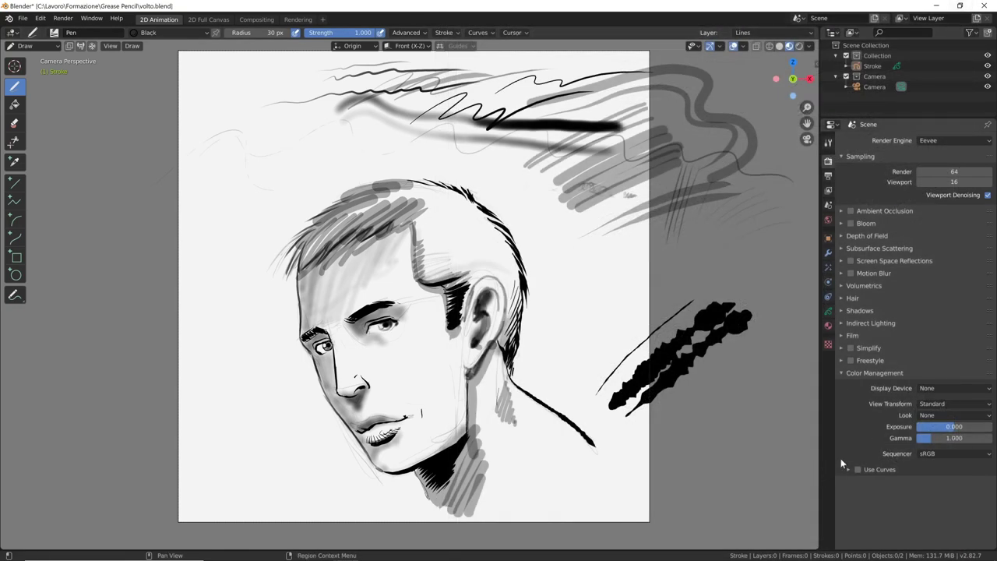
pyautogui.moveTo(951, 430); pyautogui.dragTo(949, 434)
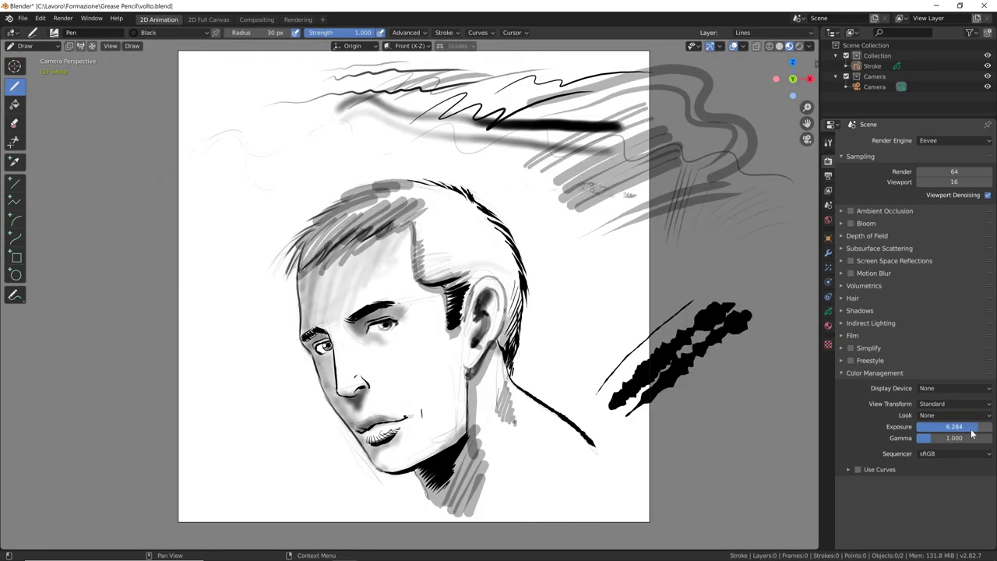
pyautogui.doubleClick(949, 430)
pyautogui.write('0')
pyautogui.press('Return')
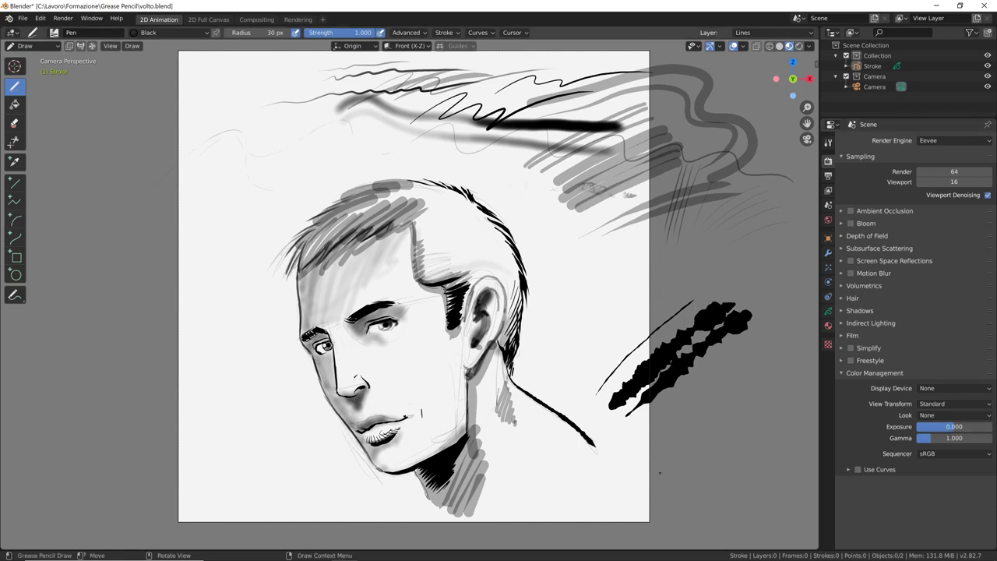
pyautogui.press('F12')
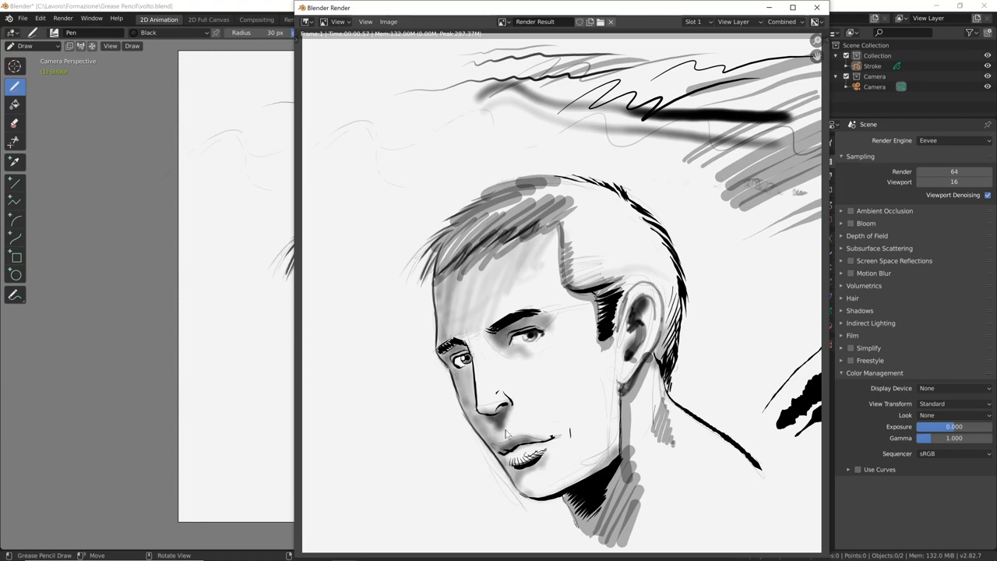
# - Soft-erase the grey top strokes, ear shading, right-side black marks and hair strokes
pyautogui.click(818, 8)
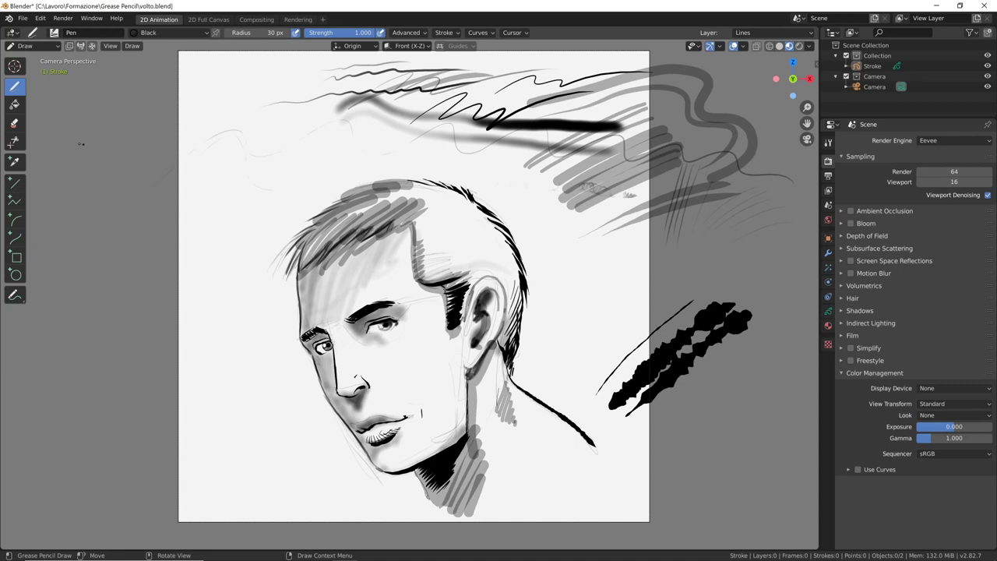
pyautogui.click(15, 124)
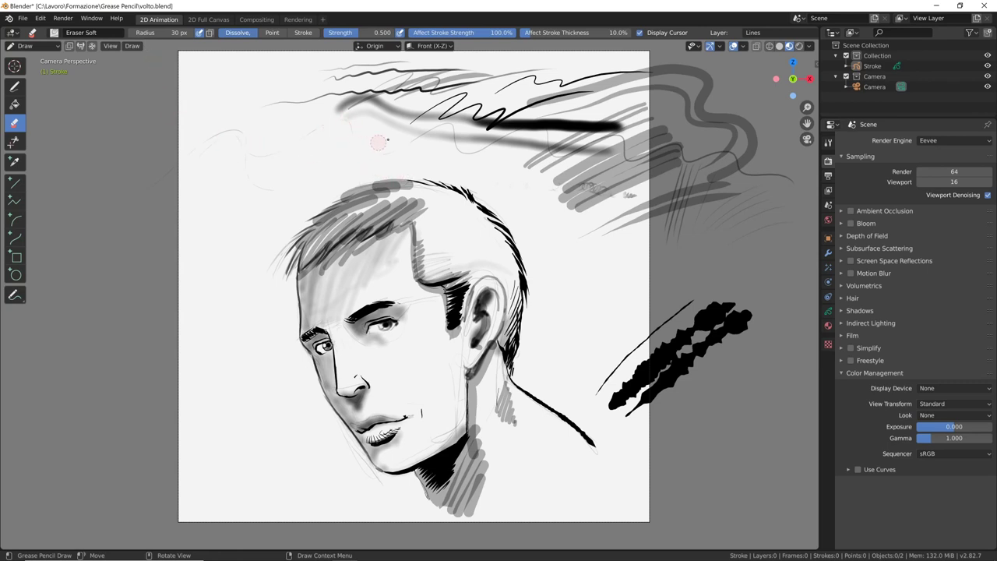
pyautogui.moveTo(423, 128)
pyautogui.mouseDown()
pyautogui.moveTo(515, 131)
pyautogui.moveTo(599, 151)
pyautogui.moveTo(613, 163)
pyautogui.moveTo(568, 183)
pyautogui.moveTo(606, 156)
pyautogui.moveTo(596, 195)
pyautogui.moveTo(615, 191)
pyautogui.moveTo(603, 204)
pyautogui.mouseUp()
pyautogui.moveTo(581, 126)
pyautogui.mouseDown()
pyautogui.moveTo(507, 147)
pyautogui.moveTo(520, 111)
pyautogui.moveTo(612, 86)
pyautogui.moveTo(629, 69)
pyautogui.mouseUp()
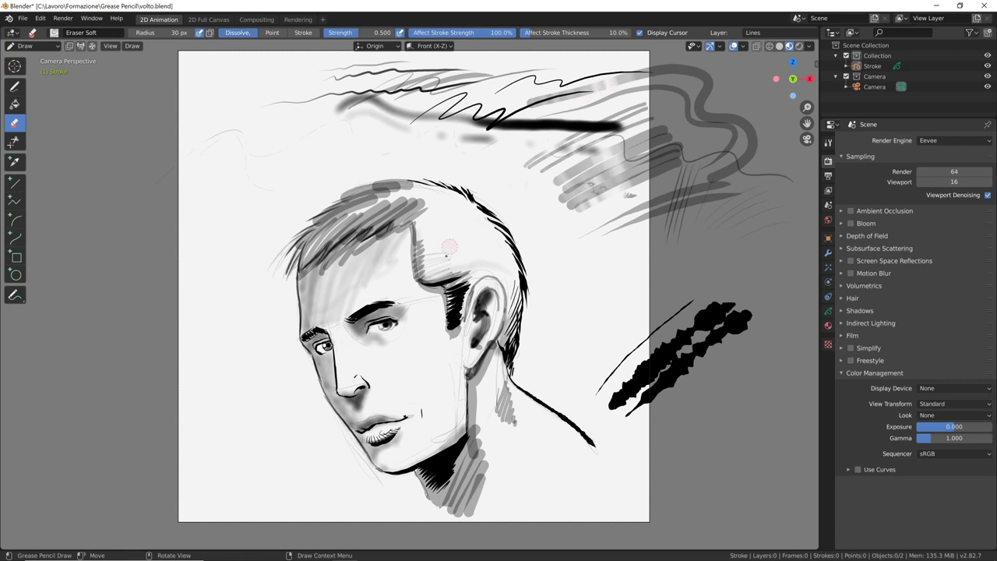
pyautogui.moveTo(449, 248); pyautogui.dragTo(452, 303)
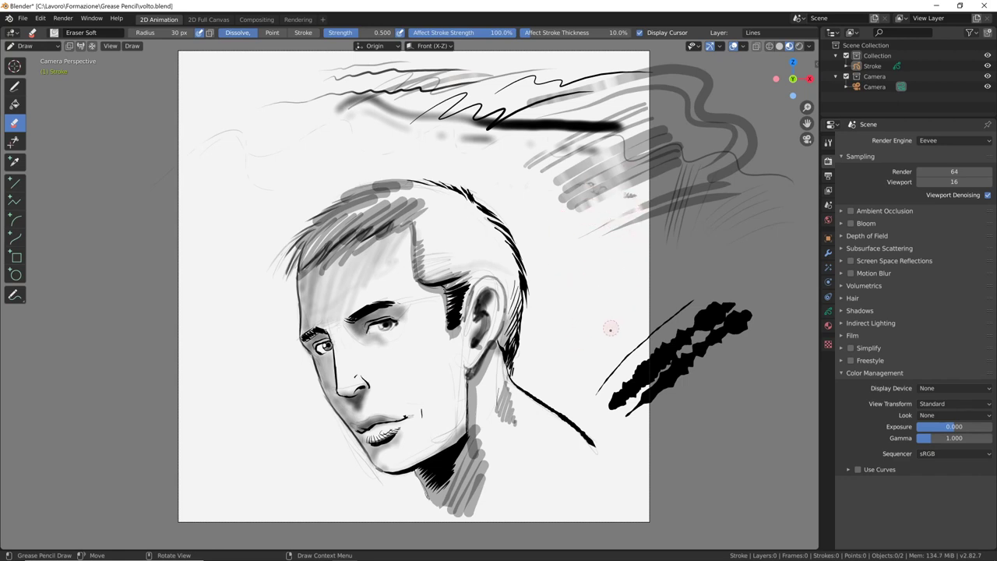
pyautogui.moveTo(636, 345); pyautogui.dragTo(624, 364)
pyautogui.moveTo(639, 374)
pyautogui.mouseDown()
pyautogui.moveTo(610, 378)
pyautogui.moveTo(623, 407)
pyautogui.mouseUp()
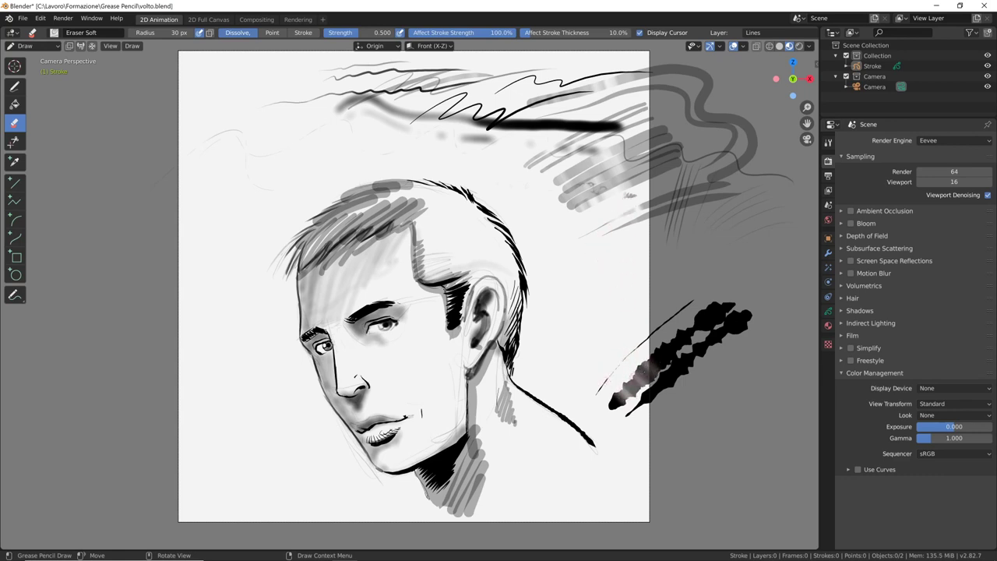
pyautogui.moveTo(637, 372); pyautogui.dragTo(622, 373)
pyautogui.moveTo(432, 204); pyautogui.dragTo(352, 218)
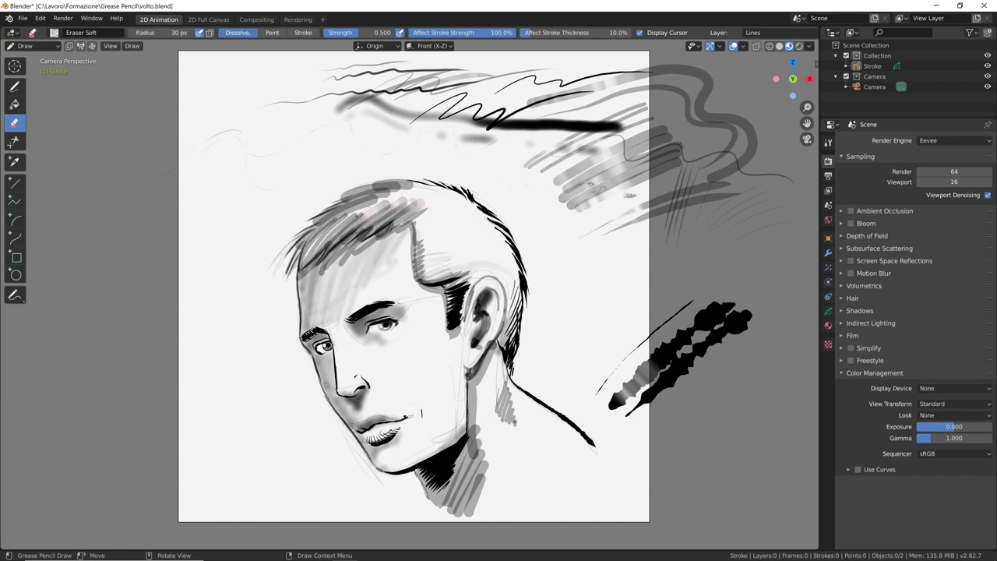
pyautogui.moveTo(405, 191); pyautogui.dragTo(363, 225)
pyautogui.moveTo(619, 380); pyautogui.dragTo(618, 404)
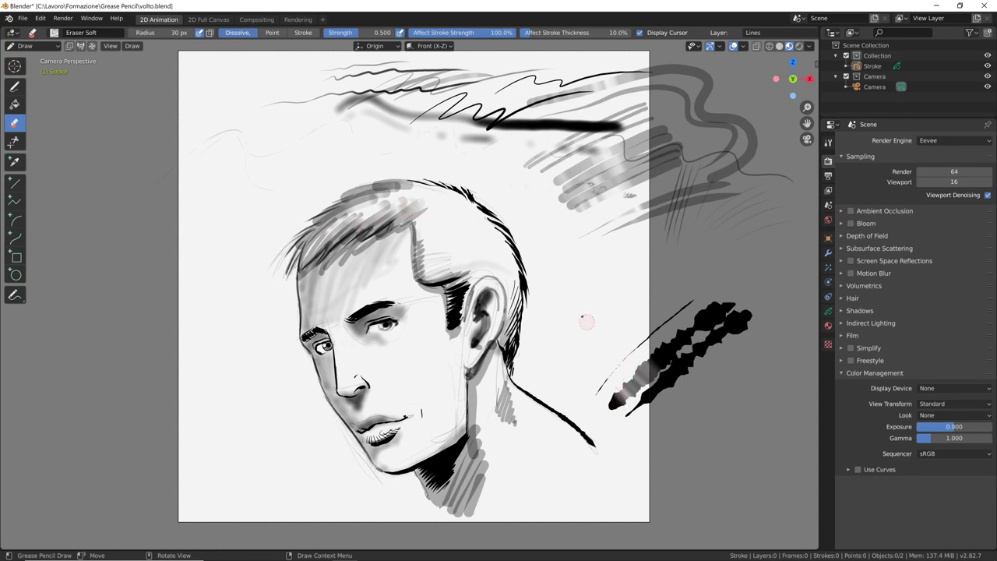
# - Enlarge the eraser to 102 px and erase the upper-right hatching, undoing unwanted hair and forehead erasures
pyautogui.press('f')
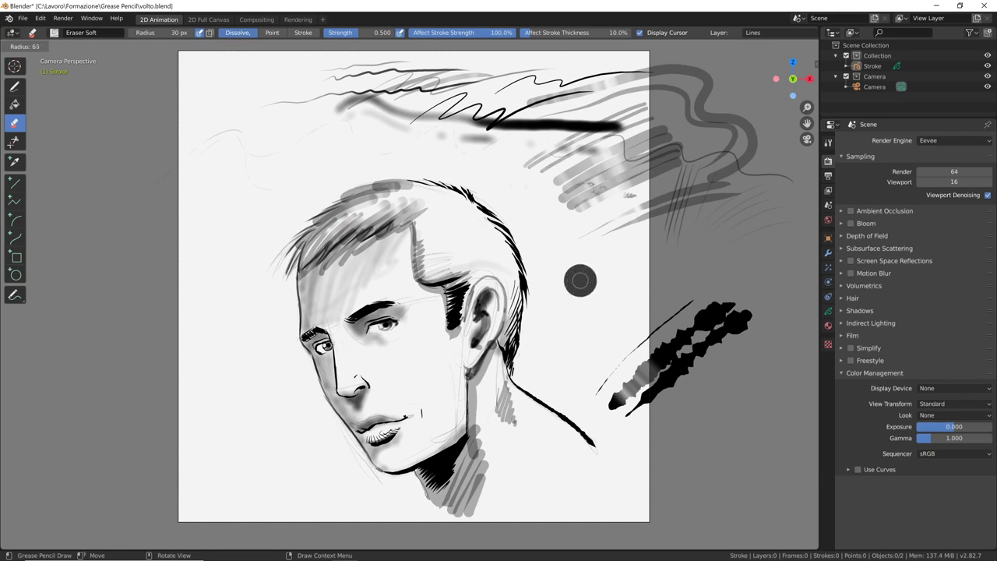
pyautogui.click(608, 348)
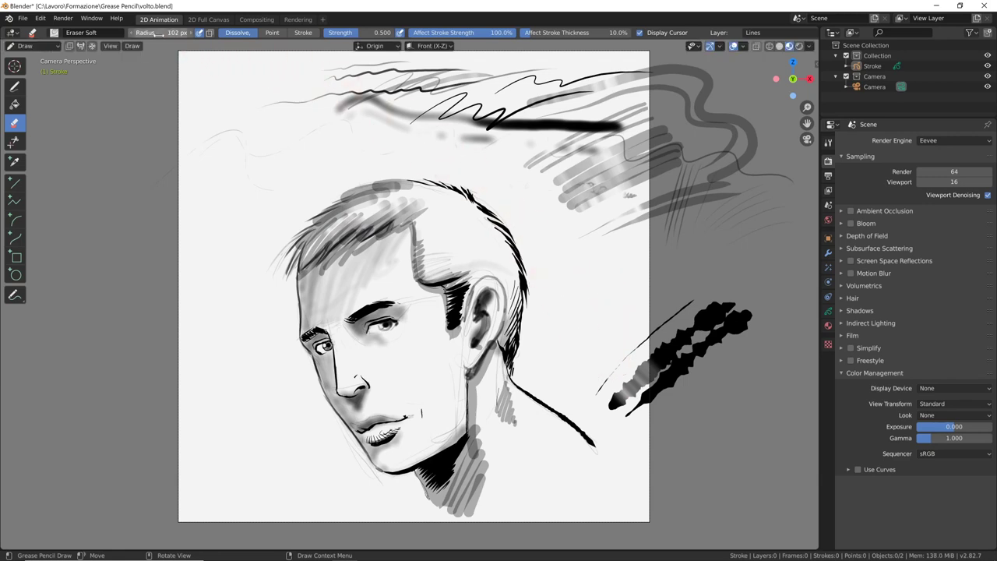
pyautogui.moveTo(635, 358)
pyautogui.mouseDown()
pyautogui.moveTo(606, 421)
pyautogui.moveTo(605, 401)
pyautogui.moveTo(638, 397)
pyautogui.moveTo(656, 352)
pyautogui.moveTo(619, 339)
pyautogui.moveTo(646, 345)
pyautogui.moveTo(646, 367)
pyautogui.moveTo(627, 374)
pyautogui.mouseUp()
pyautogui.moveTo(646, 240)
pyautogui.mouseDown()
pyautogui.moveTo(589, 212)
pyautogui.moveTo(590, 178)
pyautogui.moveTo(535, 138)
pyautogui.moveTo(546, 144)
pyautogui.mouseUp()
pyautogui.moveTo(413, 214)
pyautogui.mouseDown()
pyautogui.moveTo(367, 205)
pyautogui.moveTo(379, 189)
pyautogui.moveTo(335, 215)
pyautogui.moveTo(437, 251)
pyautogui.moveTo(423, 218)
pyautogui.moveTo(411, 289)
pyautogui.moveTo(379, 267)
pyautogui.moveTo(352, 304)
pyautogui.mouseUp()
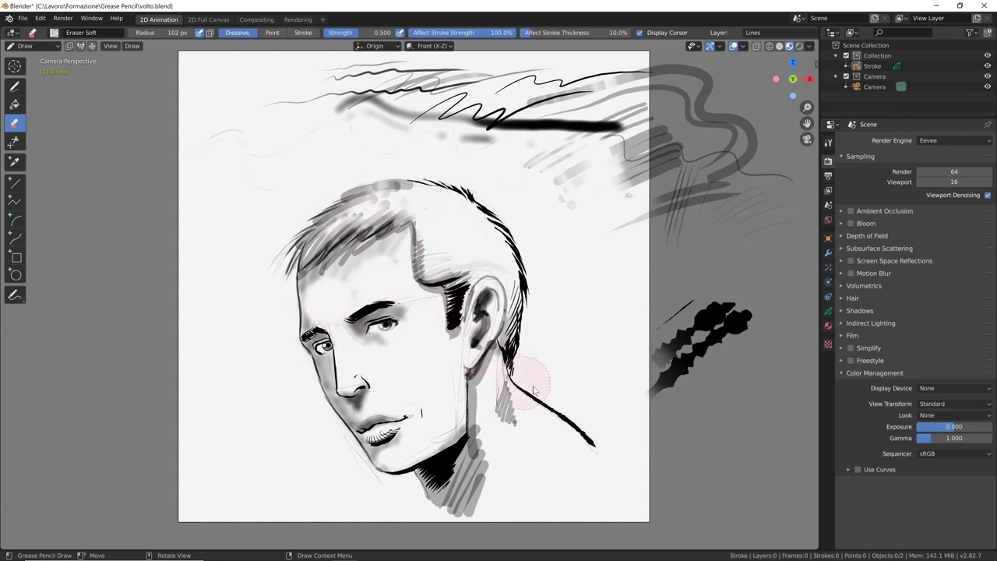
pyautogui.hotkey('ctrl', 'z')
pyautogui.moveTo(393, 269)
pyautogui.mouseDown()
pyautogui.moveTo(382, 287)
pyautogui.moveTo(342, 300)
pyautogui.moveTo(396, 262)
pyautogui.moveTo(379, 265)
pyautogui.mouseUp()
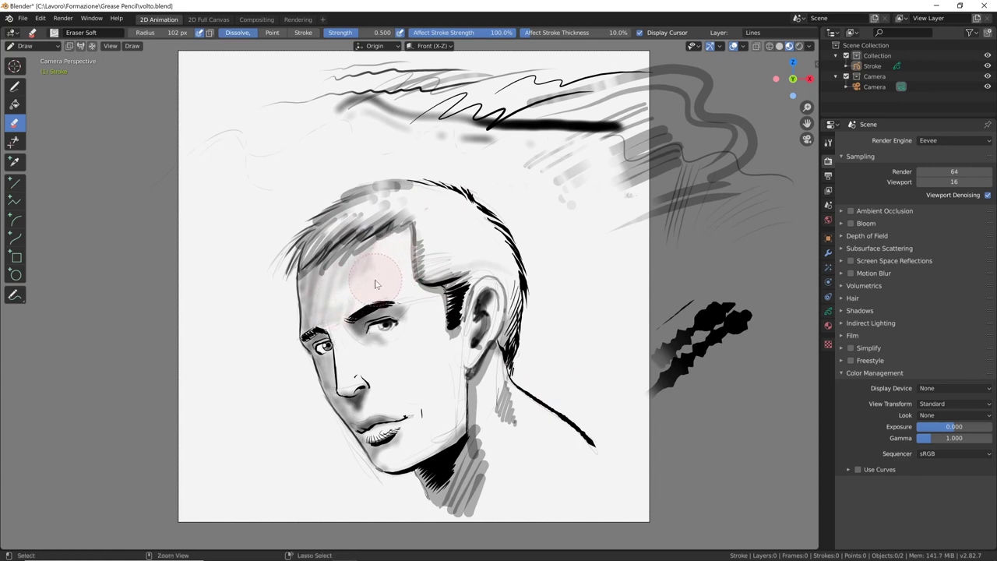
pyautogui.hotkey('ctrl', 'z')
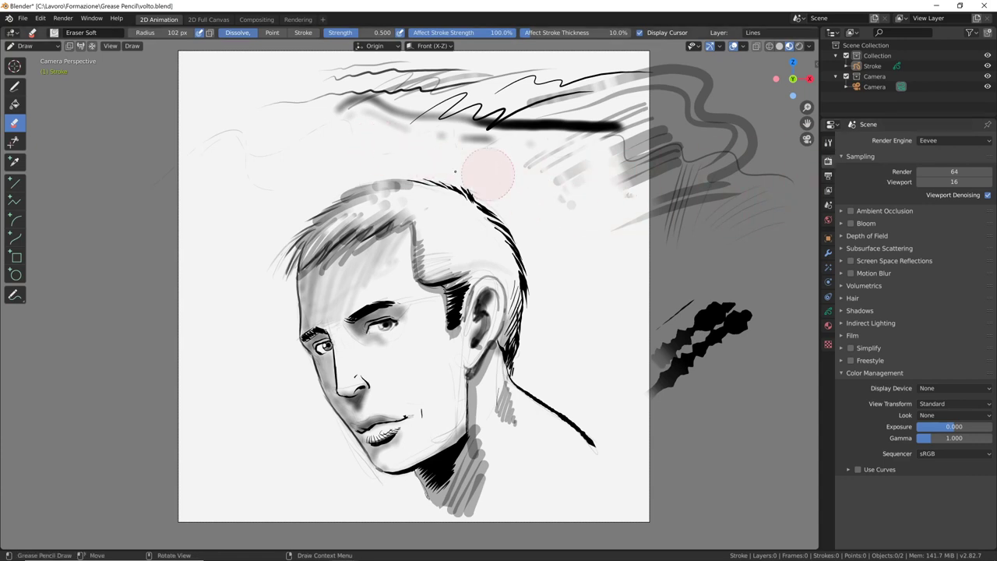
pyautogui.click(54, 33)
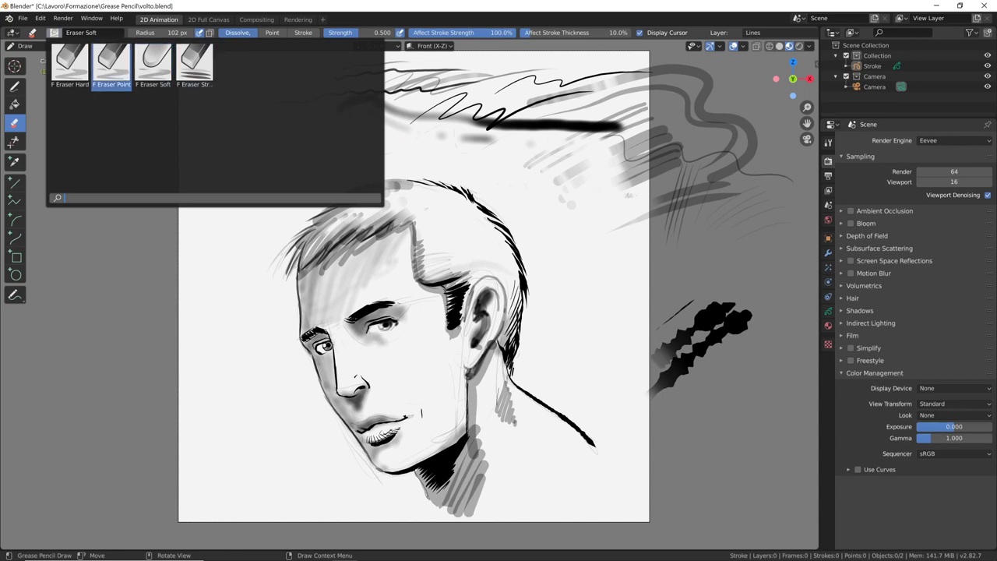
# - Trim the blurry grey stroke with Eraser Point, then cut gaps in the black stroke with Eraser Hard
pyautogui.click(117, 65)
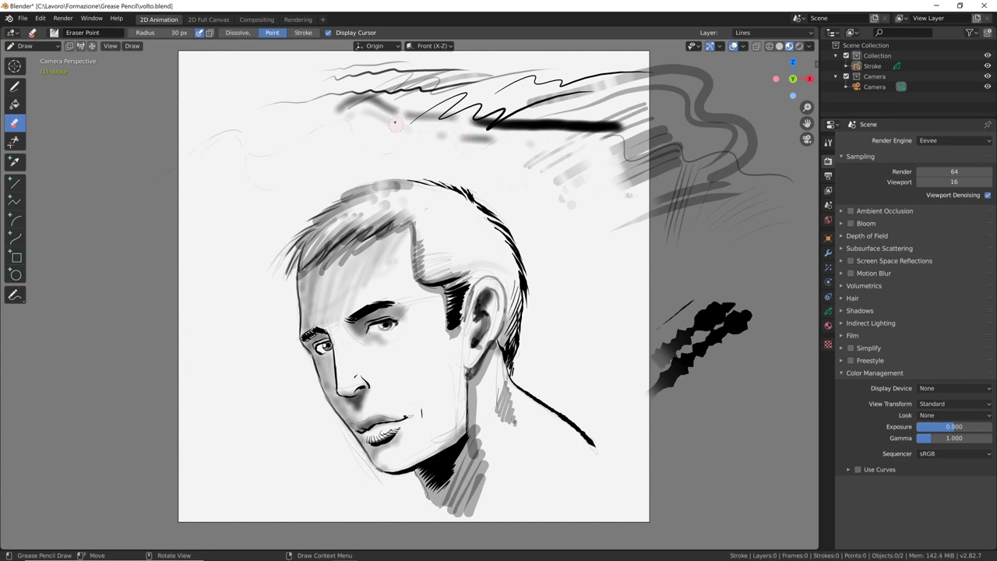
pyautogui.moveTo(394, 106); pyautogui.dragTo(376, 127)
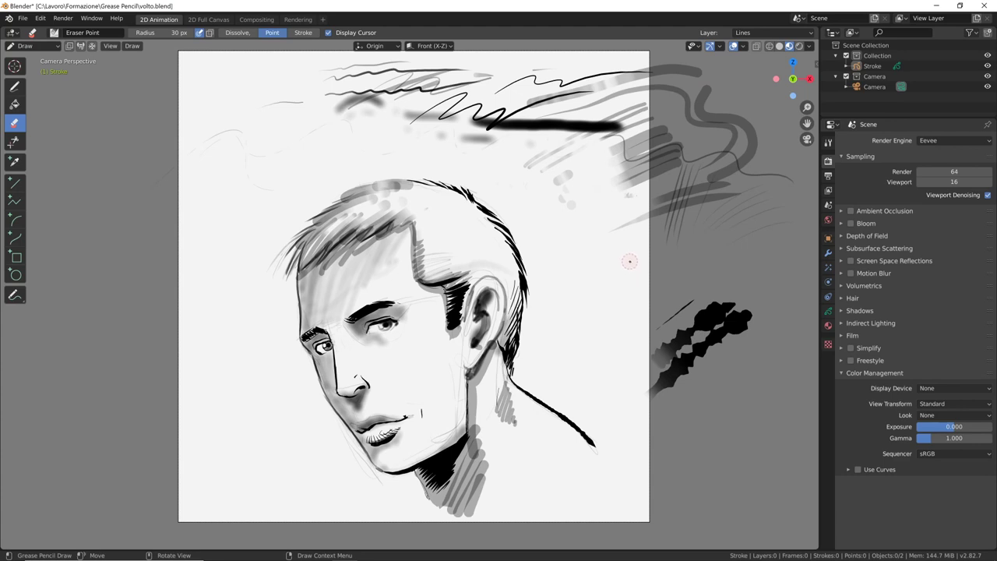
pyautogui.click(55, 33)
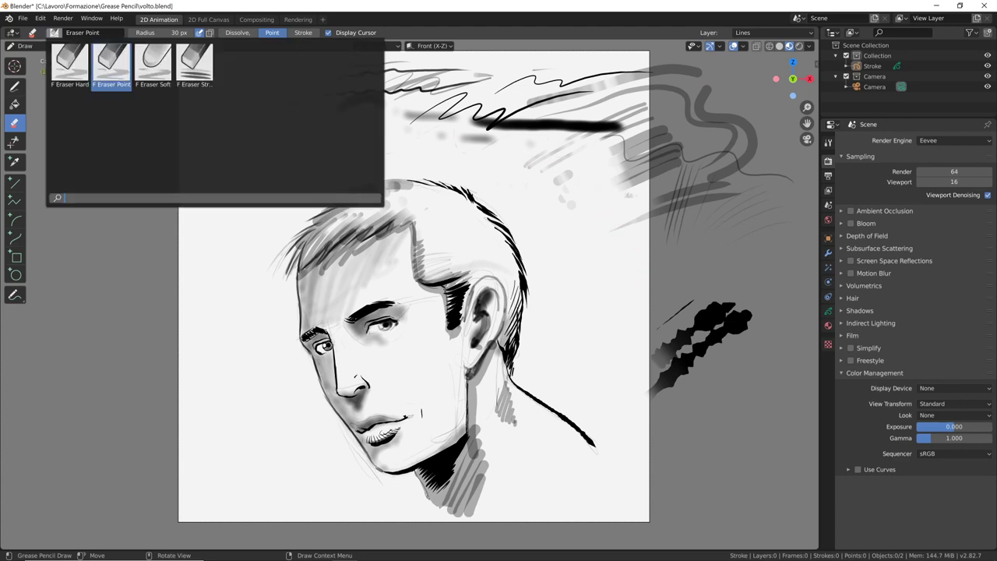
pyautogui.click(70, 66)
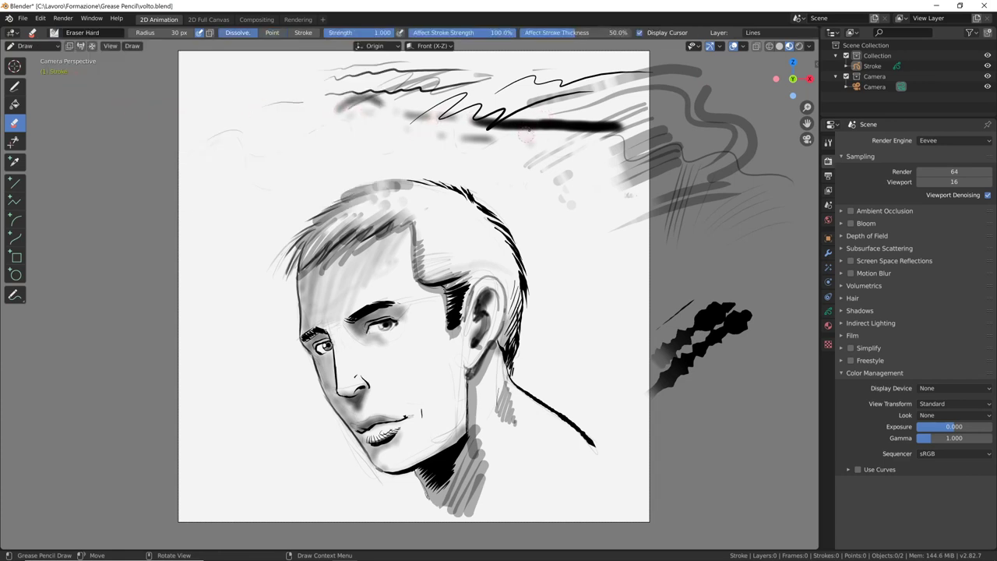
pyautogui.moveTo(532, 125); pyautogui.dragTo(645, 166)
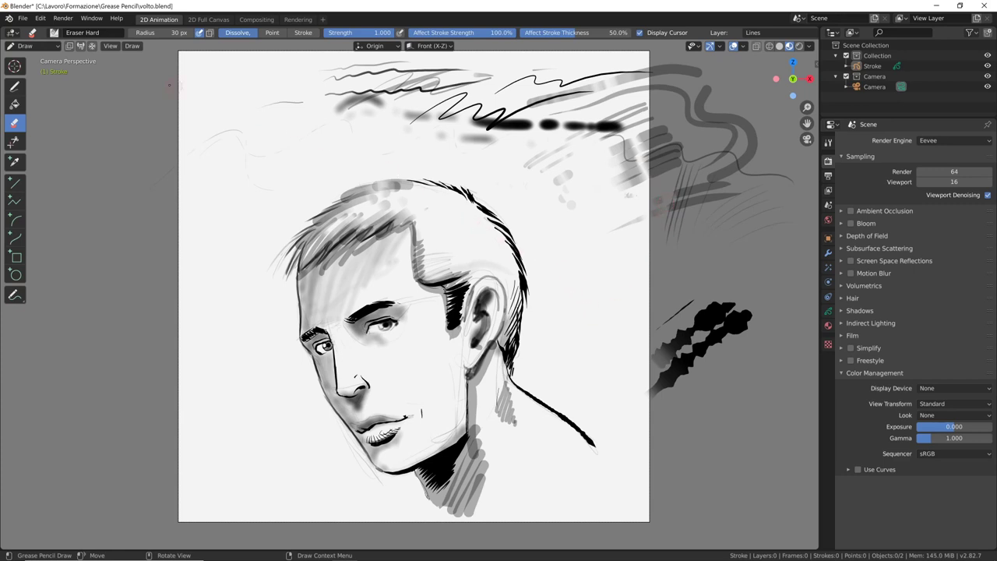
pyautogui.click(53, 32)
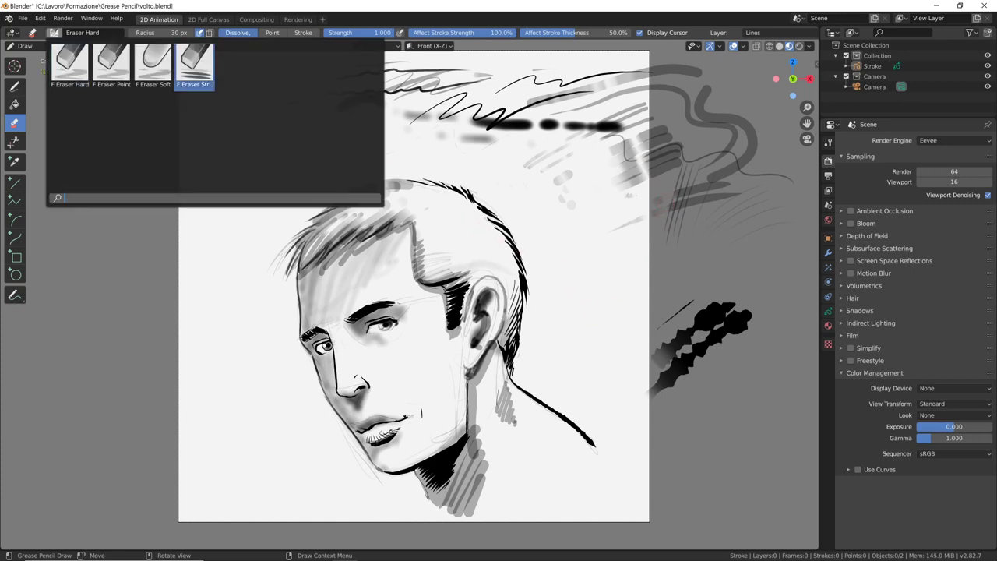
# - With Eraser Stroke, remove the stray grey swirl, thin lines and black blobs around the canvas
pyautogui.click(196, 66)
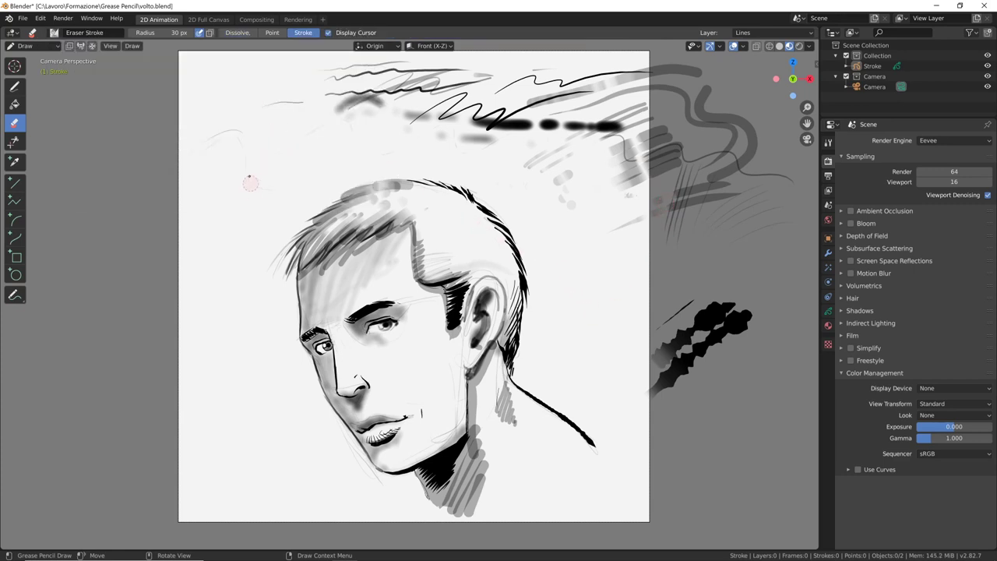
pyautogui.moveTo(223, 138); pyautogui.dragTo(289, 101)
pyautogui.moveTo(732, 103); pyautogui.dragTo(701, 110)
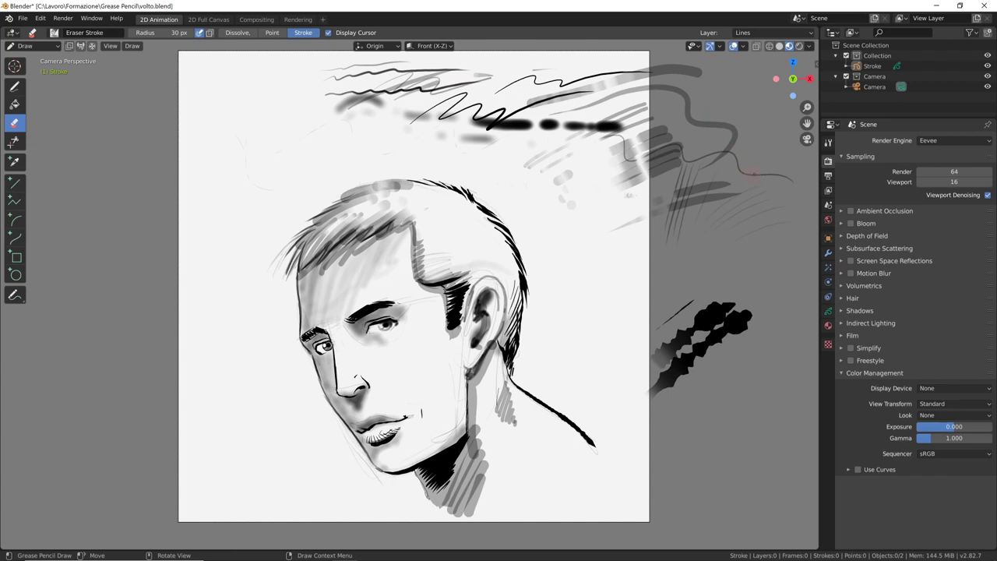
pyautogui.moveTo(752, 171); pyautogui.dragTo(751, 177)
pyautogui.moveTo(720, 315)
pyautogui.mouseDown()
pyautogui.moveTo(686, 343)
pyautogui.moveTo(658, 386)
pyautogui.mouseUp()
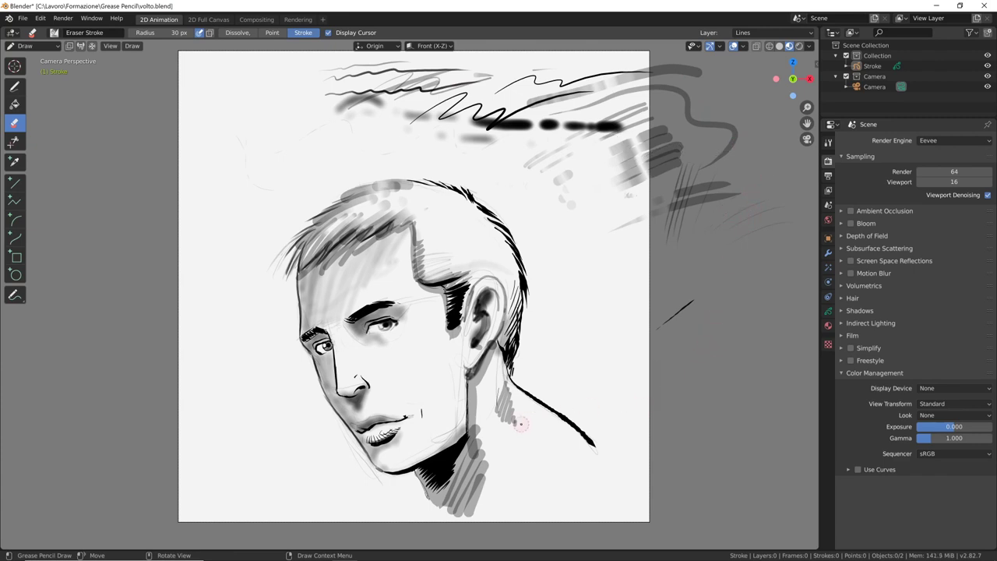
pyautogui.moveTo(507, 421); pyautogui.dragTo(490, 375)
# - Test erasing the face, cheek and forehead shading strokes, undoing each to keep them
pyautogui.click(388, 304)
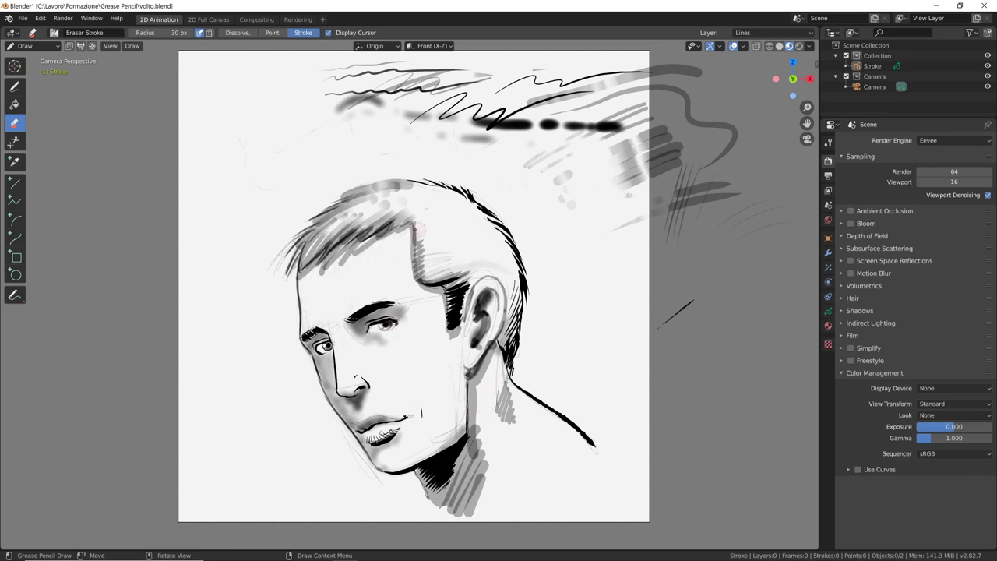
pyautogui.hotkey('ctrl', 'z')
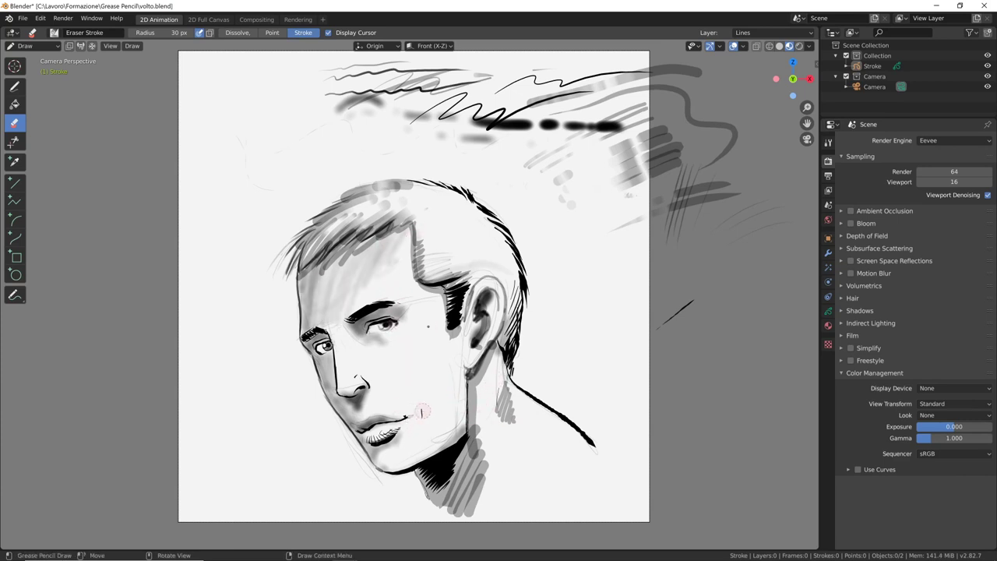
pyautogui.click(366, 281)
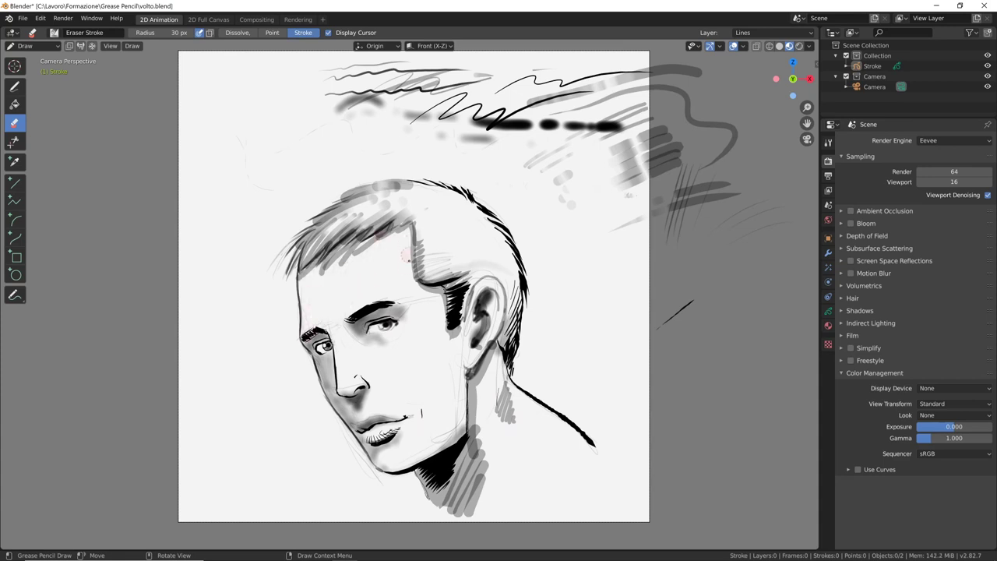
pyautogui.hotkey('ctrl', 'z')
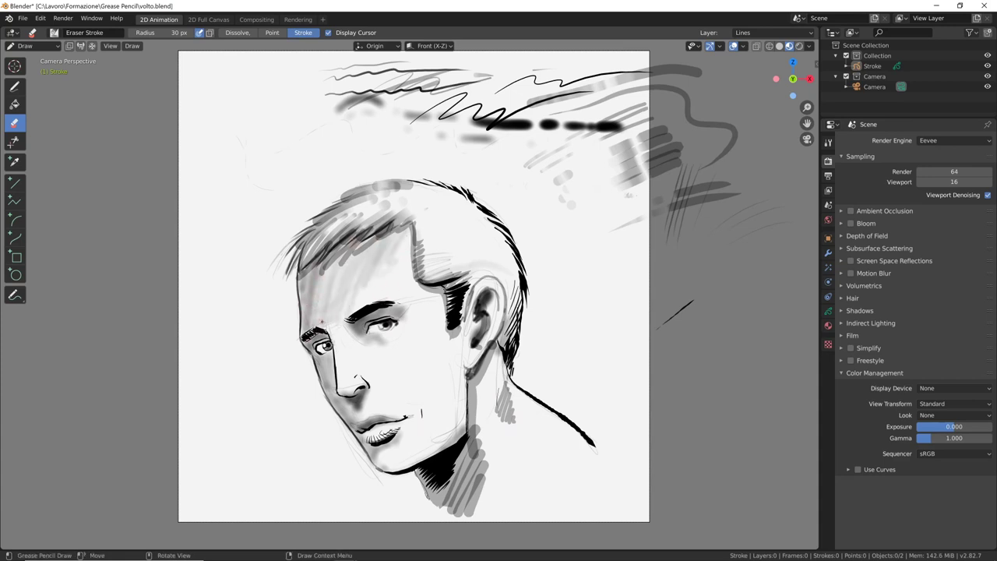
pyautogui.click(369, 264)
pyautogui.hotkey('ctrl', 'z')
pyautogui.click(318, 380)
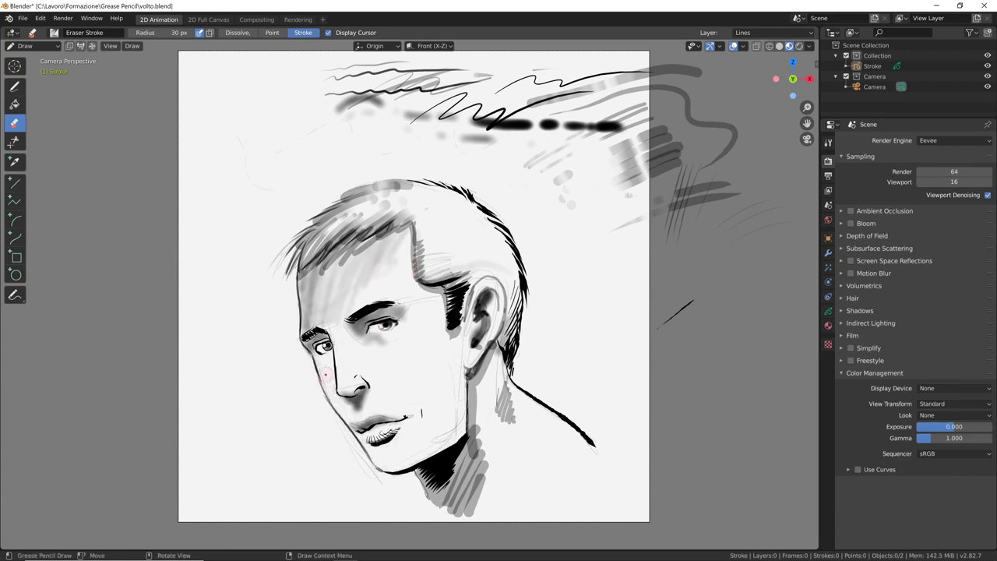
pyautogui.hotkey('ctrl', 'z')
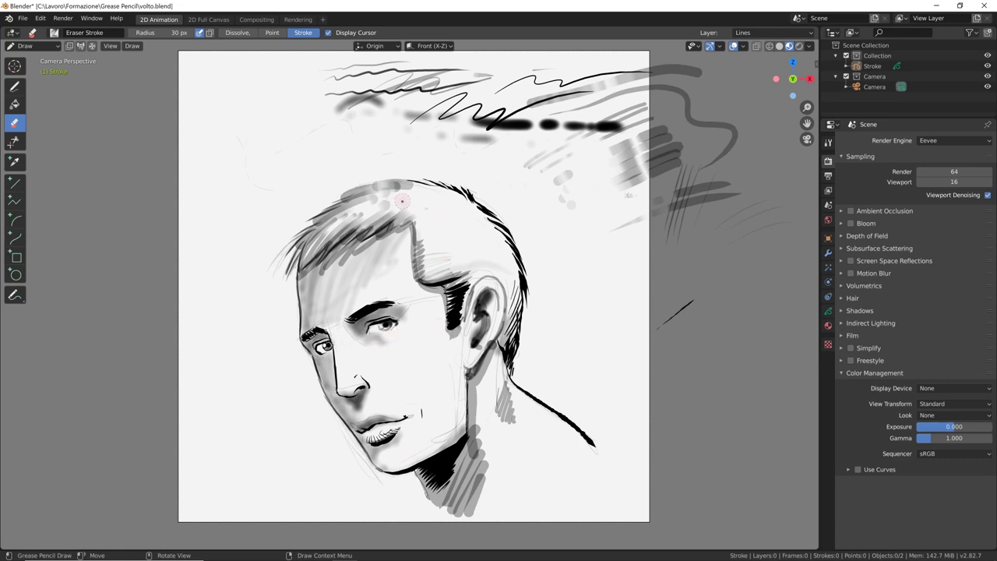
pyautogui.click(390, 202)
pyautogui.hotkey('ctrl', 'z')
# - Switch to the Eraser Soft brush, then activate the Fill tool
pyautogui.click(54, 33)
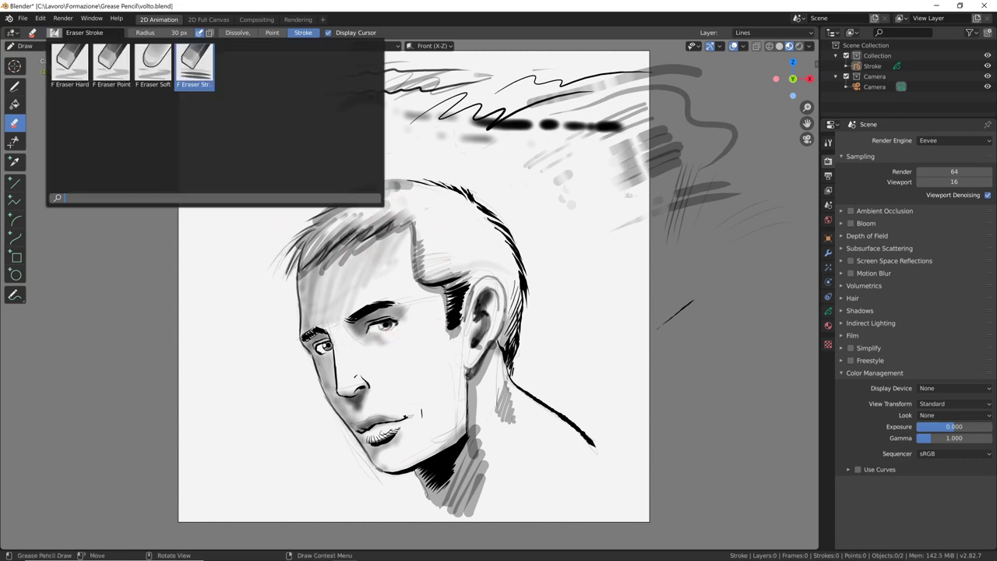
pyautogui.click(154, 66)
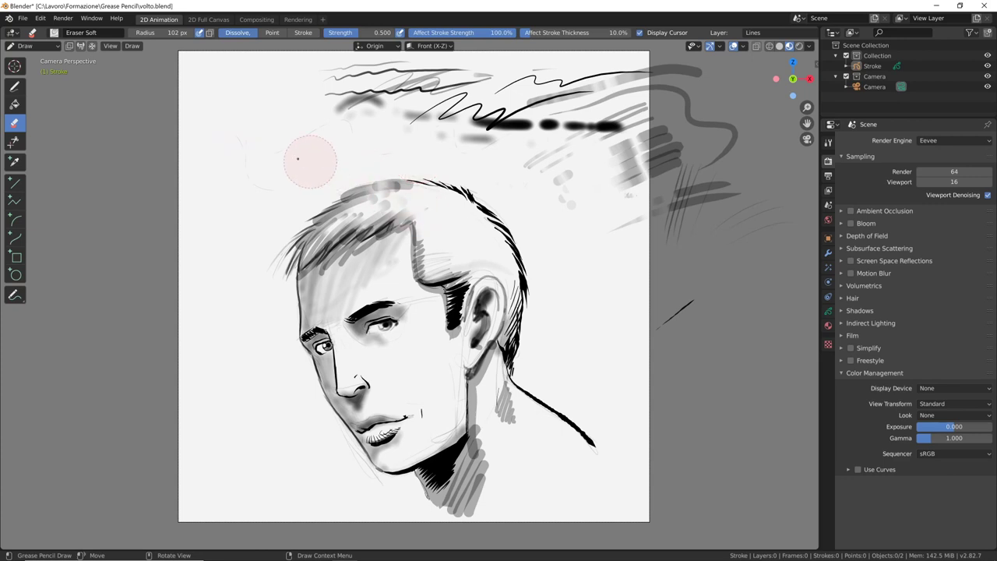
pyautogui.click(15, 109)
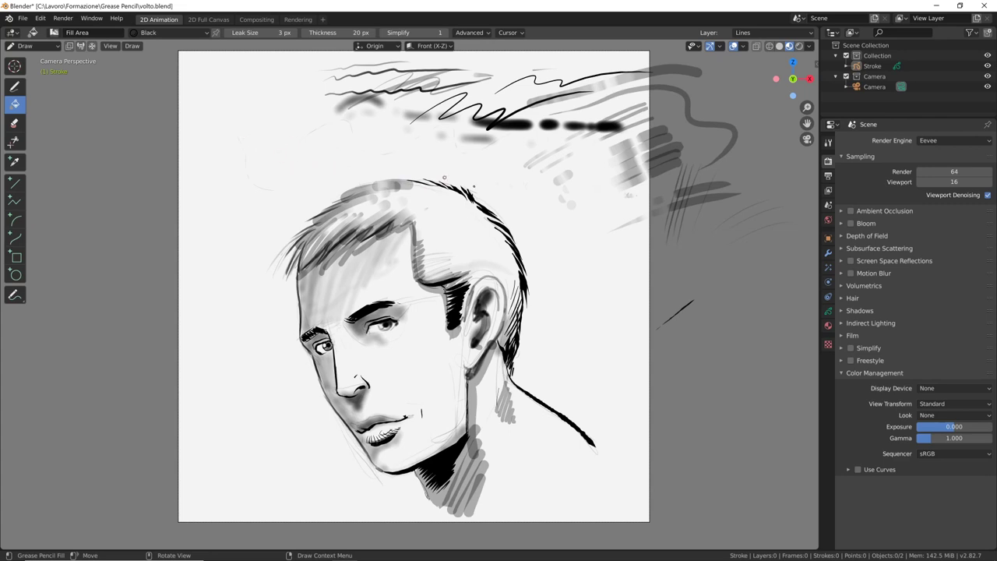
# - Sketch and fill a thick-outlined square at the canvas top-left and a small ellipse beside it
pyautogui.click(16, 89)
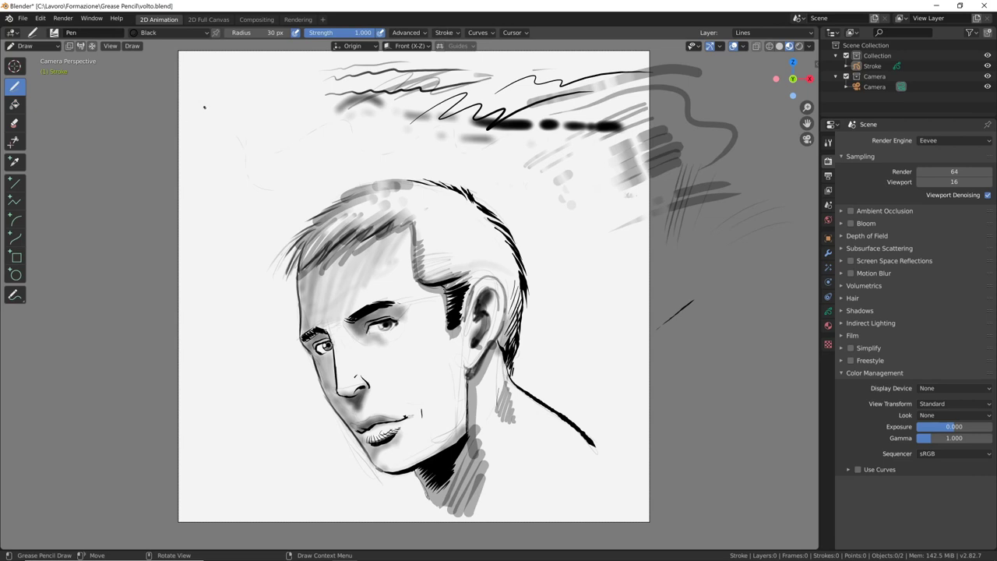
pyautogui.moveTo(204, 107)
pyautogui.mouseDown()
pyautogui.moveTo(204, 72)
pyautogui.moveTo(248, 68)
pyautogui.moveTo(250, 112)
pyautogui.moveTo(201, 110)
pyautogui.mouseUp()
pyautogui.click(14, 104)
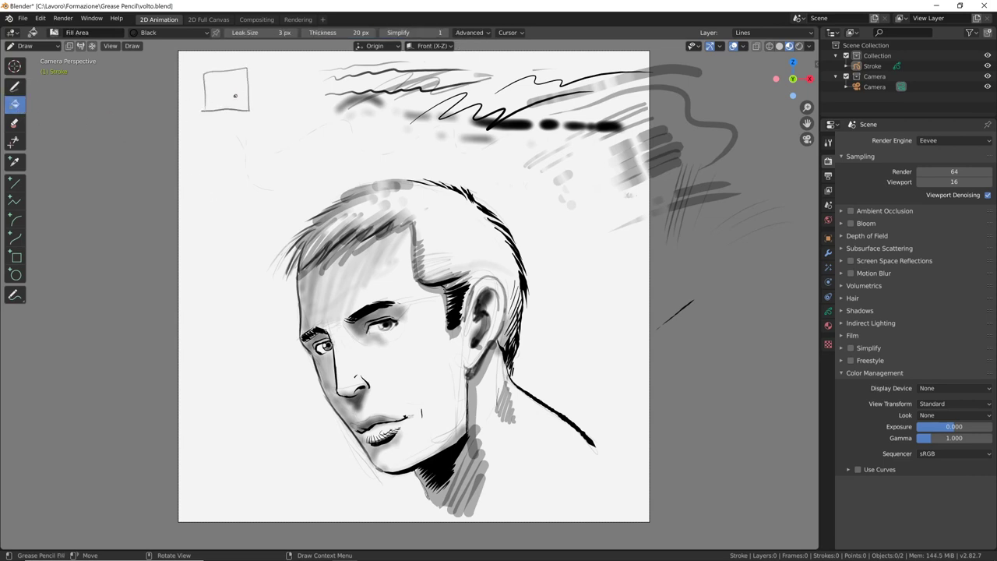
pyautogui.click(225, 97)
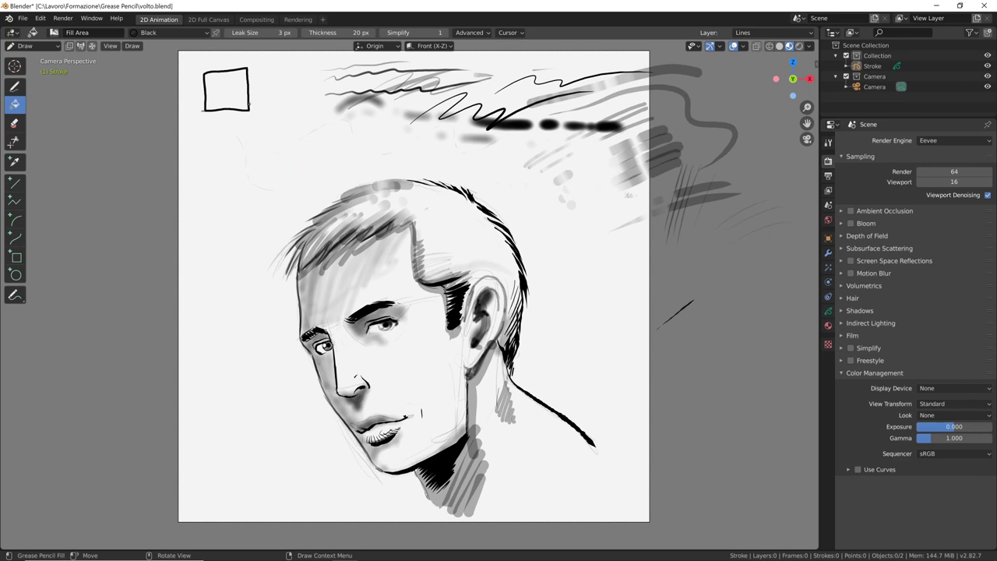
pyautogui.click(14, 86)
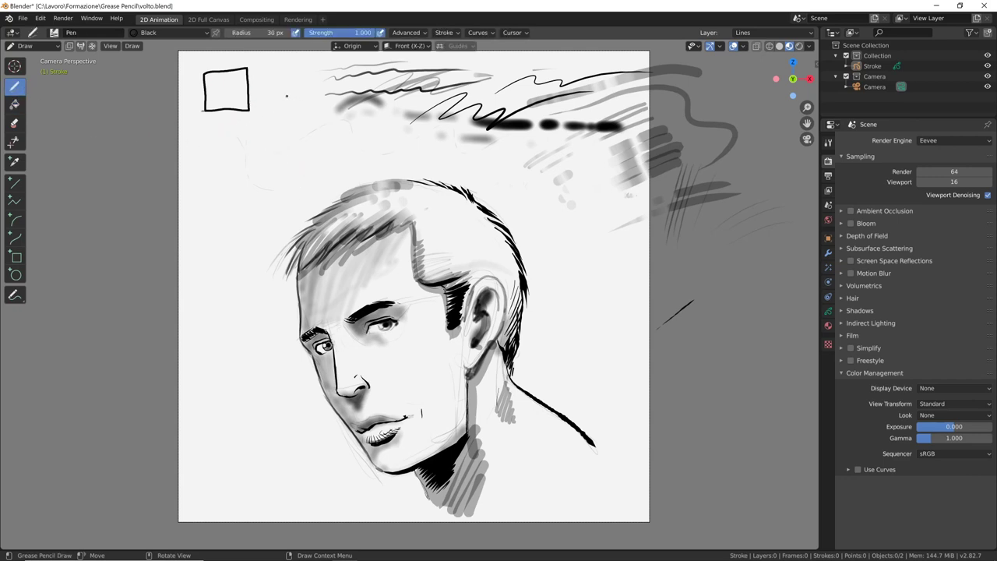
pyautogui.moveTo(287, 96); pyautogui.dragTo(286, 91)
pyautogui.click(14, 104)
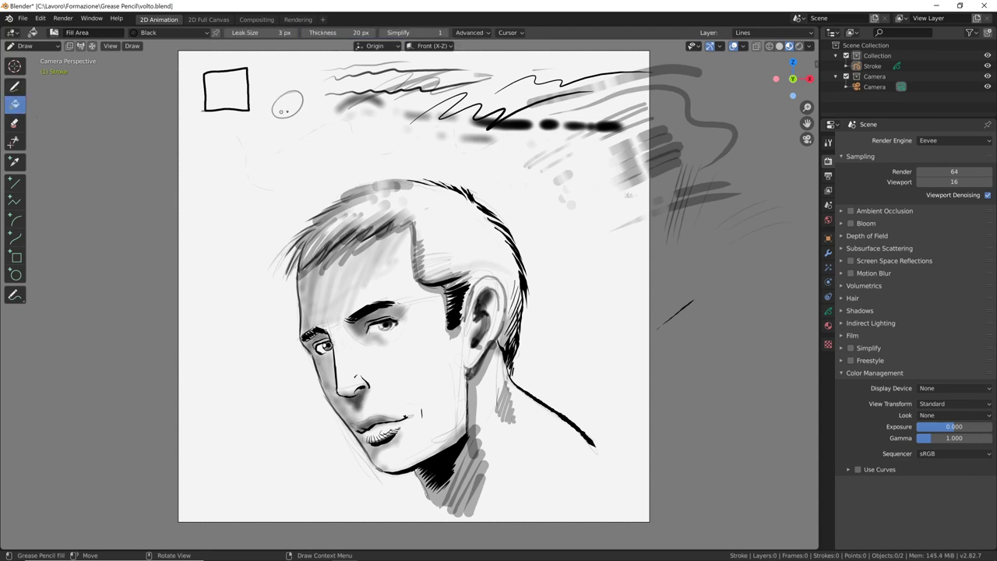
pyautogui.click(285, 111)
# - Sketch and fill a small circle below the ellipse with a diagonal line, then show the Output properties
pyautogui.click(14, 86)
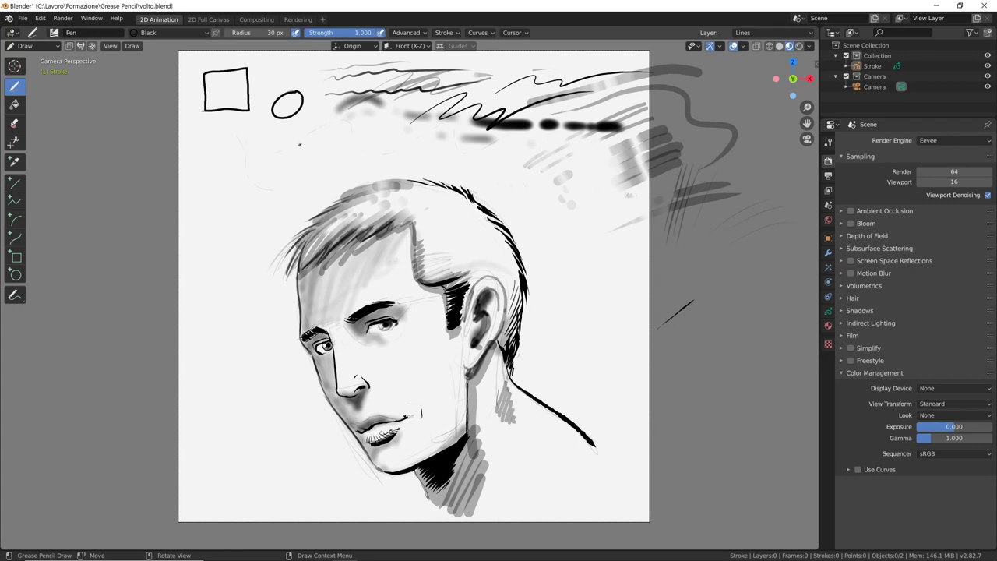
pyautogui.moveTo(299, 131); pyautogui.dragTo(296, 132)
pyautogui.click(14, 103)
pyautogui.click(310, 140)
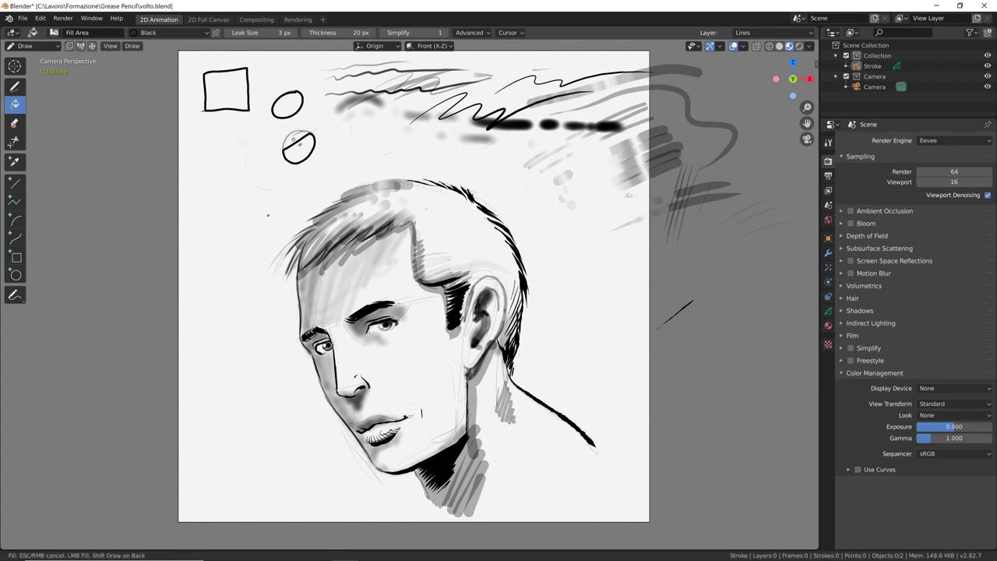
pyautogui.hotkey('ctrl', 'z')
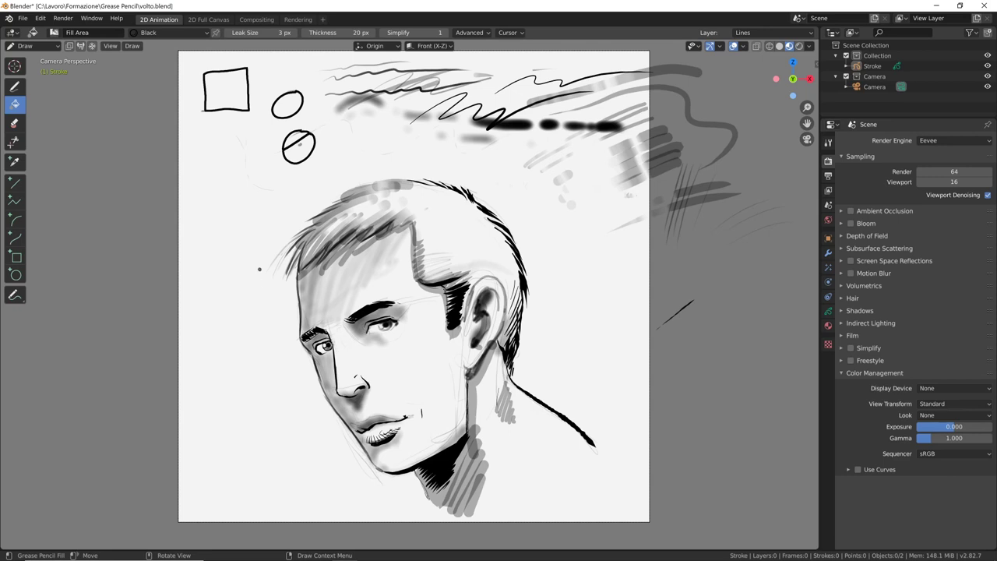
pyautogui.click(16, 92)
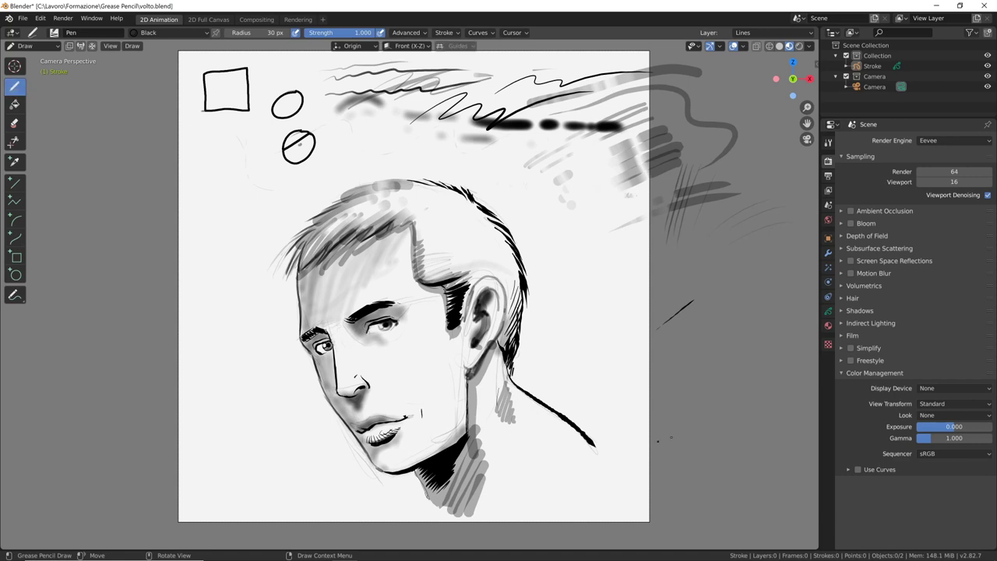
pyautogui.click(828, 176)
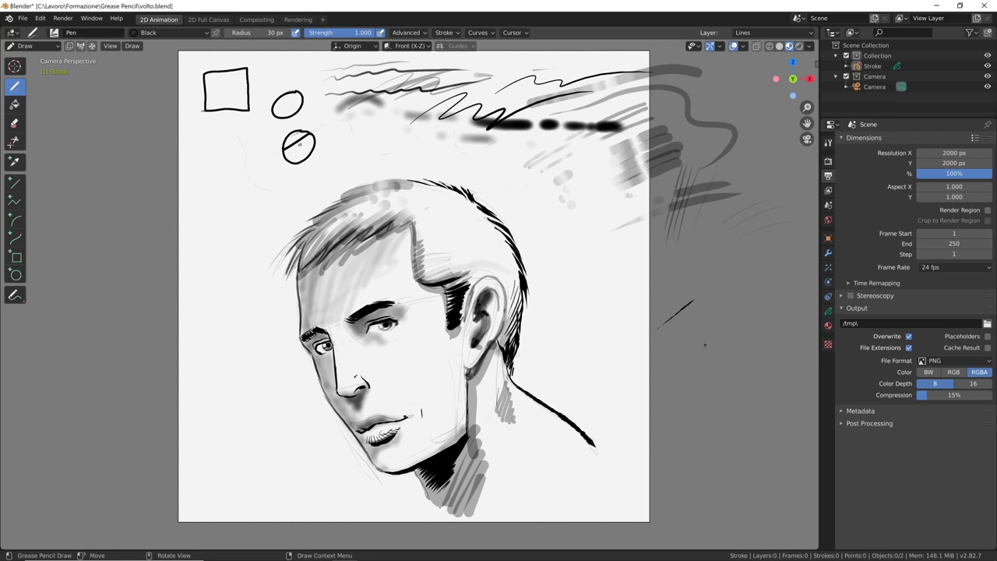
# - Render the sketch with F12, look at the Image menu's save options, and close the Blender Render window
pyautogui.press('F12')
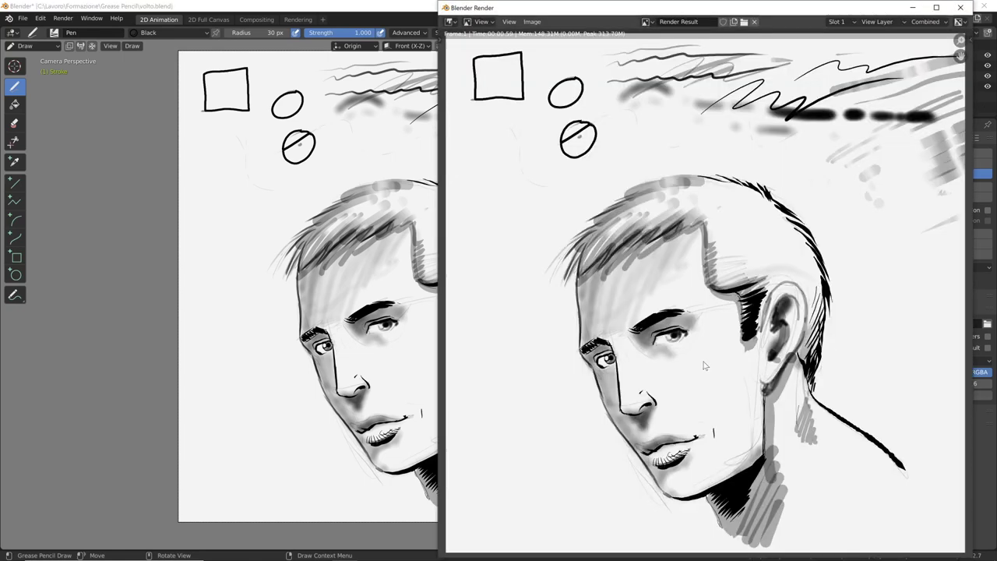
pyautogui.click(533, 22)
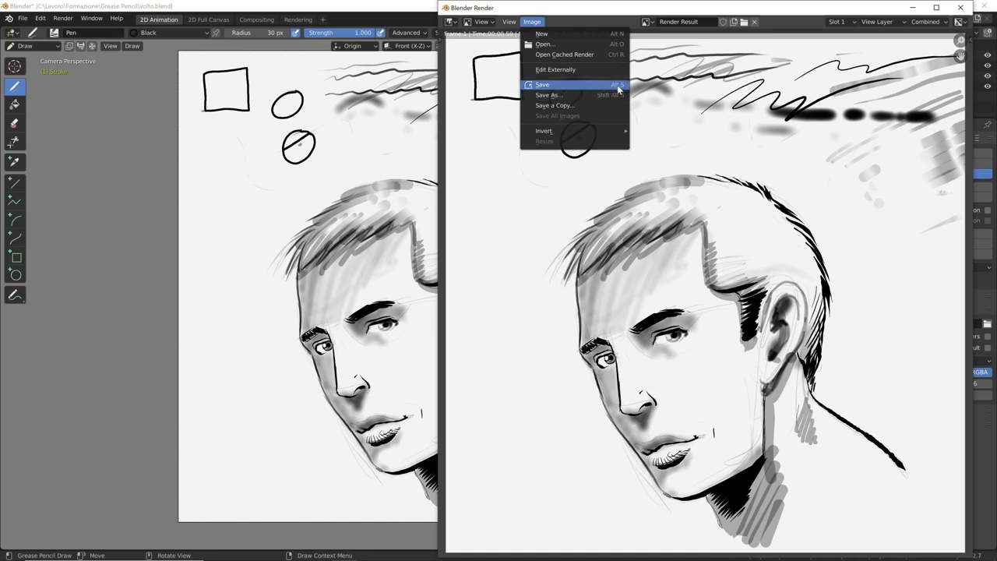
pyautogui.click(959, 9)
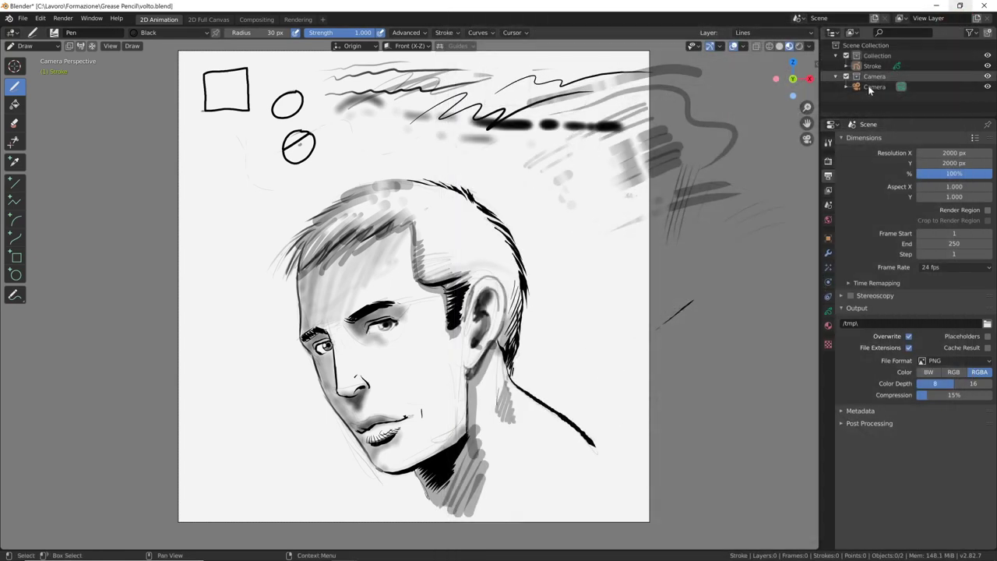